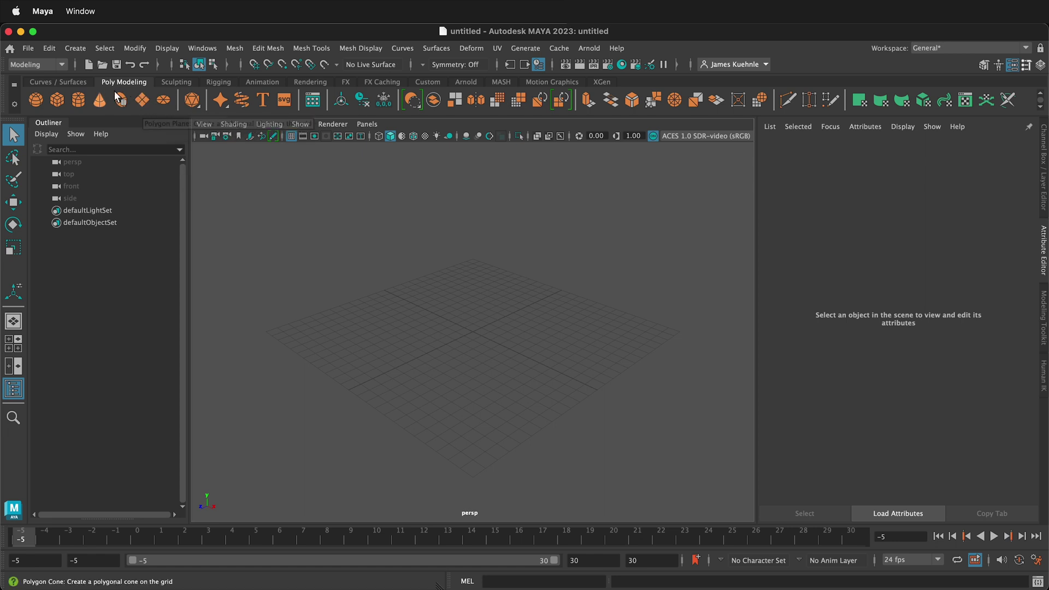
Step: Create a polygon plane, pPlane1, in the scene
click(144, 108)
scroll(476, 332, up, 5)
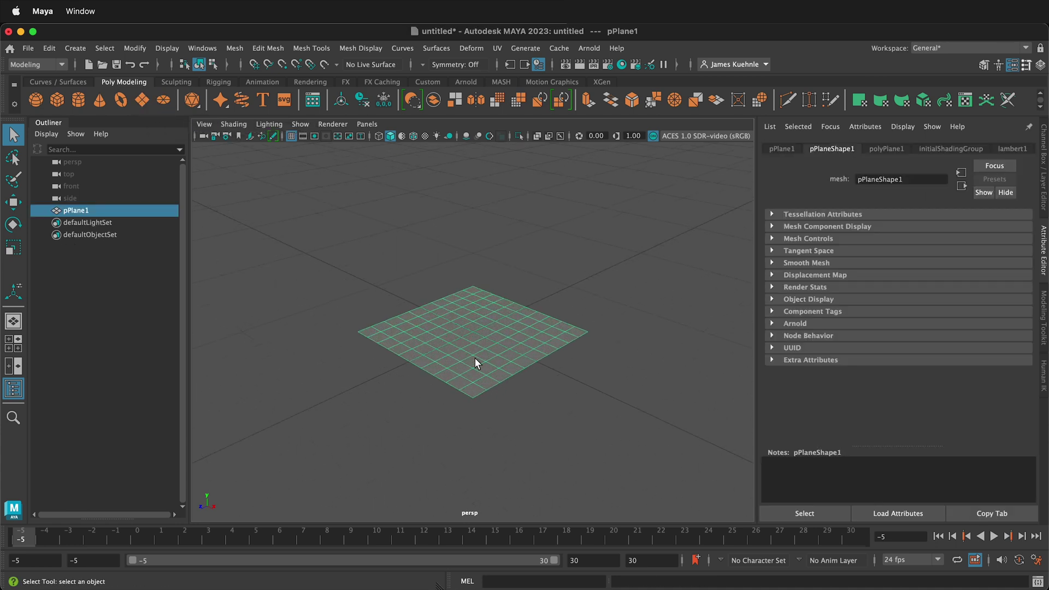
scroll(502, 341, up, 3)
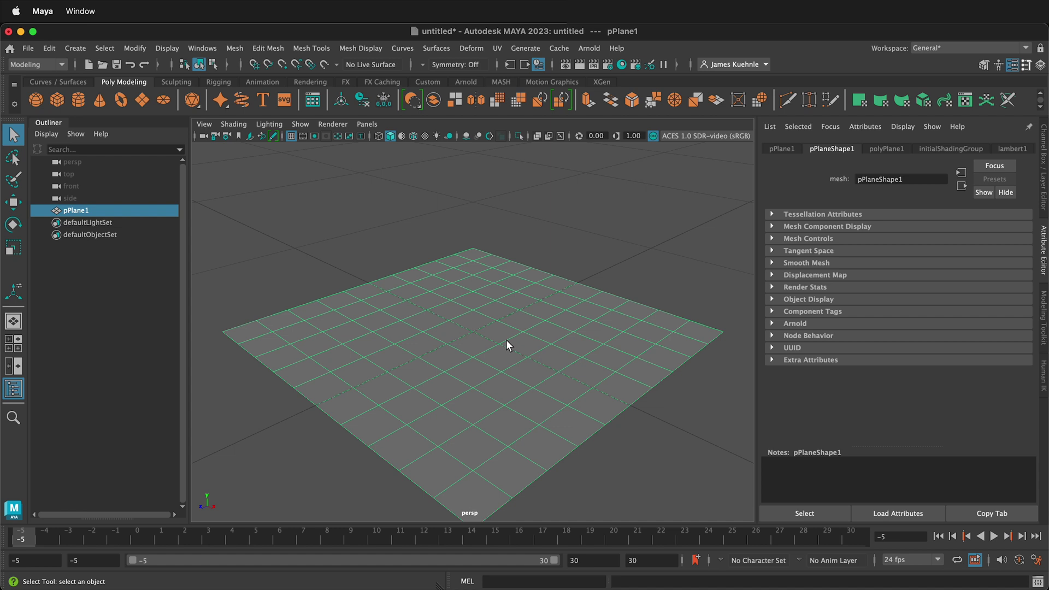
scroll(506, 339, down, 2)
scroll(507, 339, up, 2)
scroll(509, 344, down, 5)
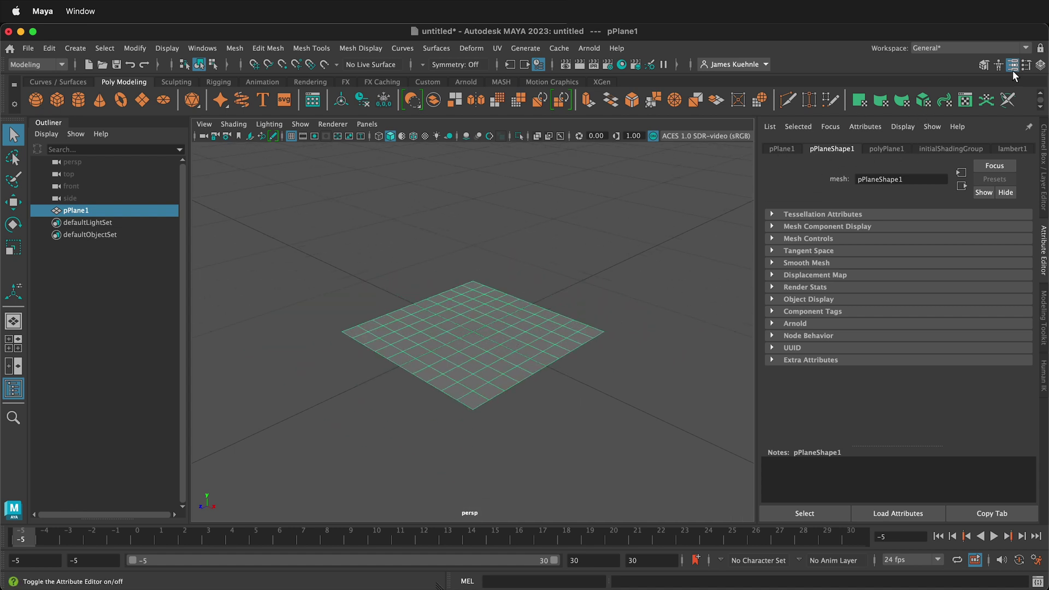
Step: Set polyPlane1's Subdivisions Width and Height to 1
click(983, 65)
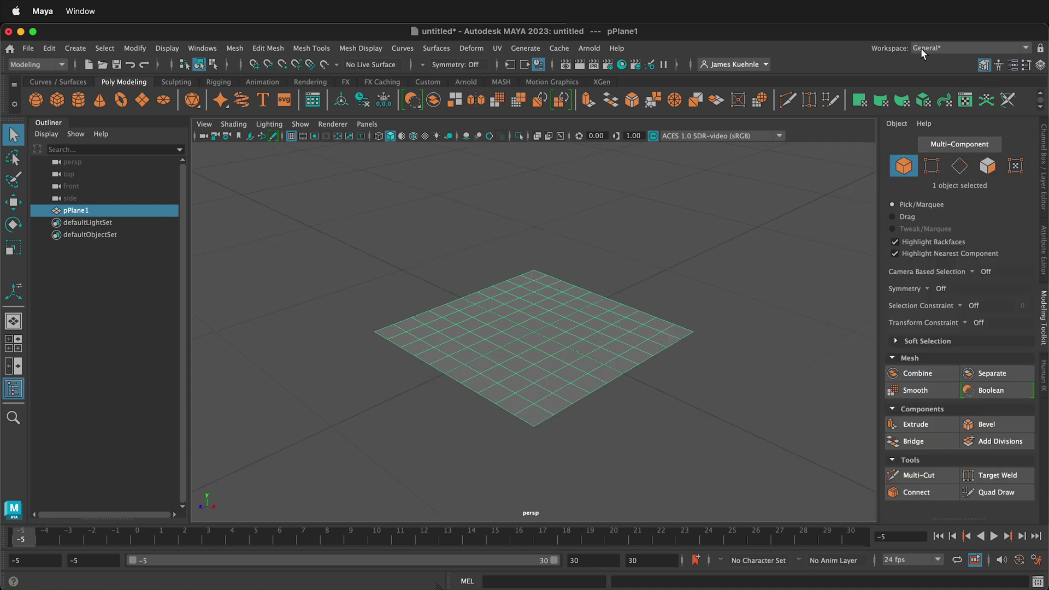
click(1012, 65)
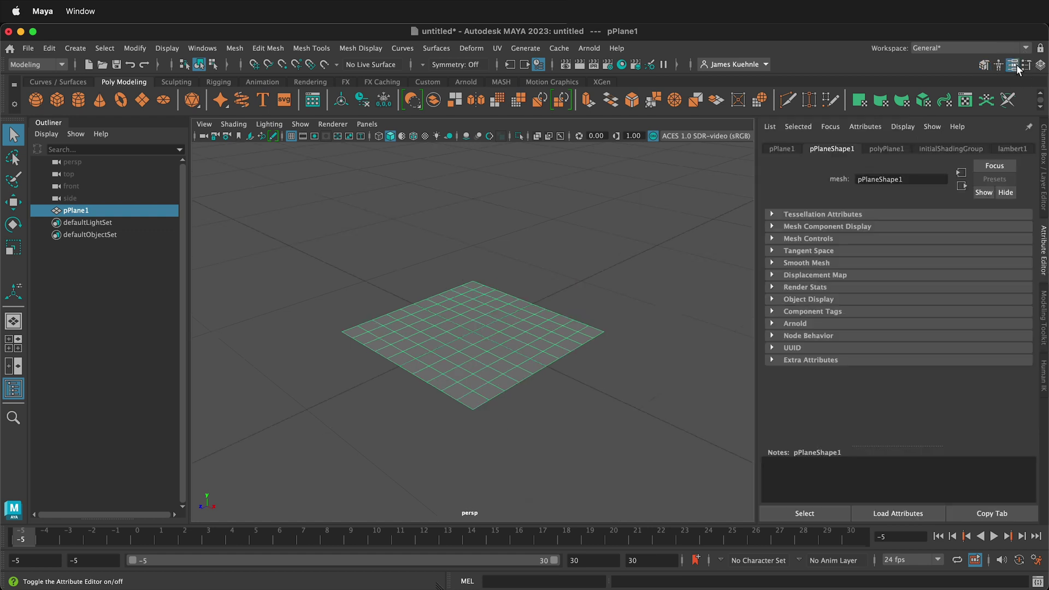
click(780, 150)
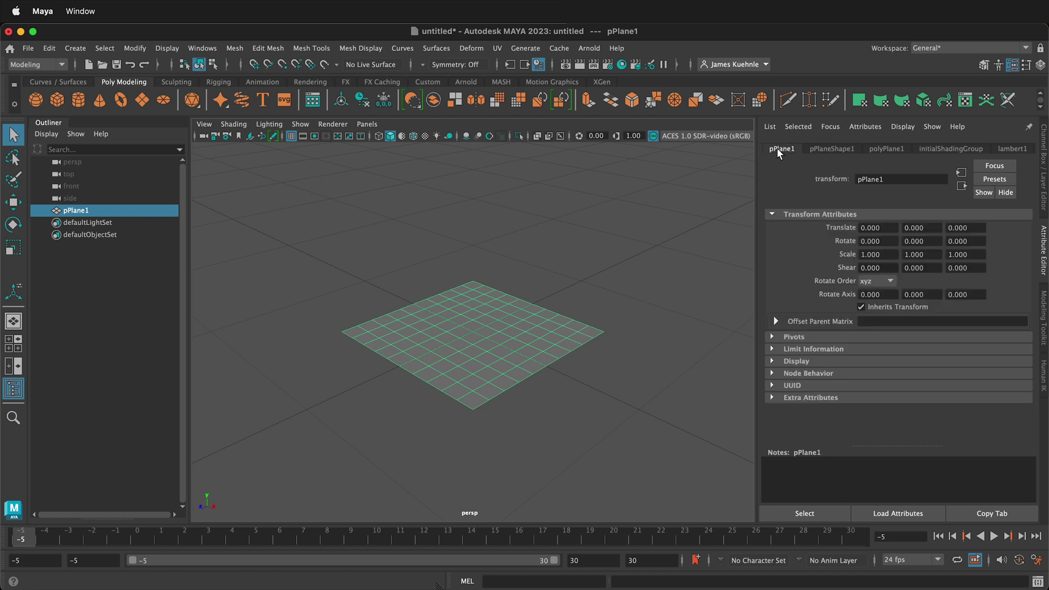
click(827, 149)
click(885, 150)
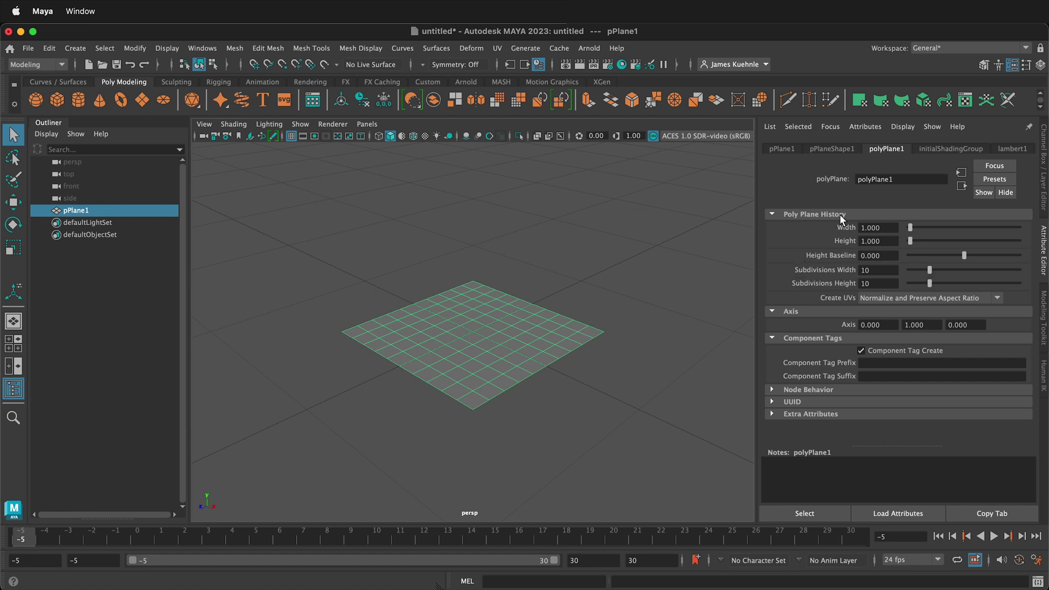
drag(927, 272, 901, 283)
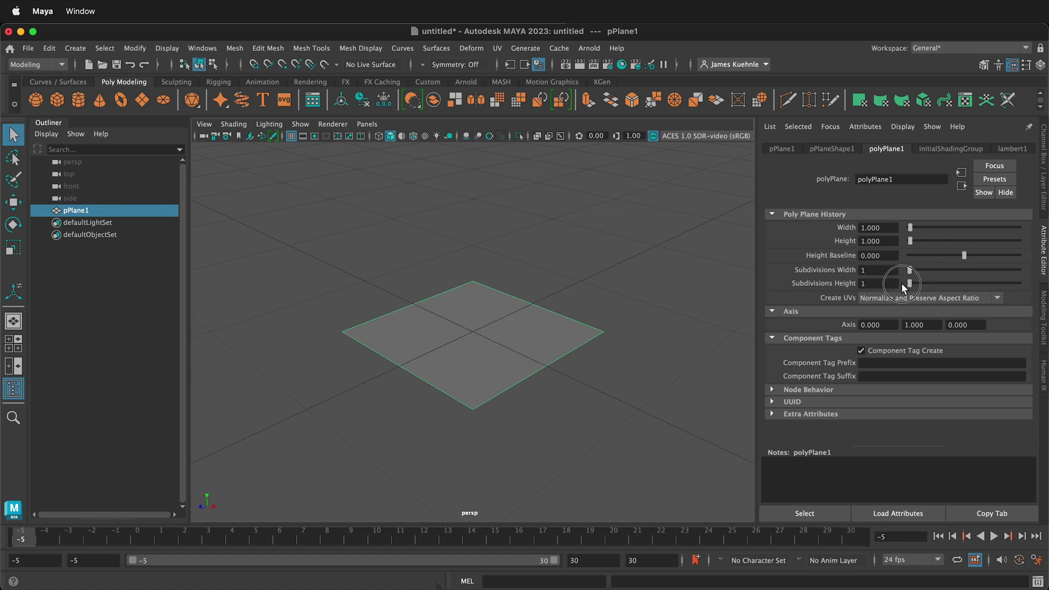
Step: Select the plane's back-left and back-right edges in edge mode
click(655, 303)
click(442, 319)
right_drag(479, 308, 477, 268)
click(421, 302)
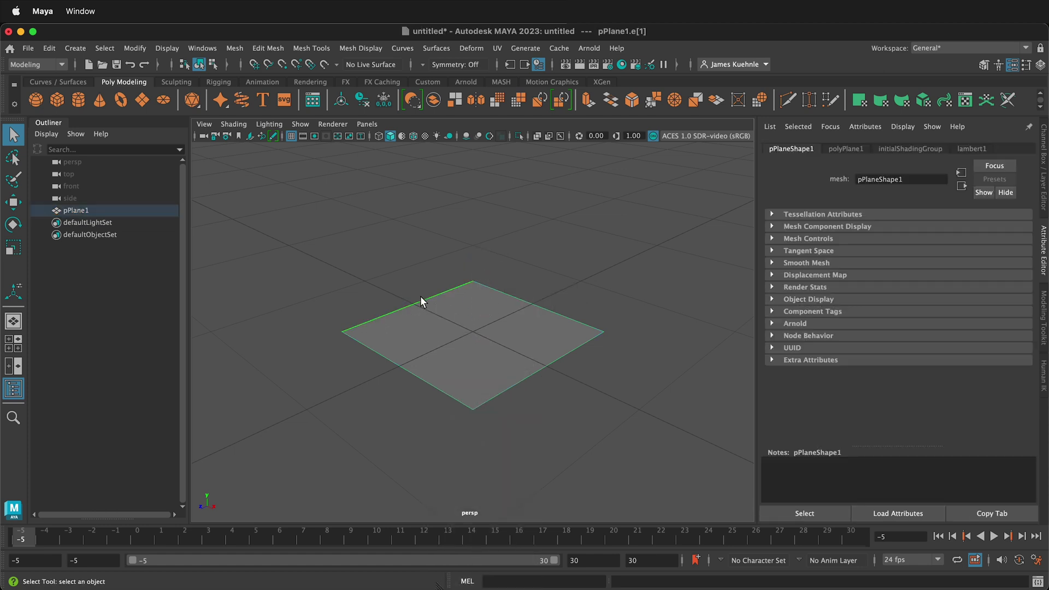
shift+click(506, 293)
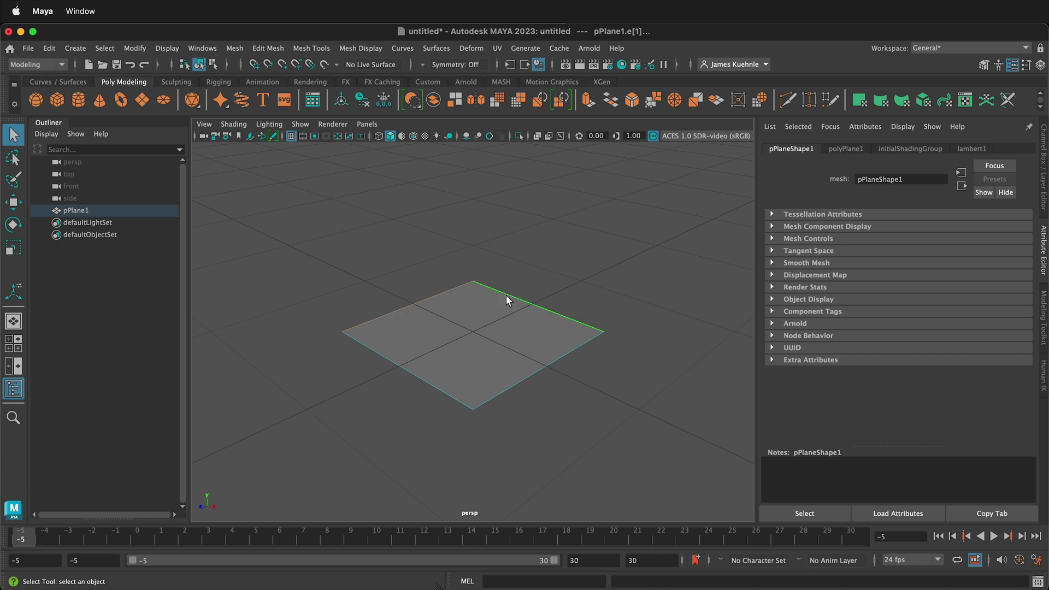
Step: Extrude both edges upward to Local Translate Z 0.727, forming two walls
key(ctrl+e)
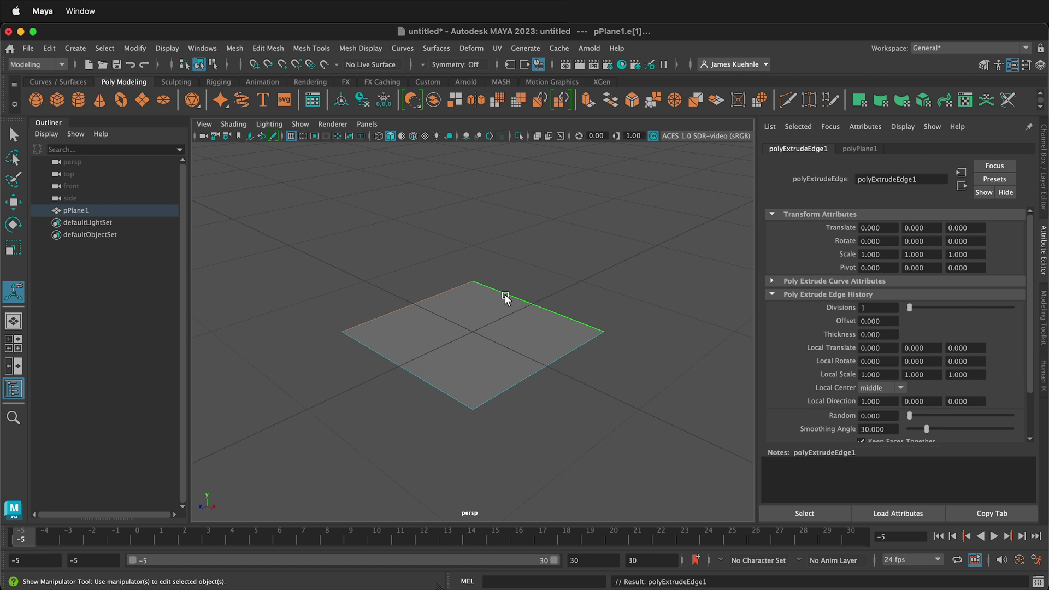
drag(412, 274, 413, 143)
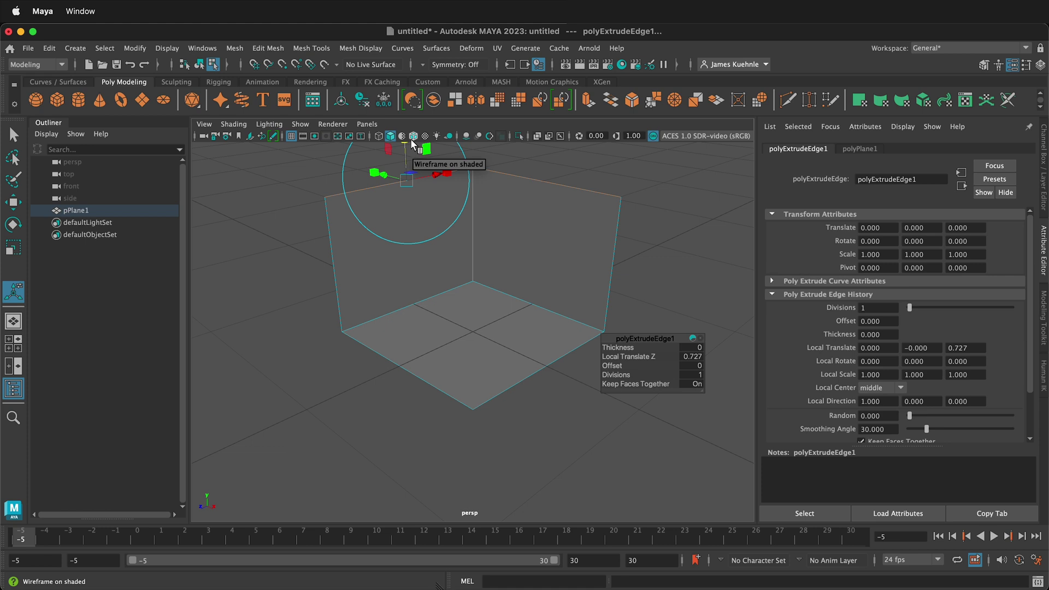
key(q)
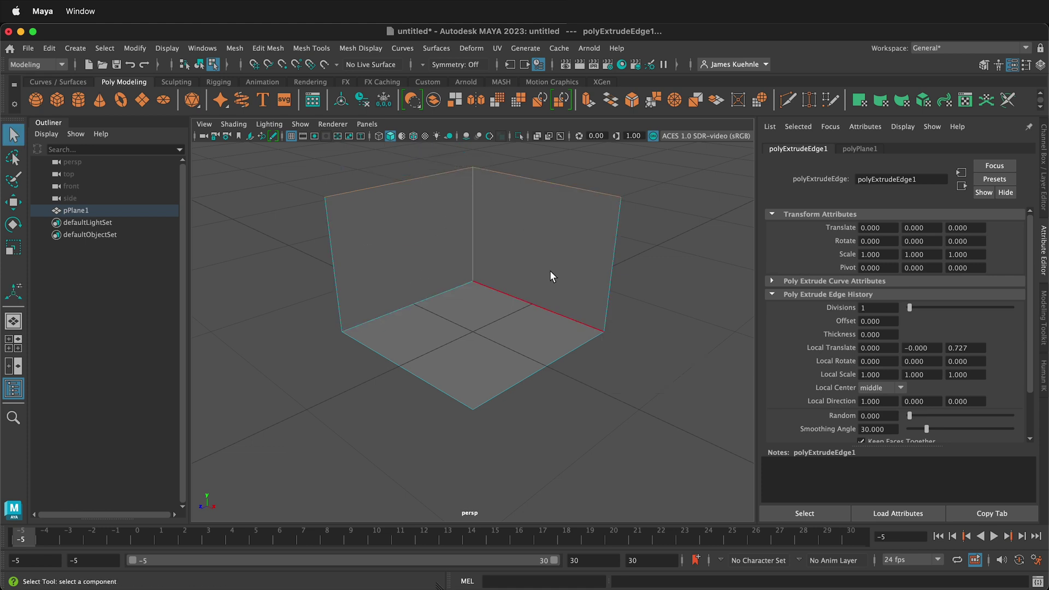
Step: Select the two floor edges and the vertical corner edge
click(539, 307)
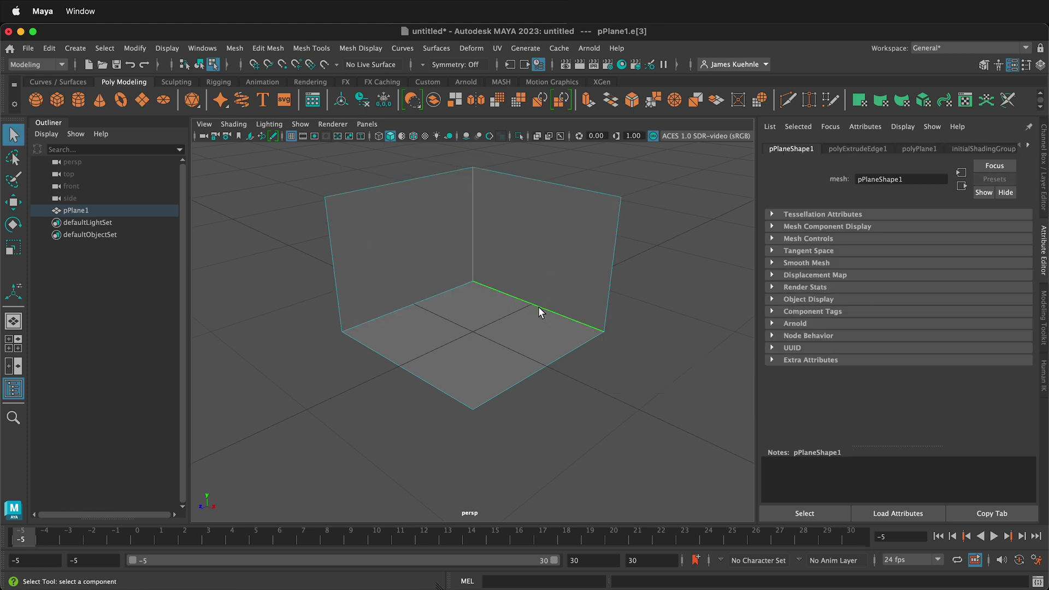
shift+click(414, 303)
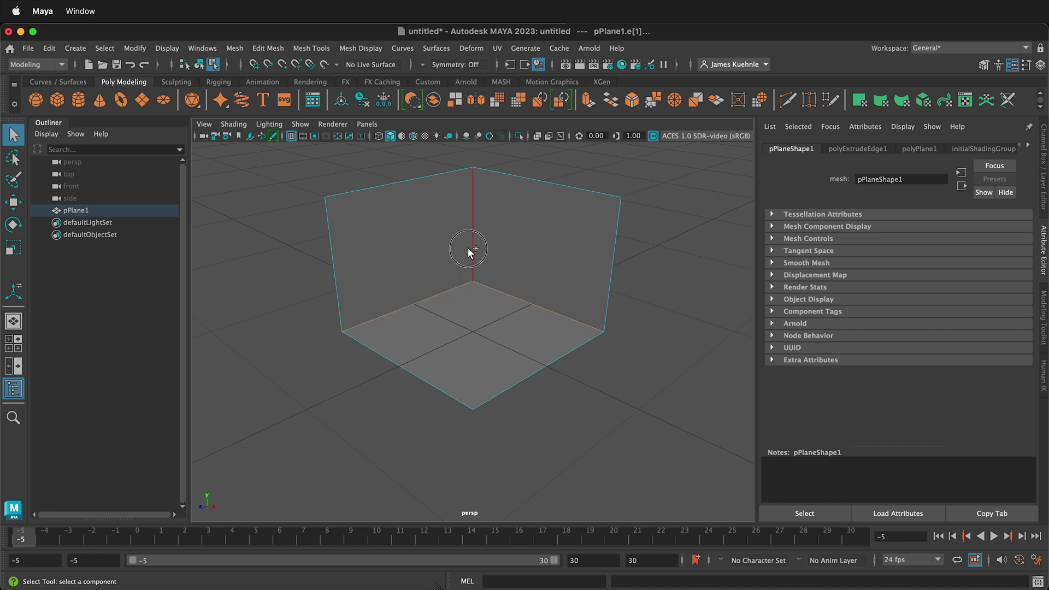
shift+click(467, 248)
shift+click(465, 250)
shift+click(485, 273)
Step: Bevel the selected edges at Fraction 0.5 with 4 segments
shift+right_drag(481, 271, 530, 272)
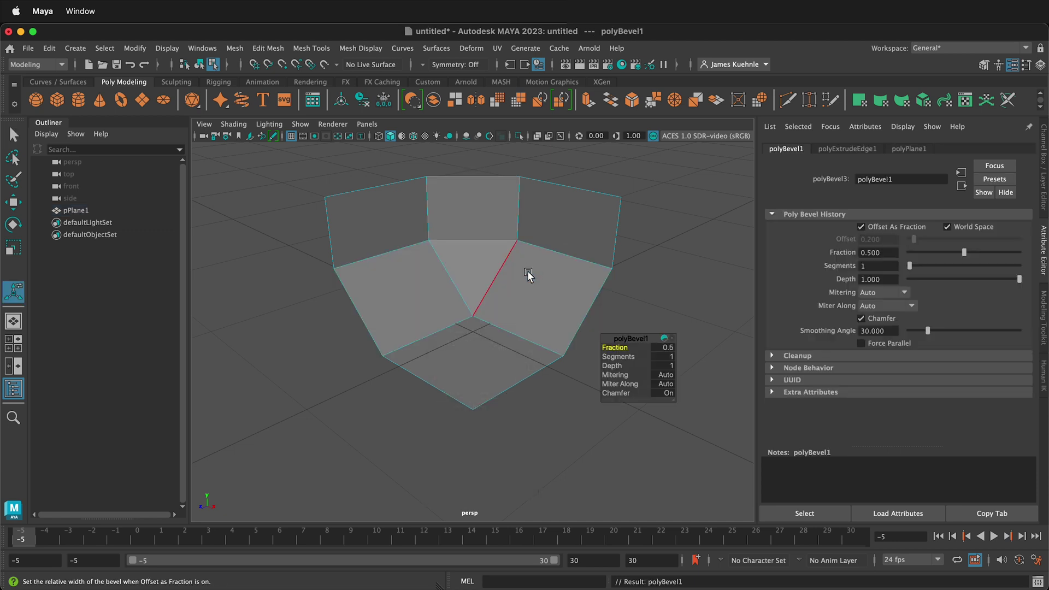
click(666, 357)
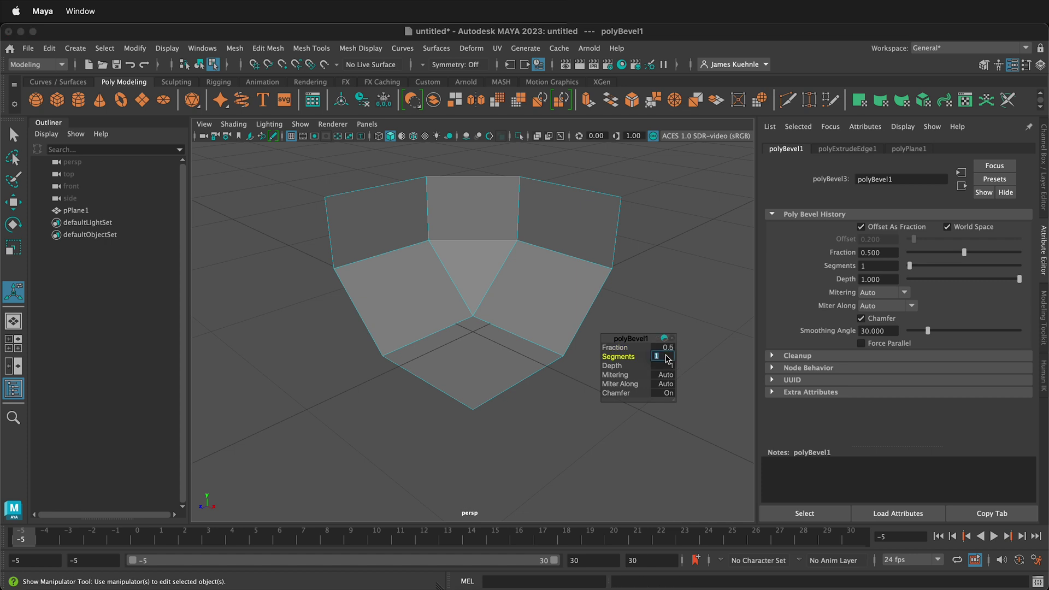
text(4)
key(Return)
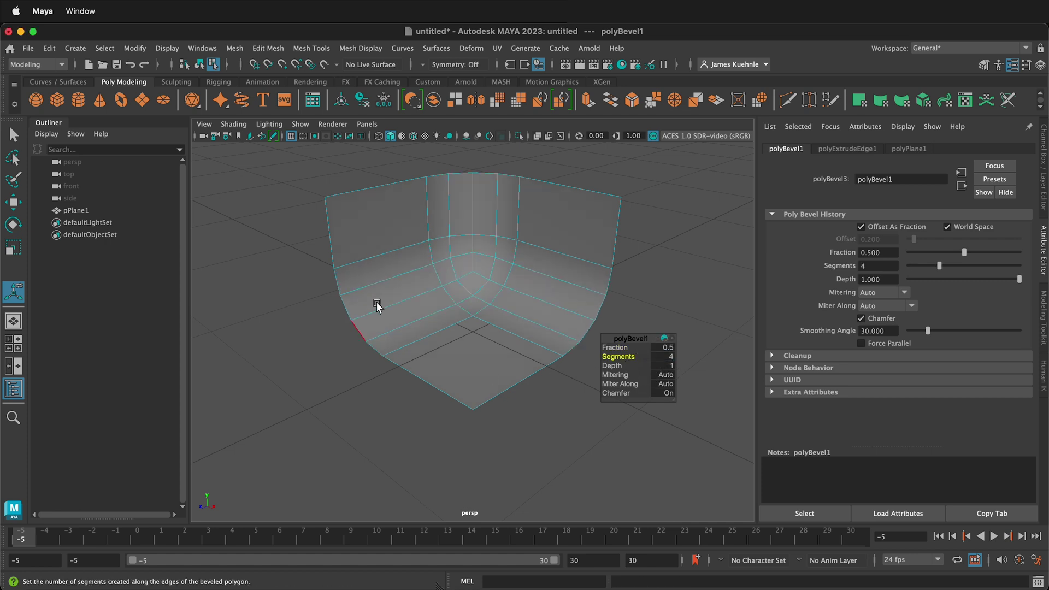
click(556, 411)
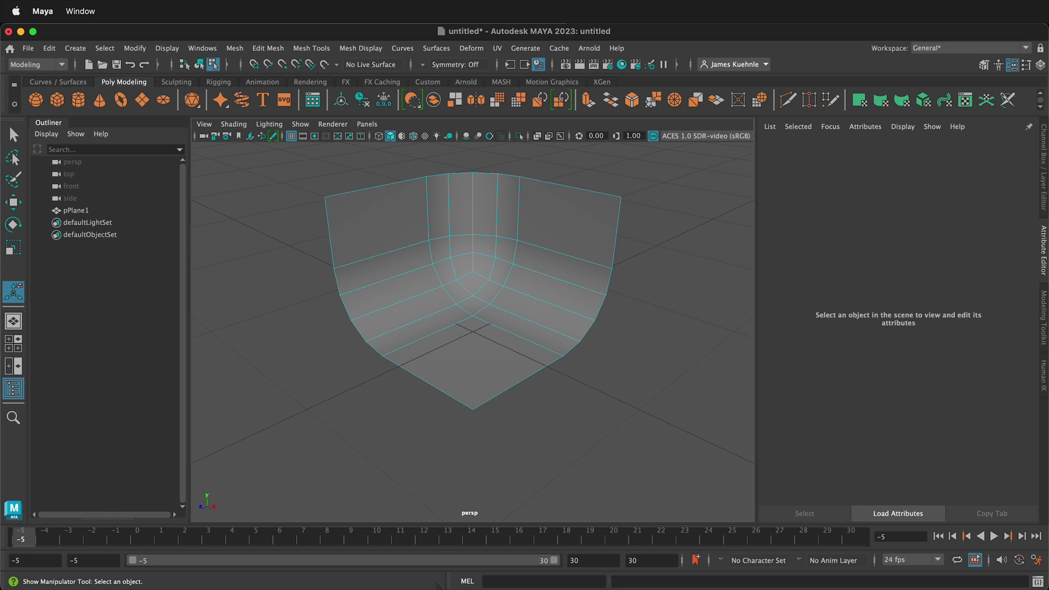
key(q)
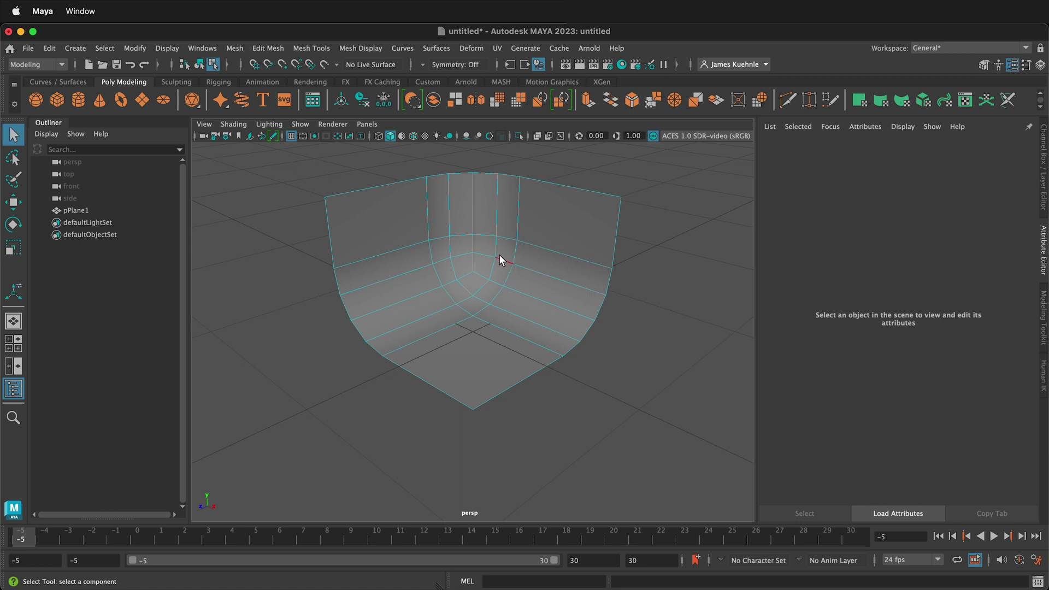
Step: In object mode, apply Smooth to the backdrop with Divisions set to 3
right_drag(476, 280, 534, 268)
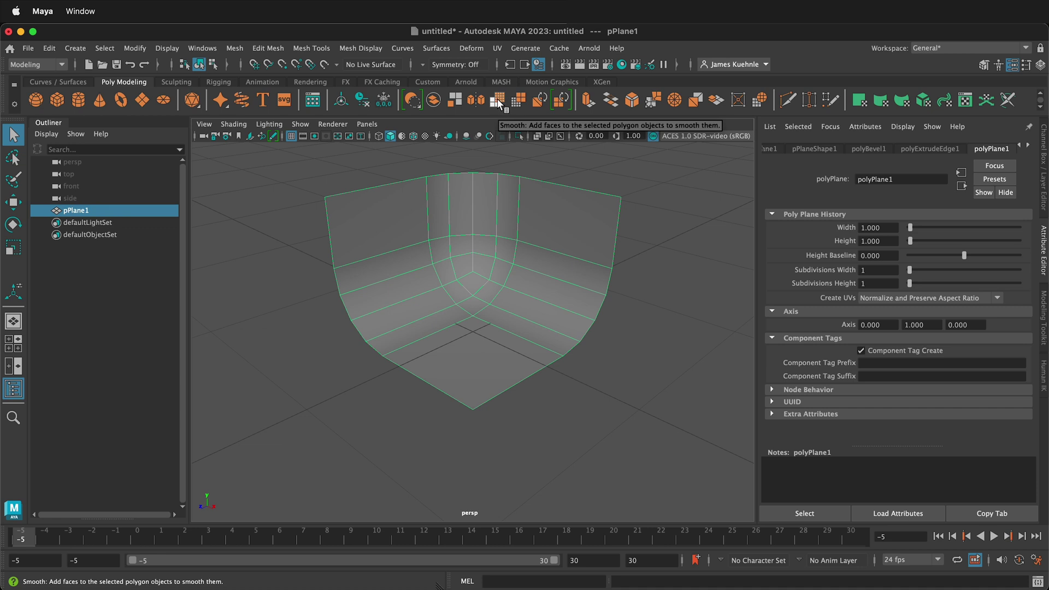
shift+right_click(492, 332)
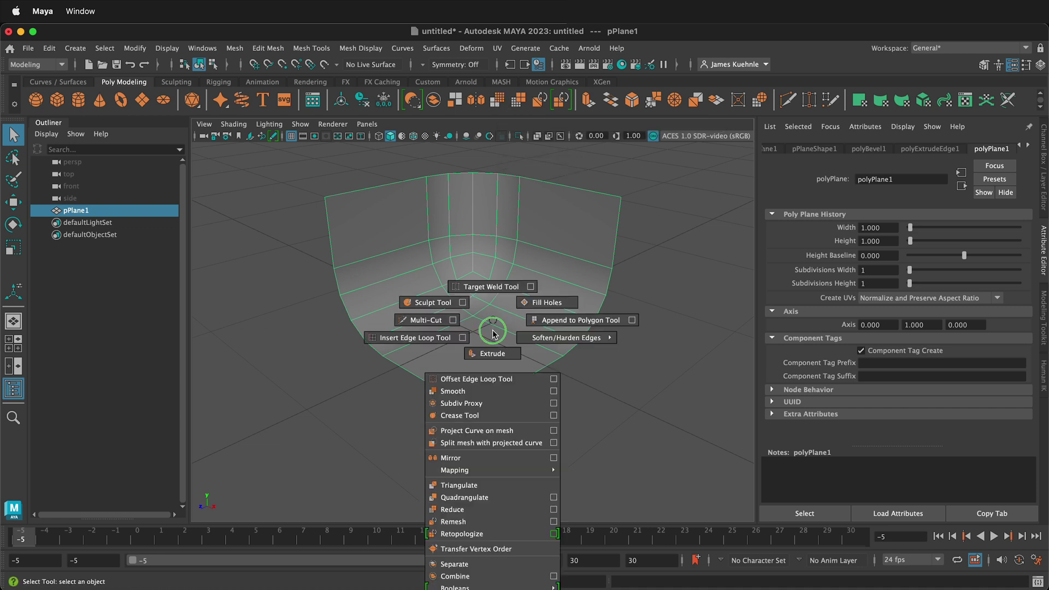
click(470, 392)
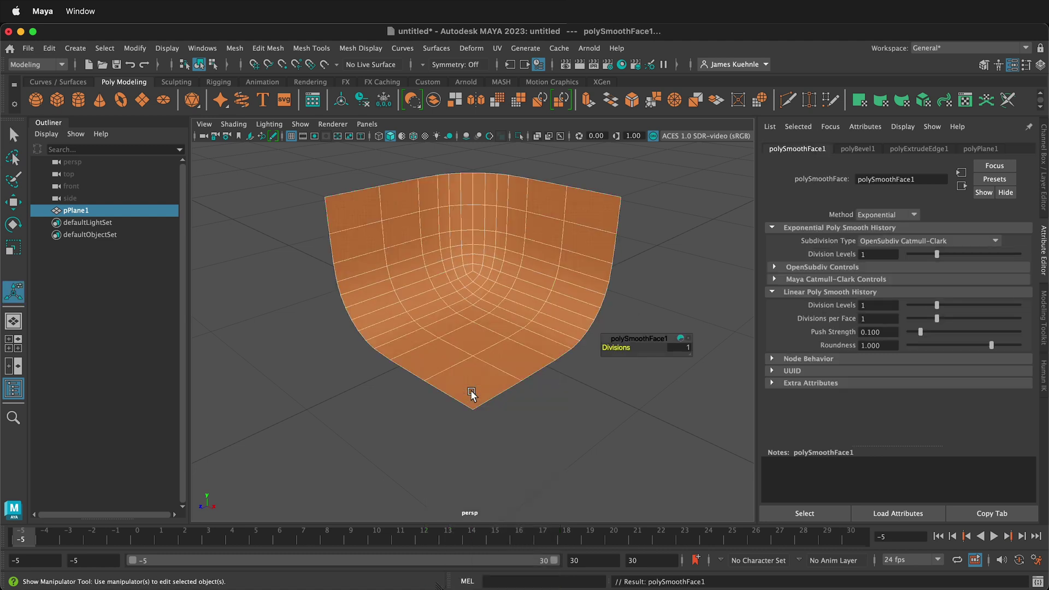
click(687, 348)
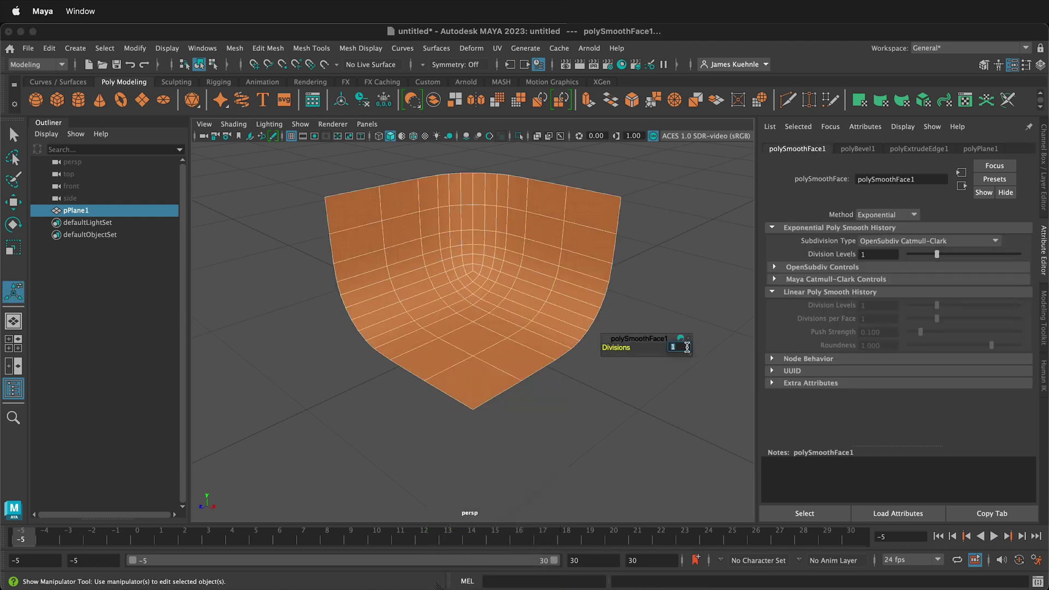
text(3)
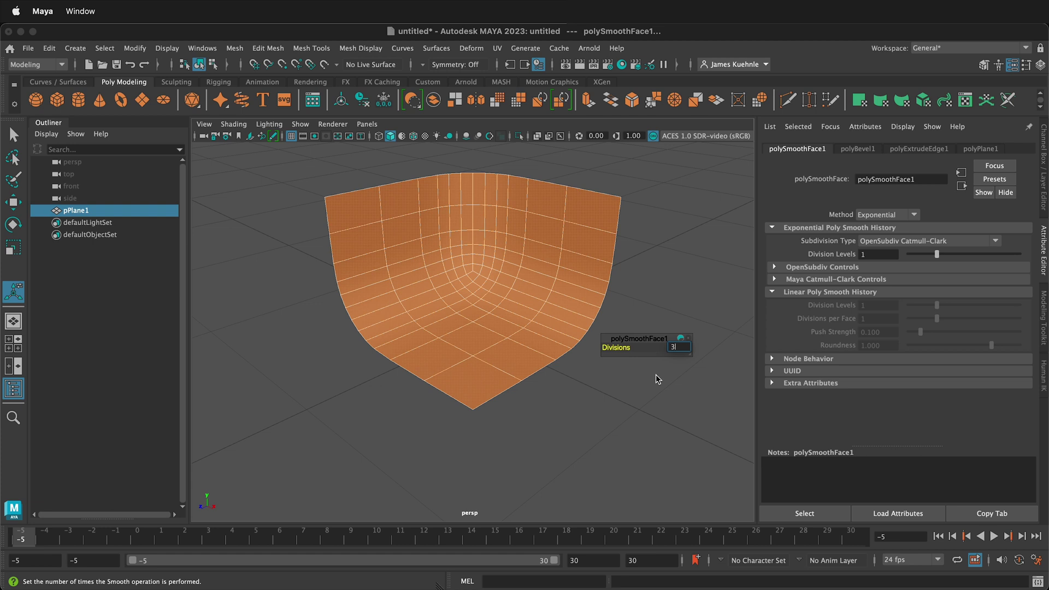
key(Return)
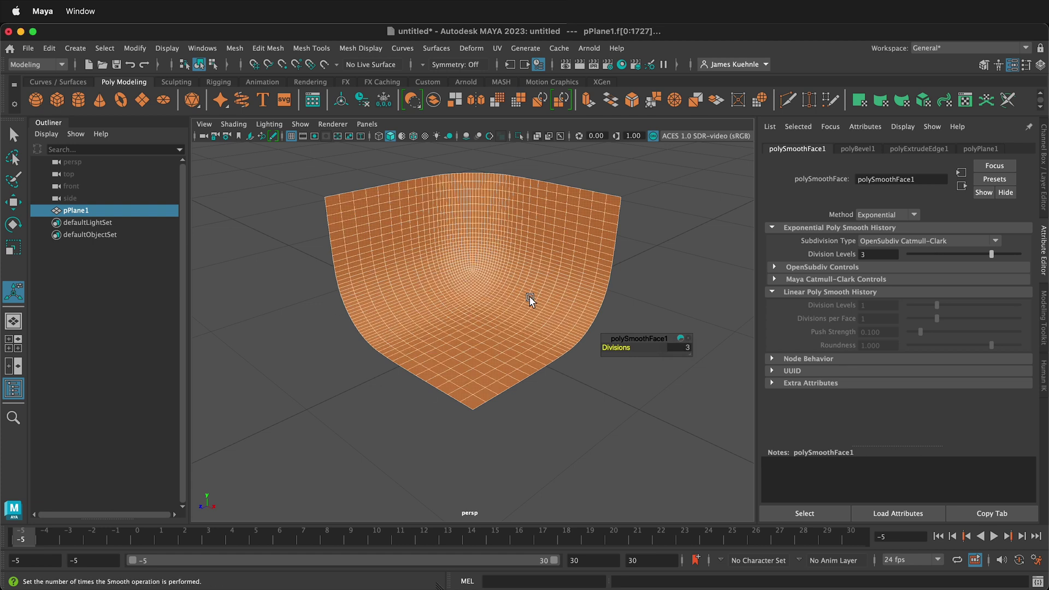
key(q)
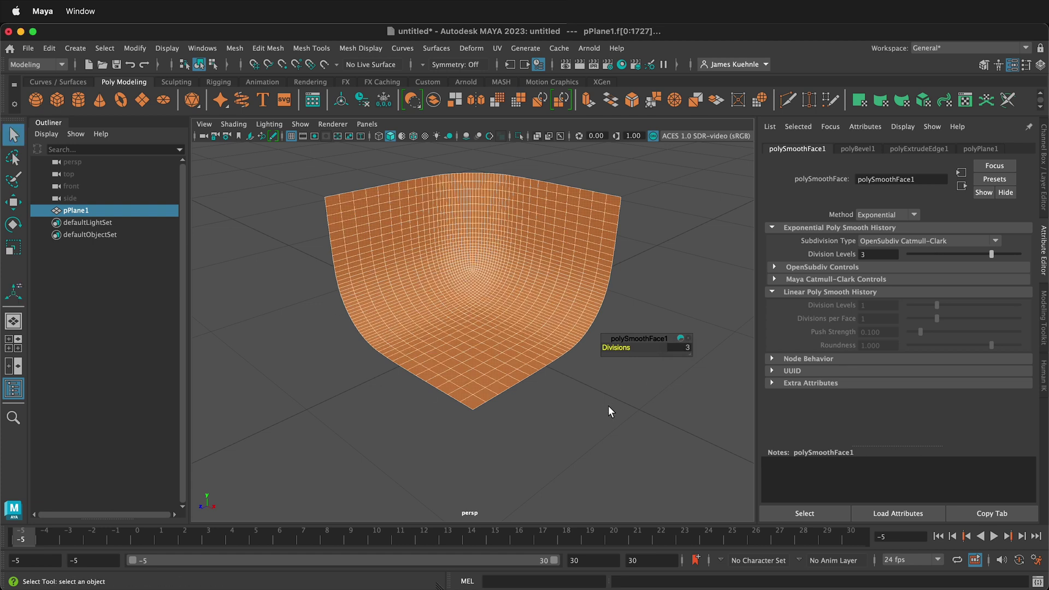
click(585, 373)
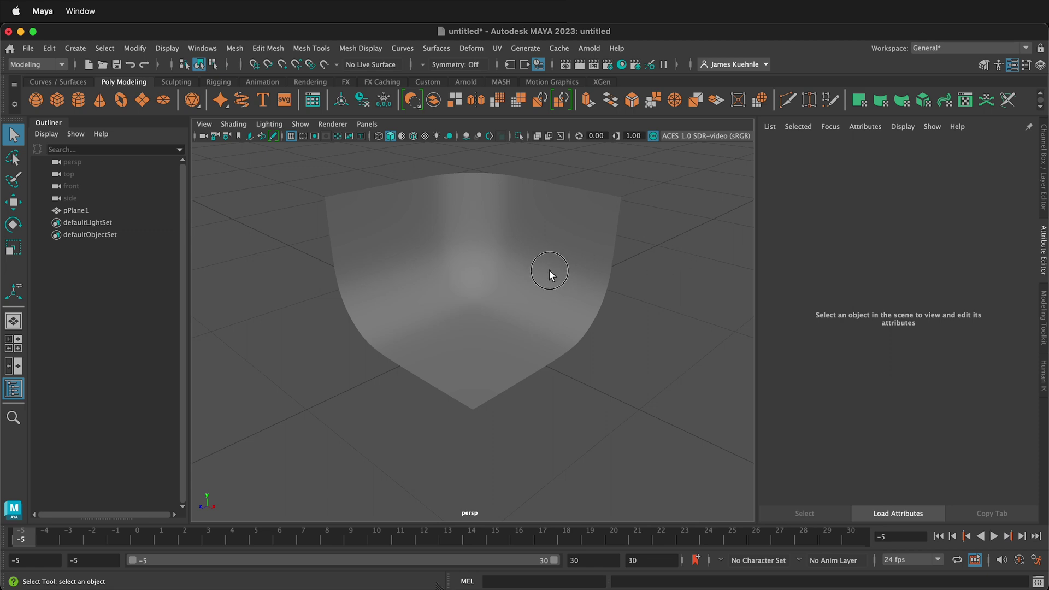
Step: Scale pPlane1 uniformly to 9 and move it back to about X -2.671, Z -2.802
click(490, 378)
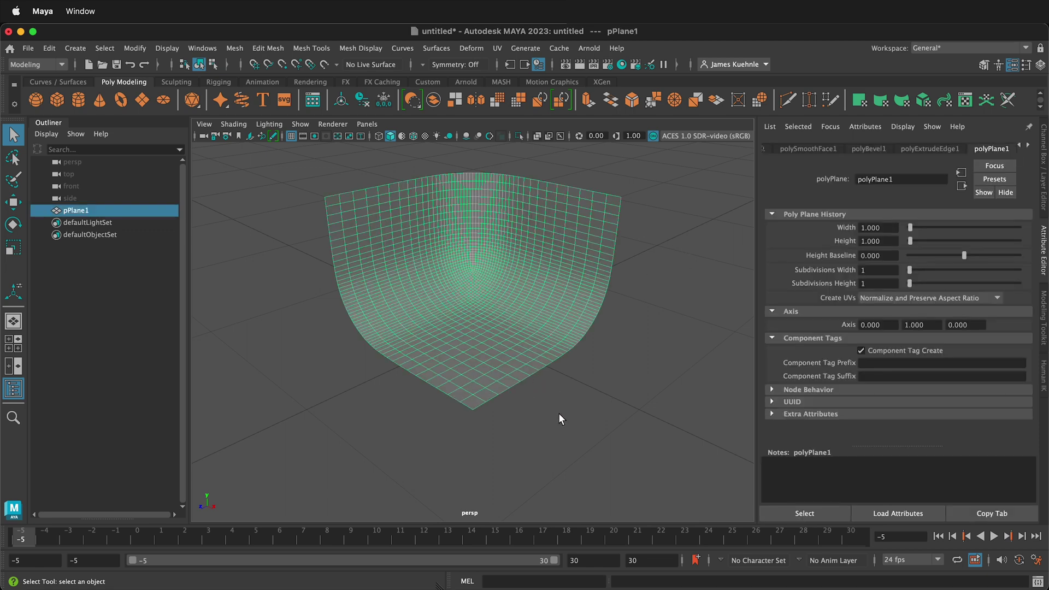
scroll(559, 413, down, 10)
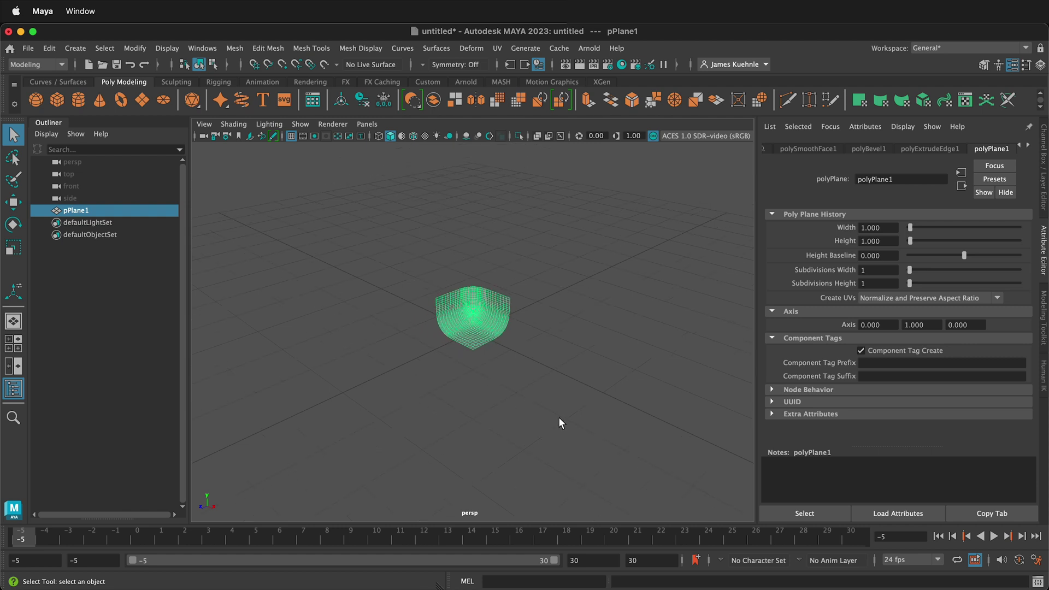
key(r)
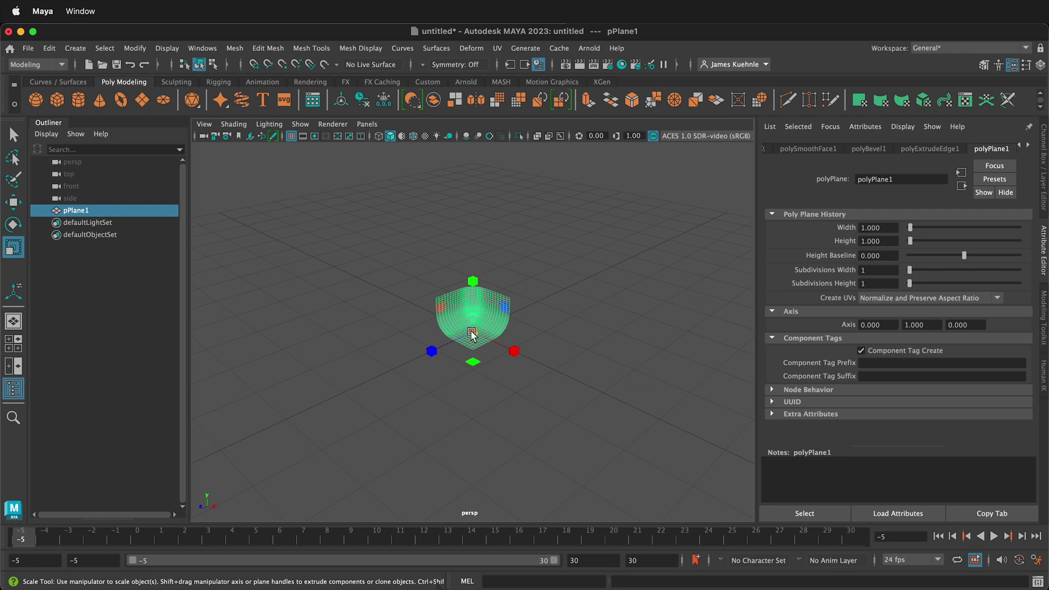
drag(473, 332, 884, 291)
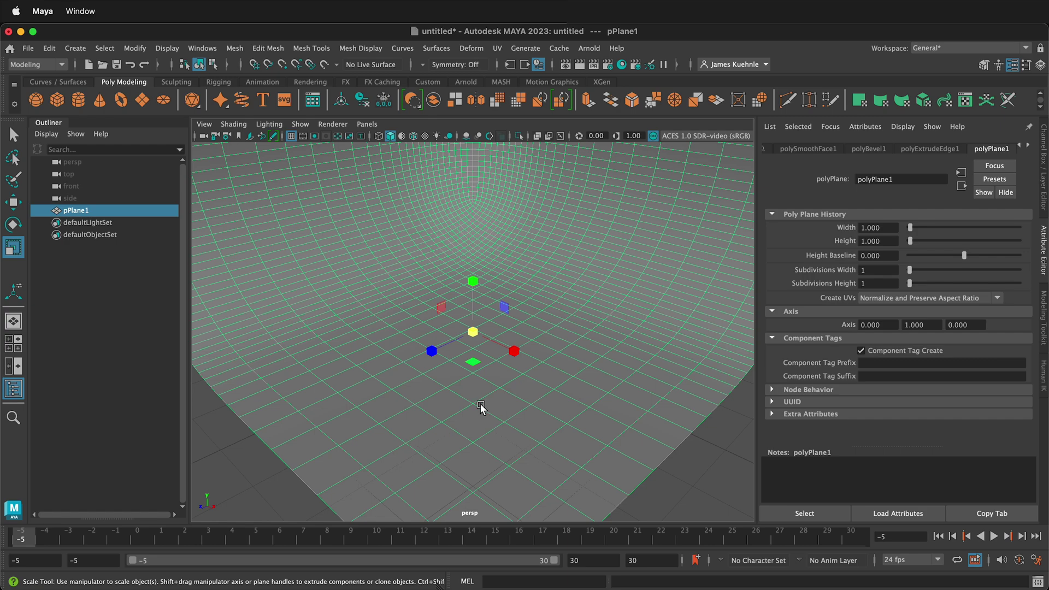
key(w)
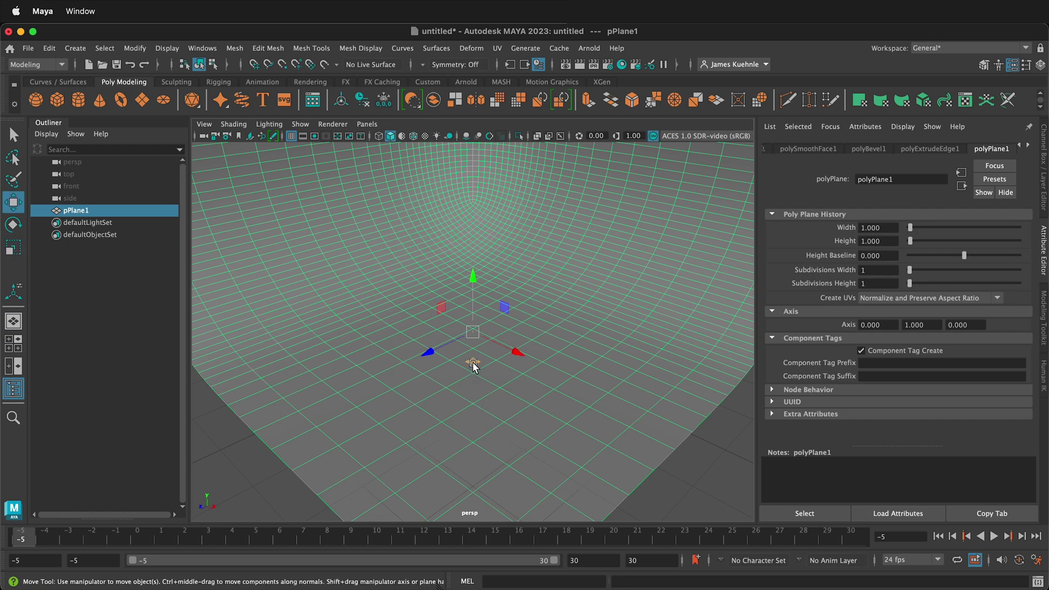
drag(473, 365, 475, 290)
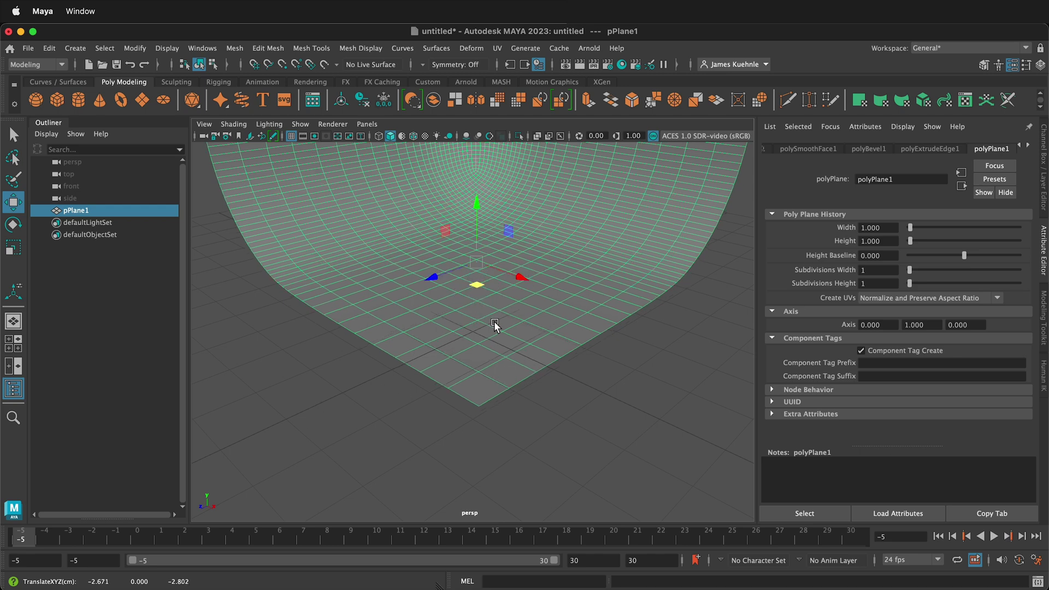
Step: Create polygon cube pCube1 and set its Translate Y to 1
click(343, 405)
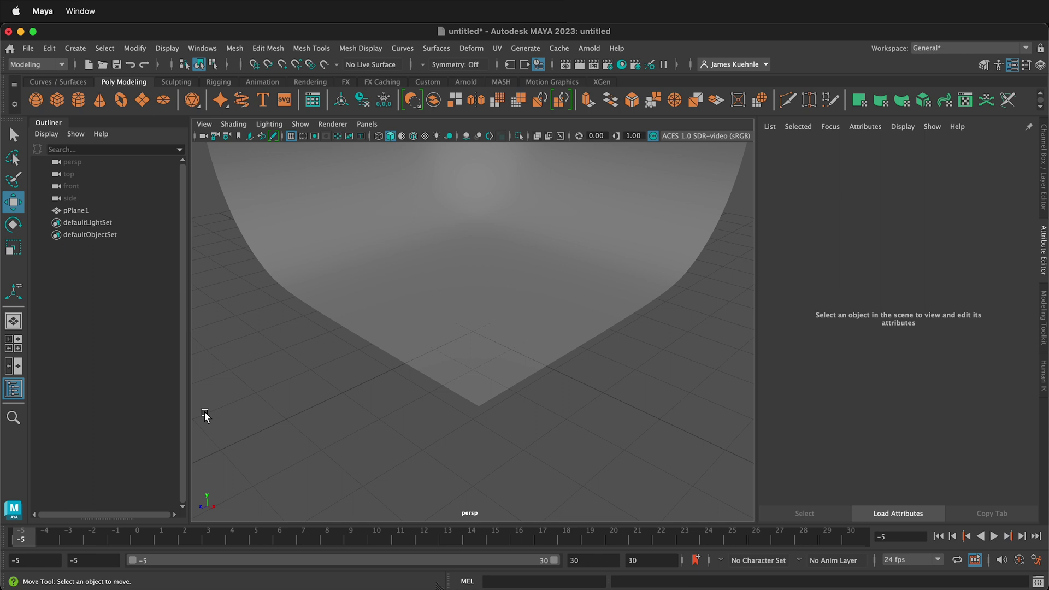
click(57, 100)
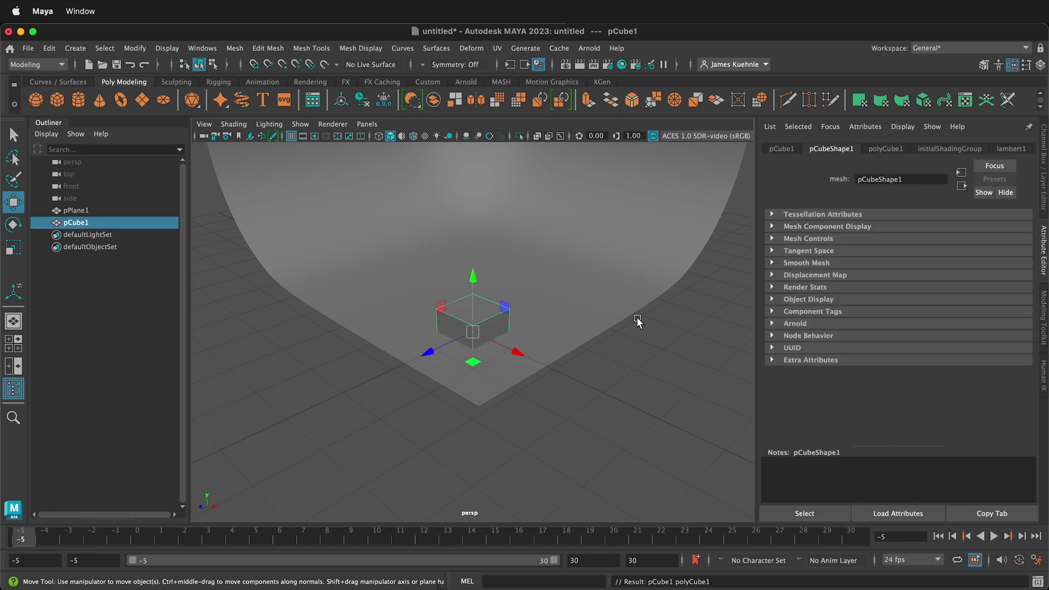
click(780, 148)
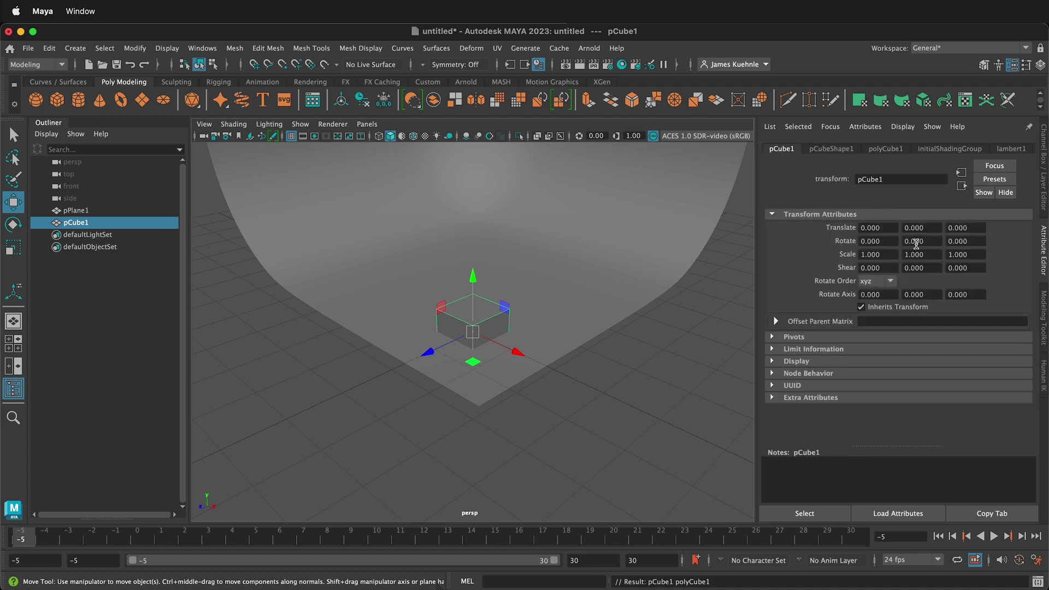
click(927, 228)
text(1)
key(Return)
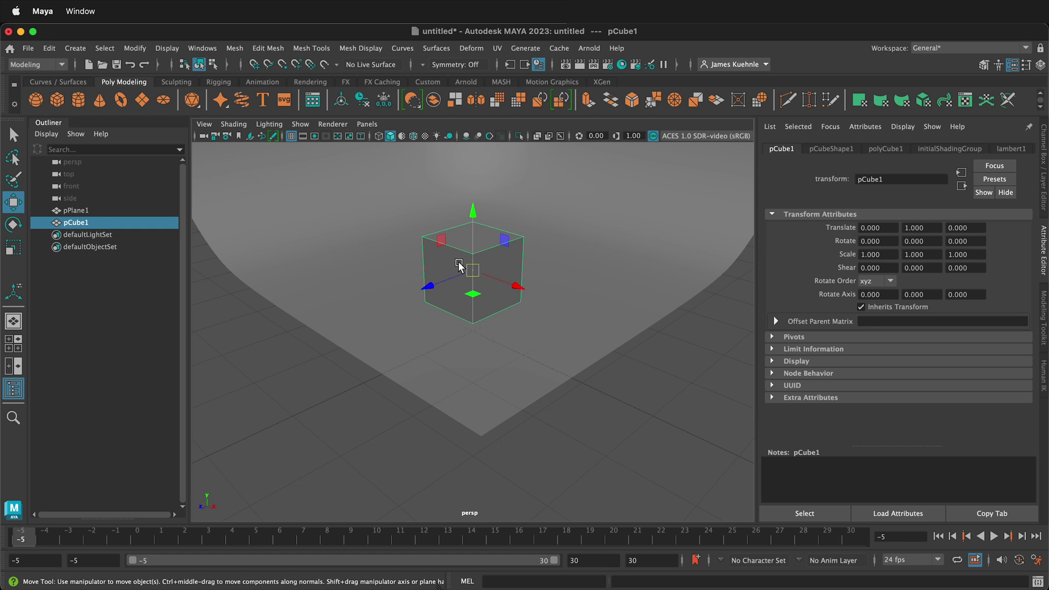
scroll(461, 264, up, 2)
Step: Select all twelve cube edges and bevel them with 2 segments
right_drag(464, 249, 461, 224)
drag(364, 211, 557, 351)
shift+right_drag(461, 246, 523, 249)
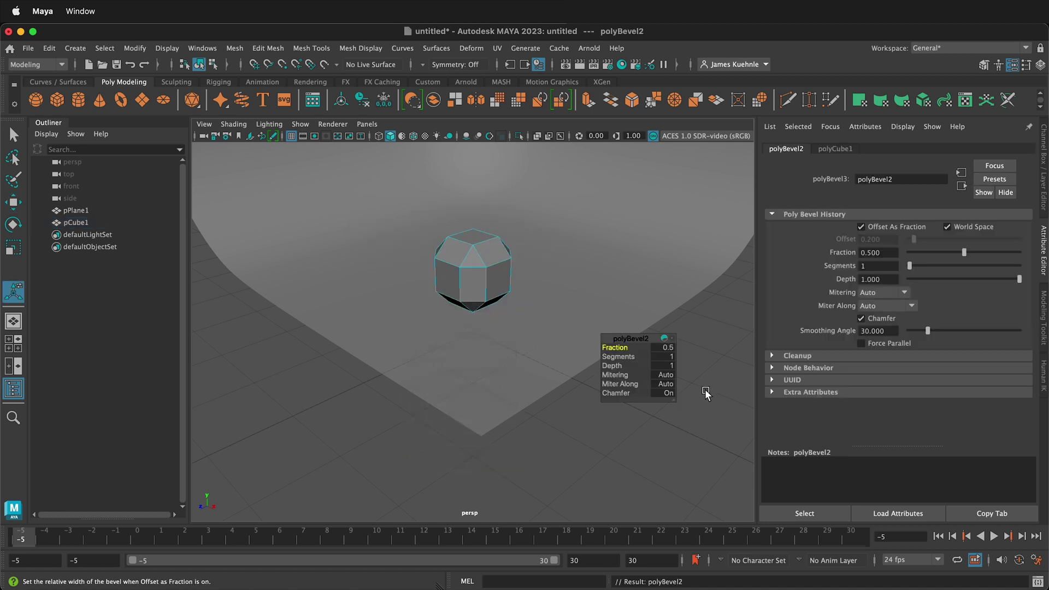
click(671, 356)
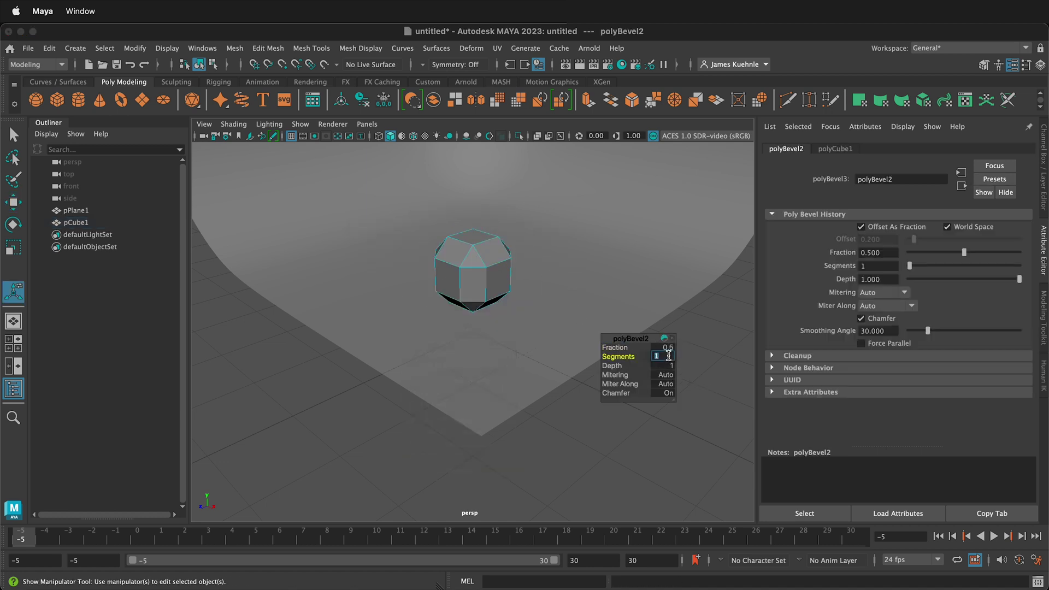
text(2)
key(Return)
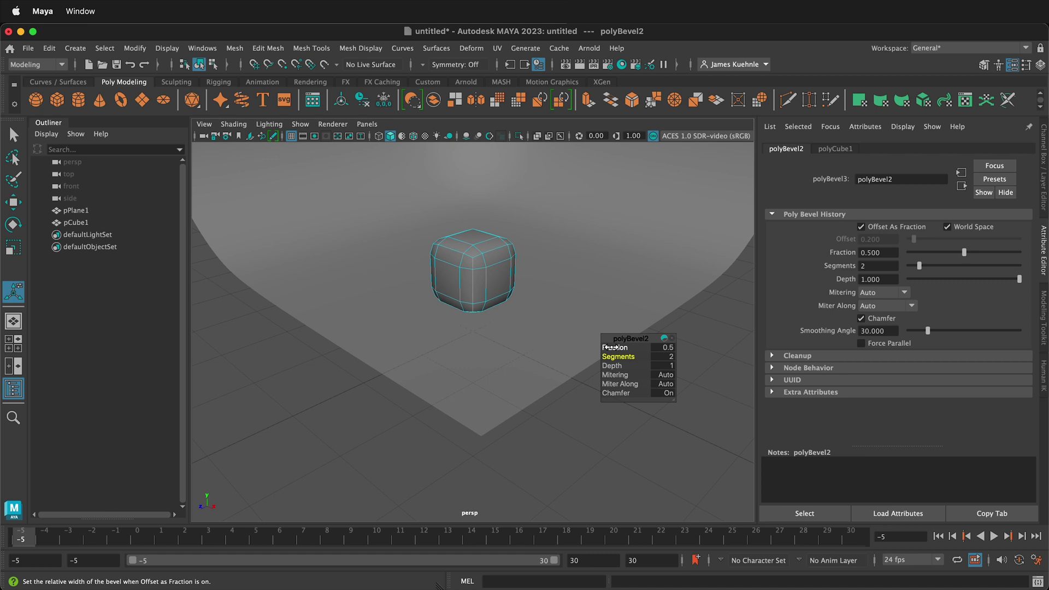
click(632, 350)
Step: Narrow the cube bevel's Fraction to 0.1
click(628, 348)
middle_drag(628, 347, 610, 348)
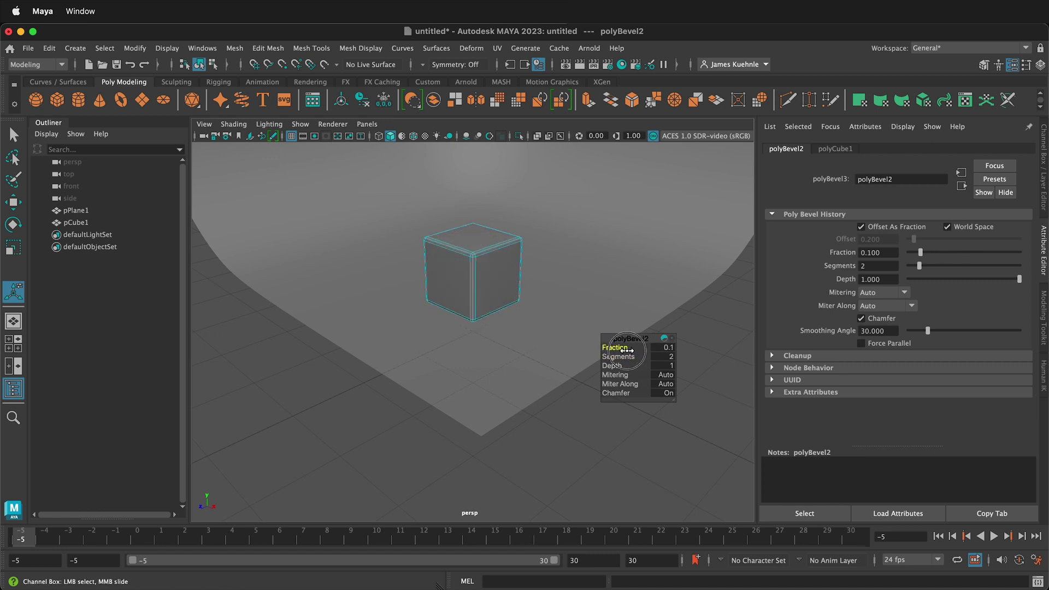
scroll(539, 273, up, 5)
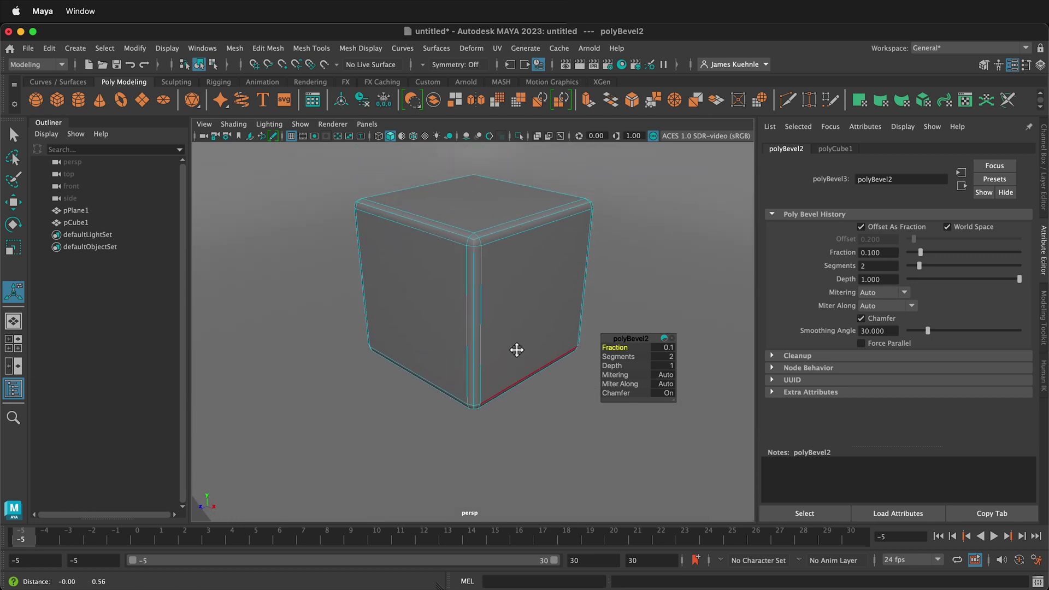
click(470, 280)
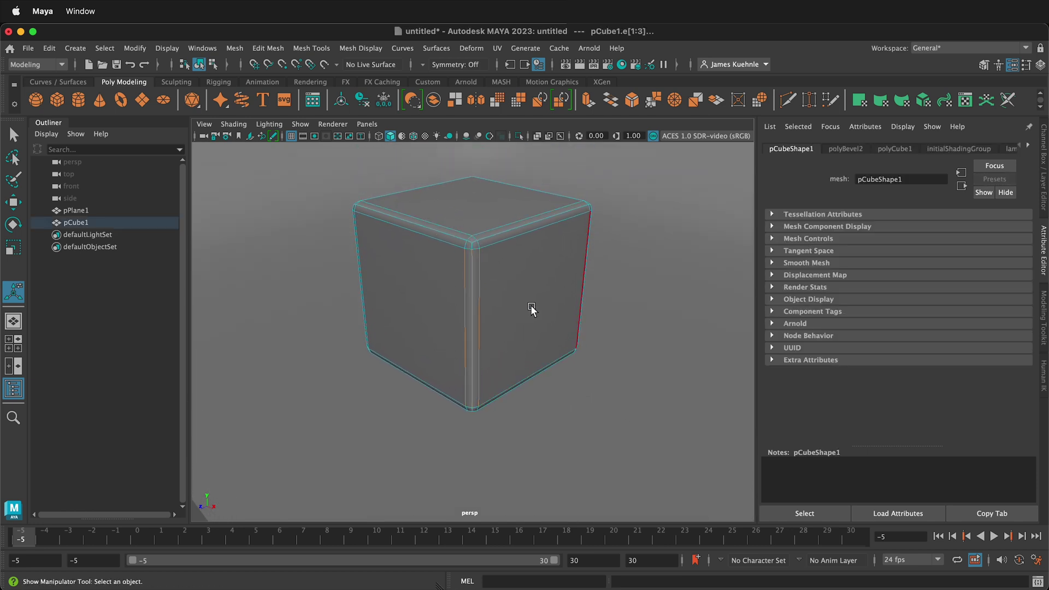
click(580, 410)
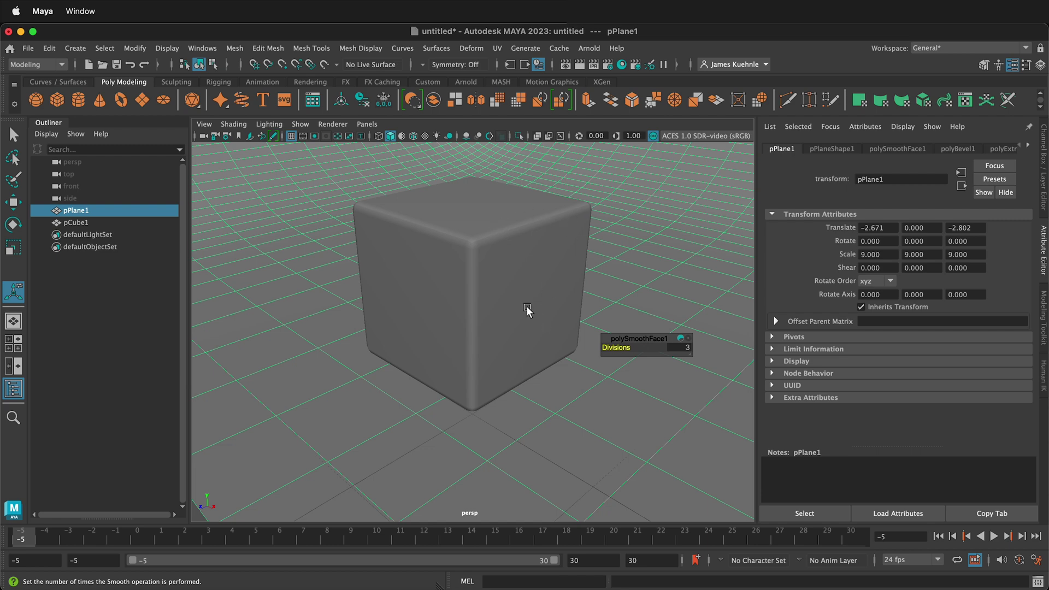
scroll(510, 303, down, 6)
Step: Deselect, zoom out to frame backdrop and cube, and bring up the Arnold shelf
click(393, 468)
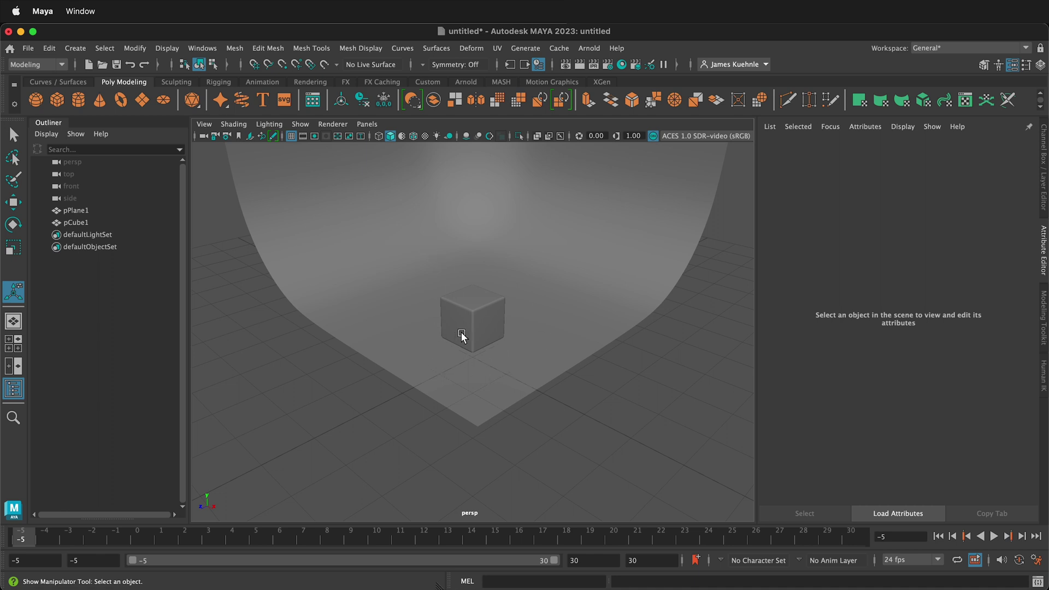
scroll(491, 341, down, 2)
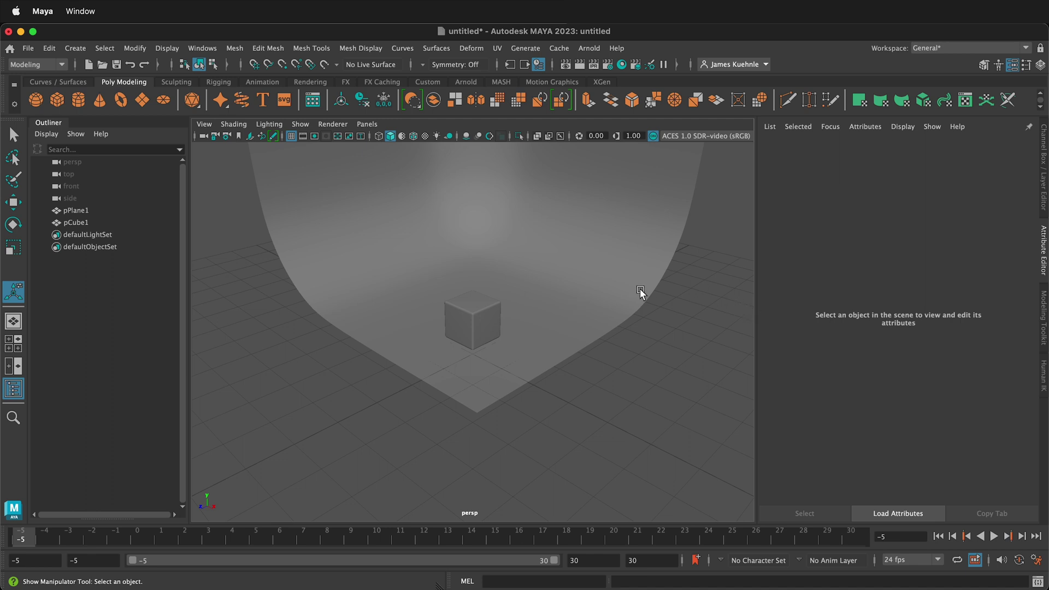
scroll(553, 326, down, 3)
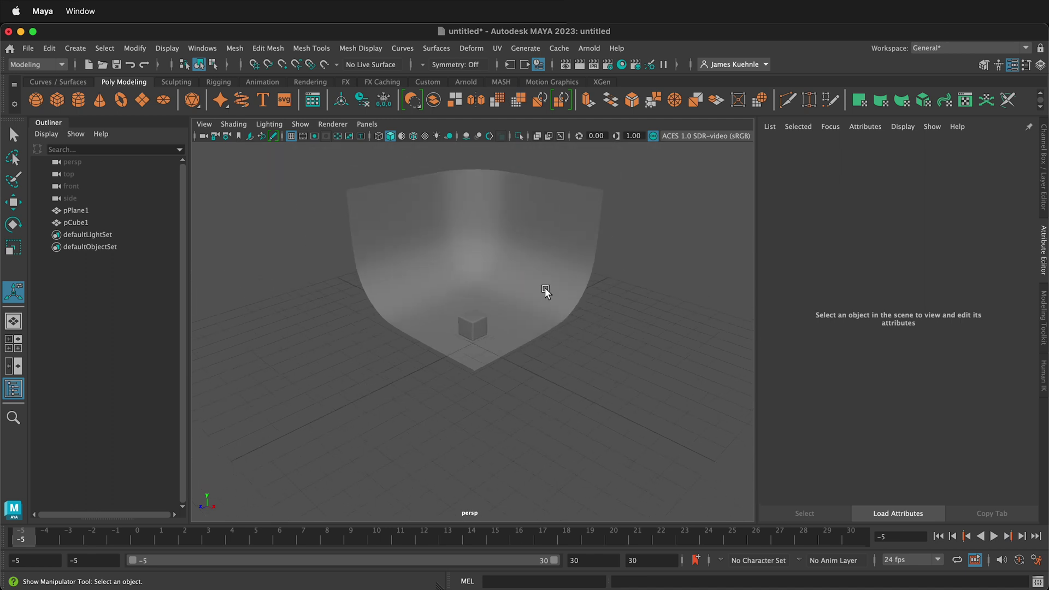
scroll(529, 299, up, 2)
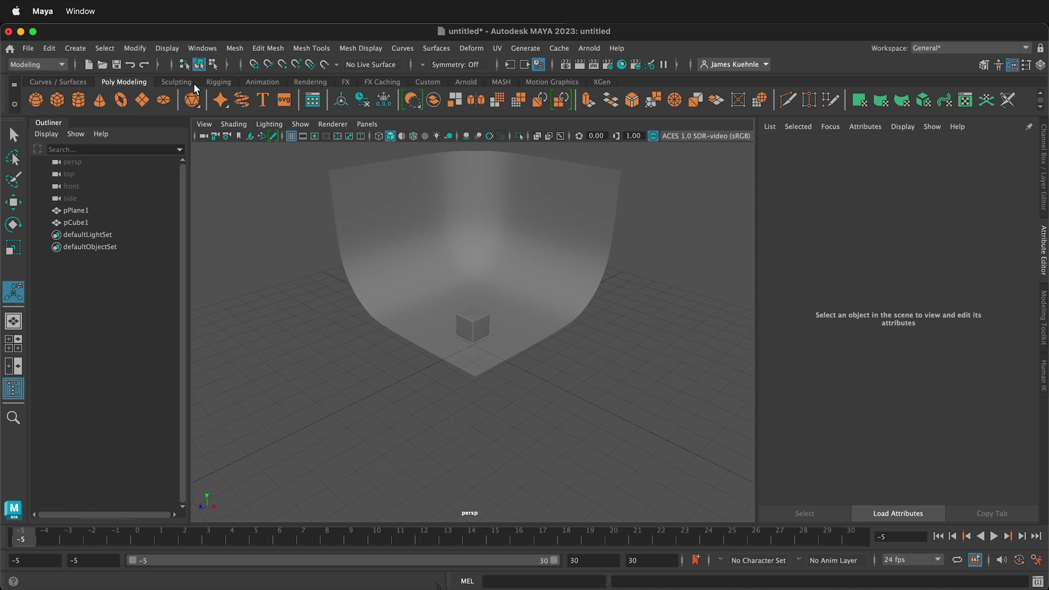
click(465, 82)
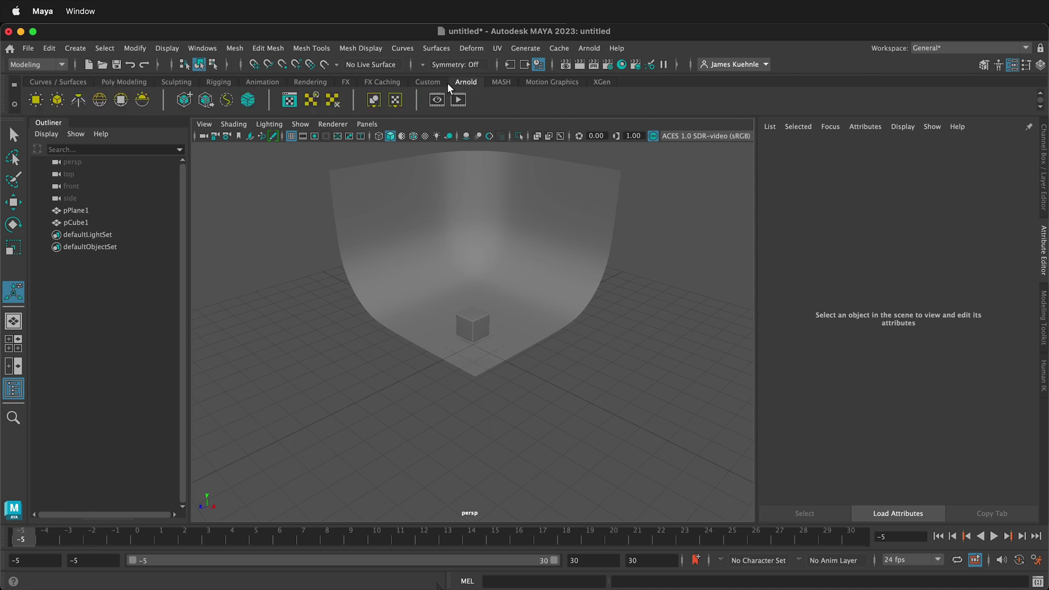
Step: Create an Arnold area light and raise it to about Y 2.987
click(37, 100)
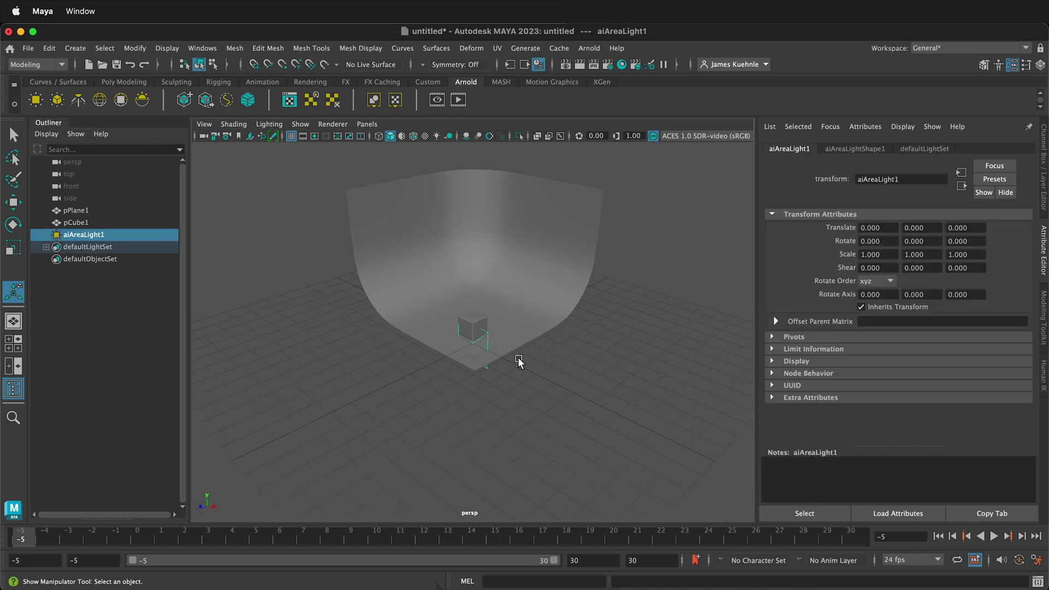
key(f)
key(w)
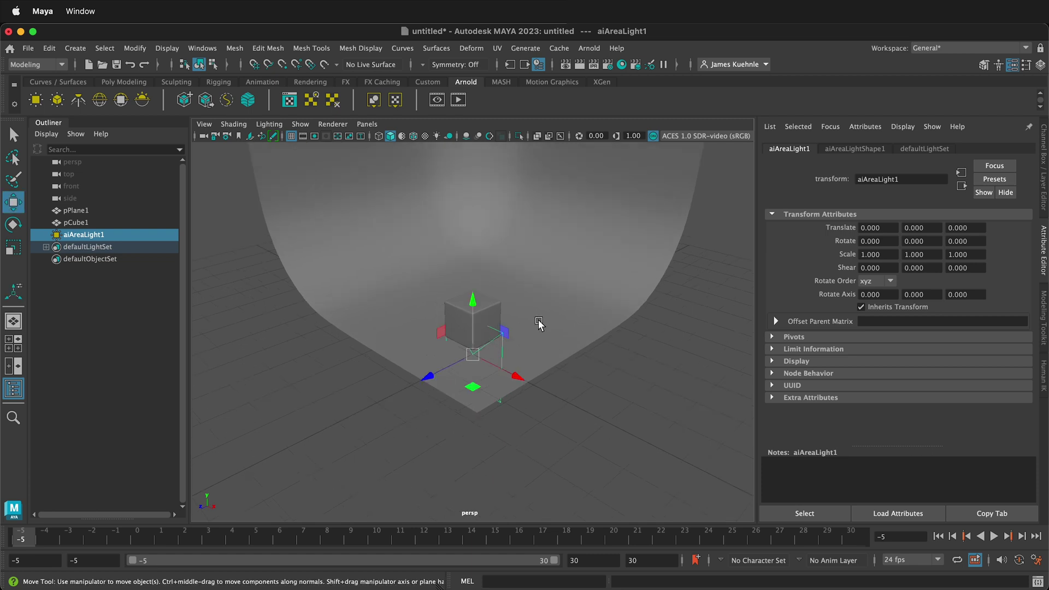
drag(473, 300, 484, 184)
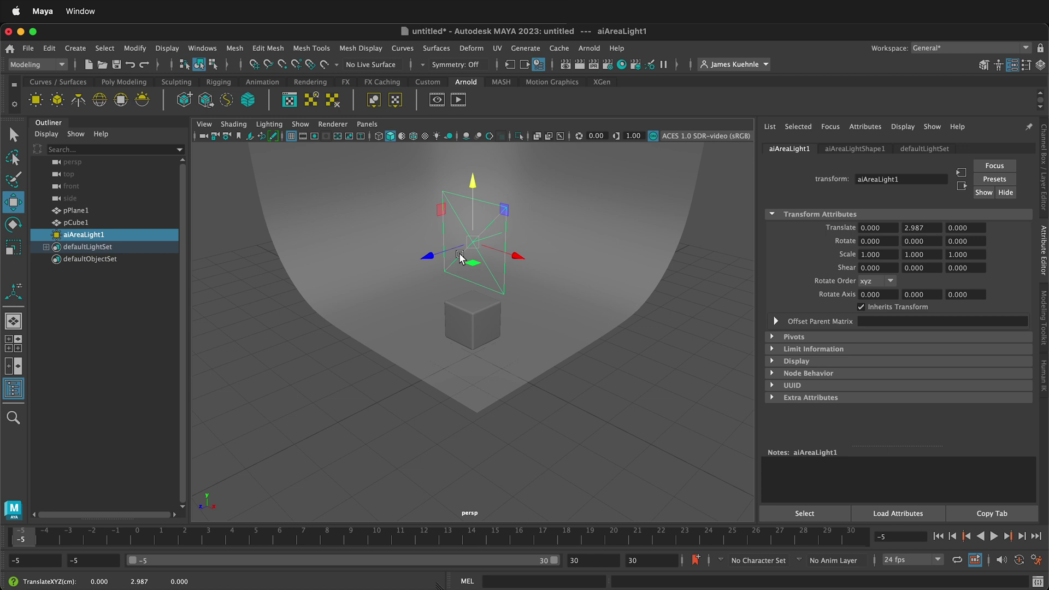
Step: Move the area light forward to Z 3.368 and show aiAreaLightShape1's attributes
scroll(487, 228, up, 4)
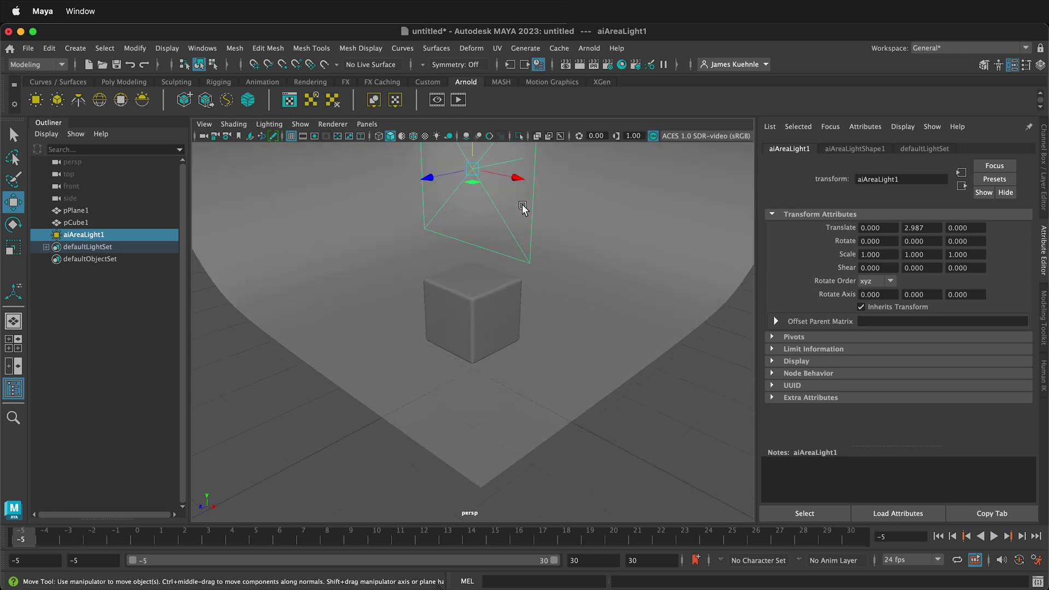
alt+drag(519, 211, 477, 312)
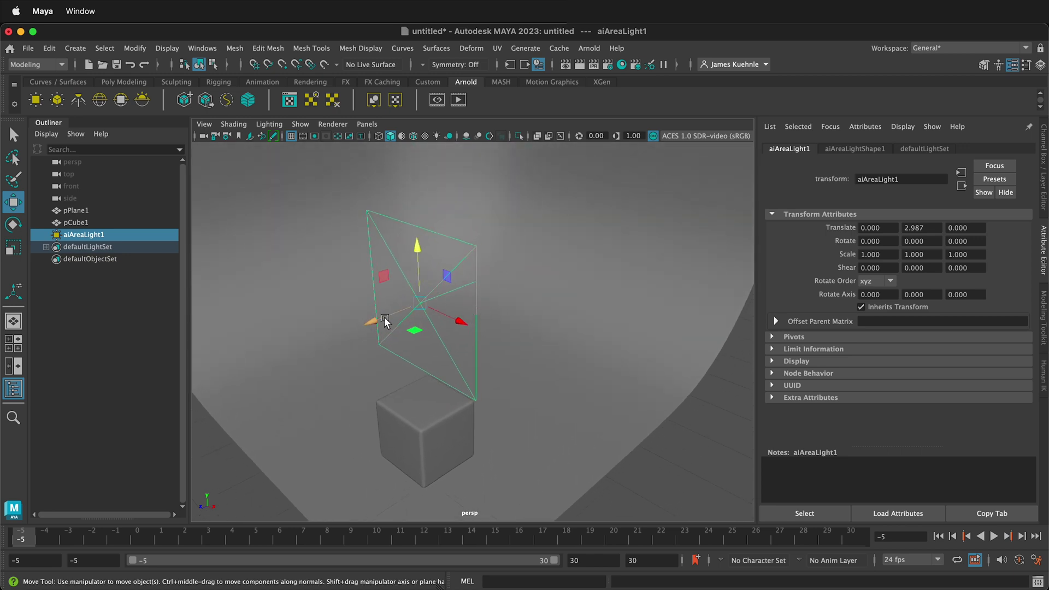
drag(385, 322, 142, 415)
scroll(482, 341, down, 3)
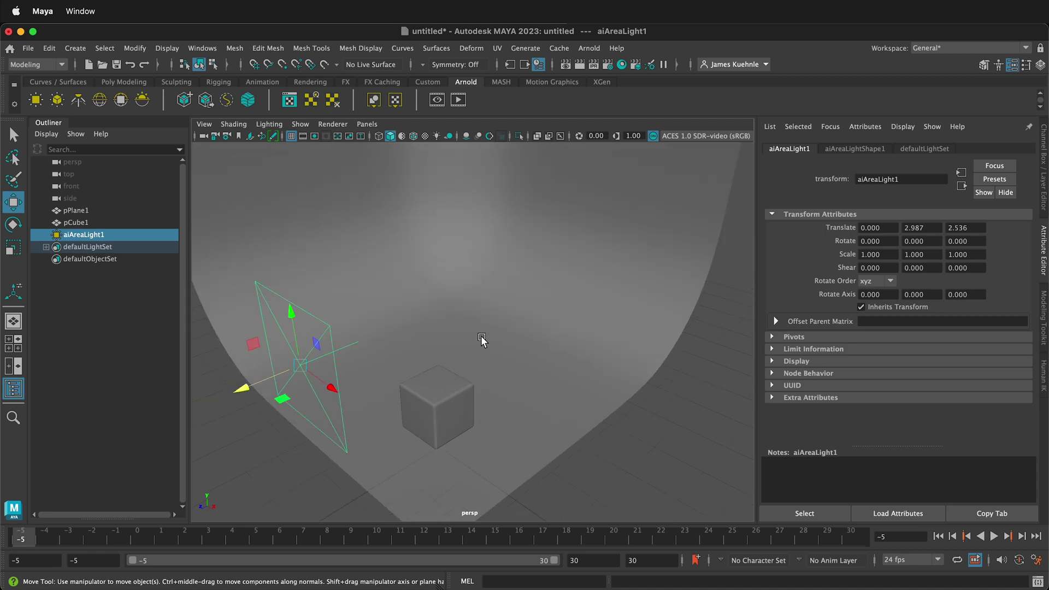
scroll(482, 339, down, 2)
drag(313, 376, 285, 385)
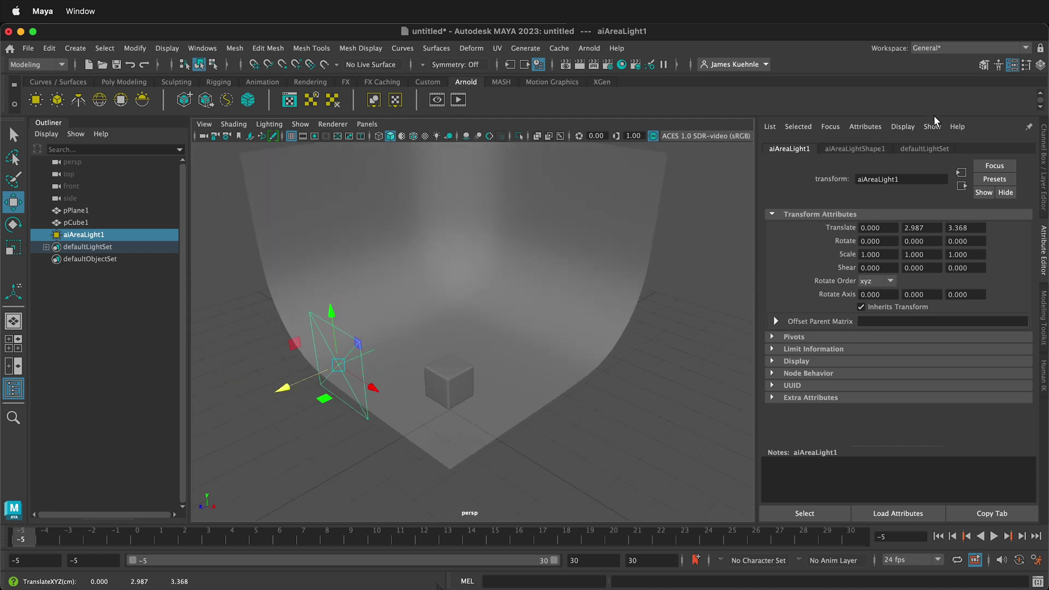
click(856, 149)
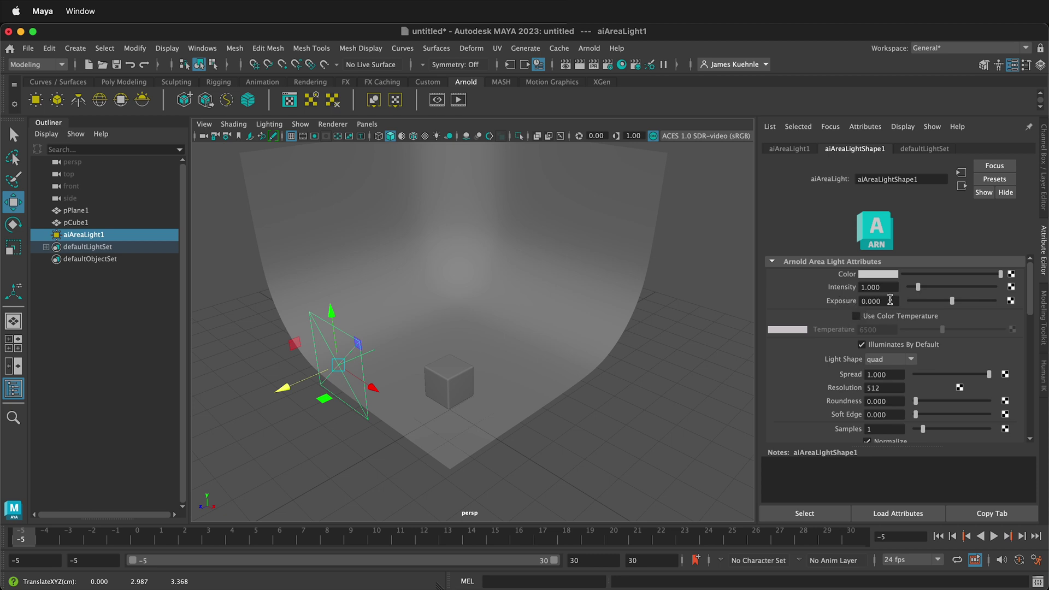
Step: Set the area light's Exposure to 6 and preview with Use All Lights
drag(888, 304, 844, 306)
text(6)
click(898, 288)
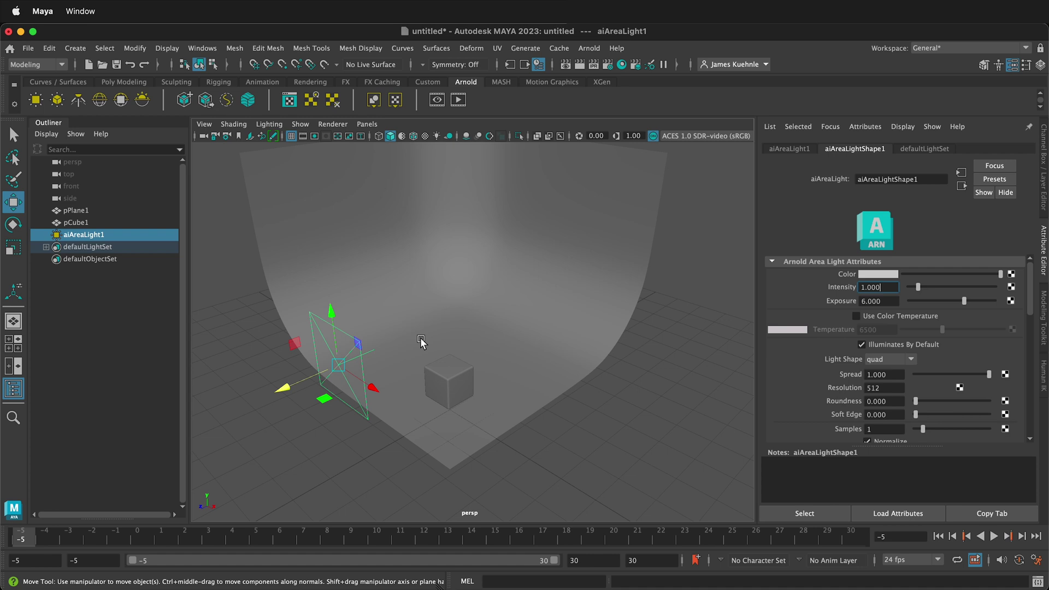
click(435, 136)
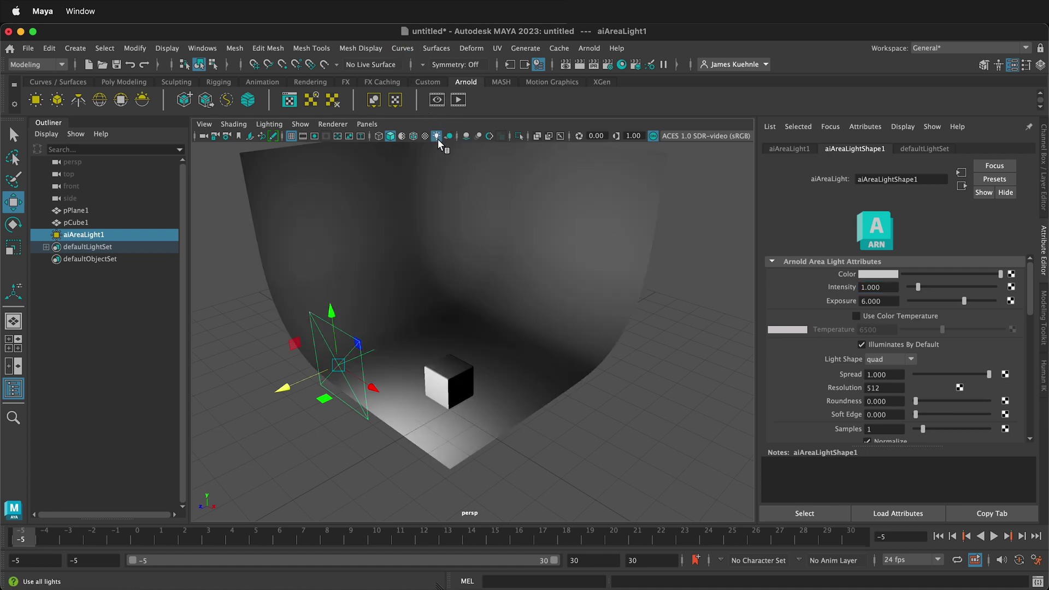
Step: Move the light left to about X -1.620, Z 2.810 and tilt it toward the cube
drag(284, 389, 300, 407)
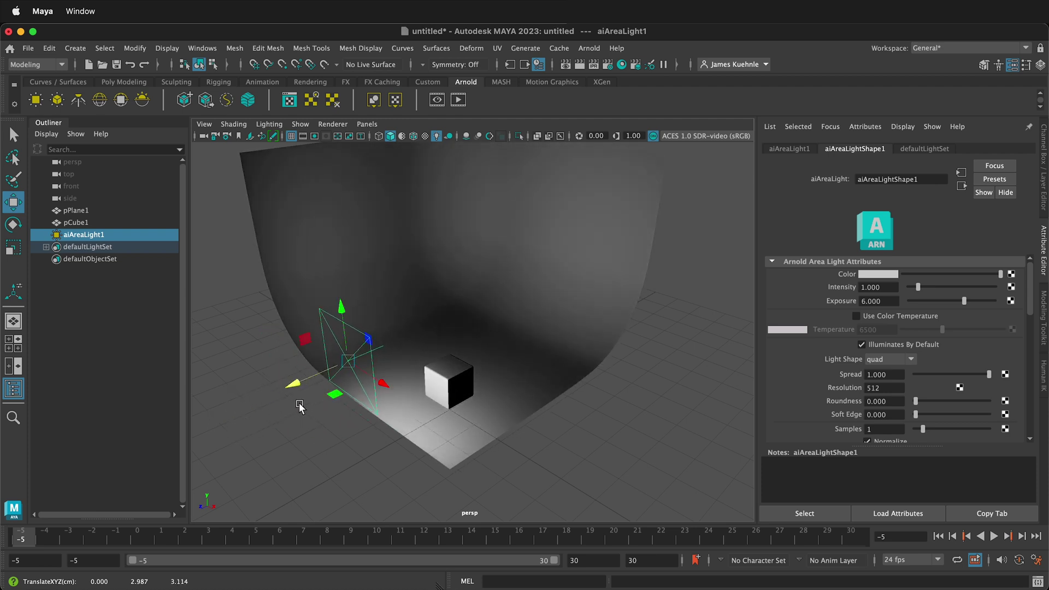
key(e)
drag(318, 344, 308, 370)
key(w)
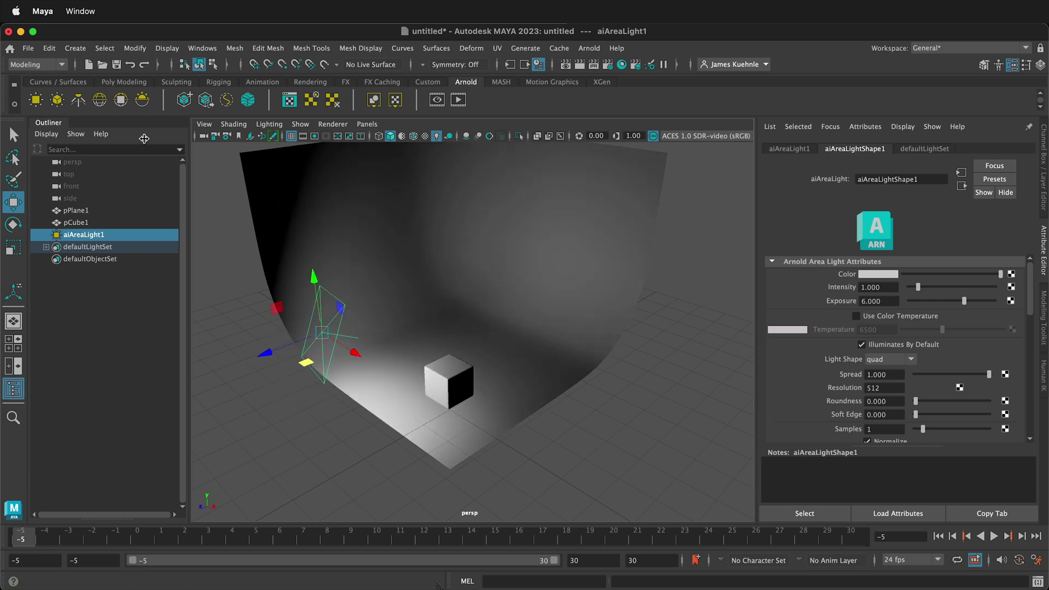
Step: Create a second Arnold area light right of the cube and rotate it 105 degrees toward it
click(36, 99)
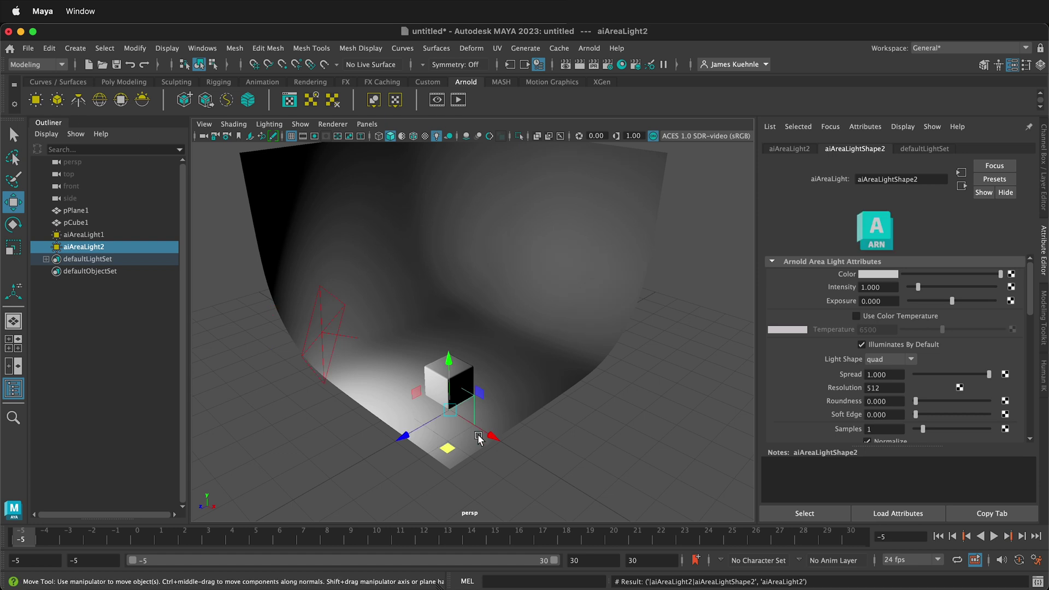
drag(496, 441, 575, 327)
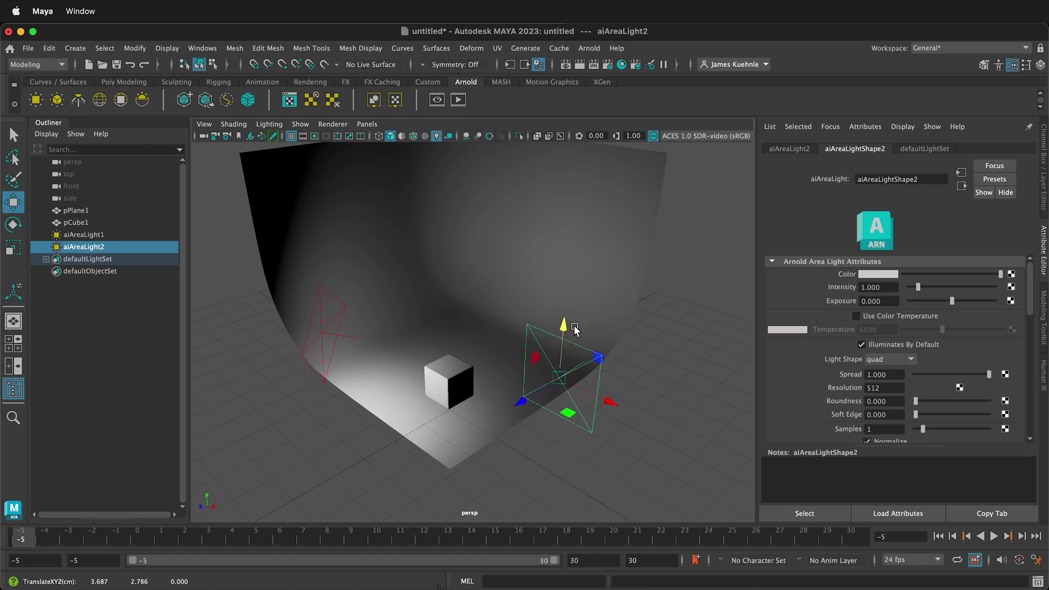
key(e)
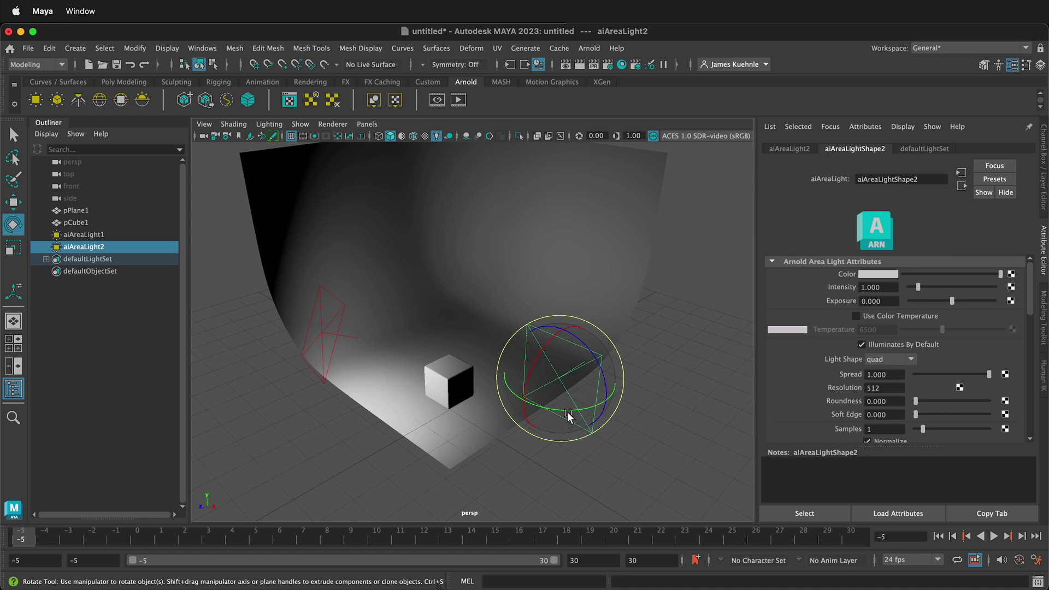
drag(566, 417, 596, 413)
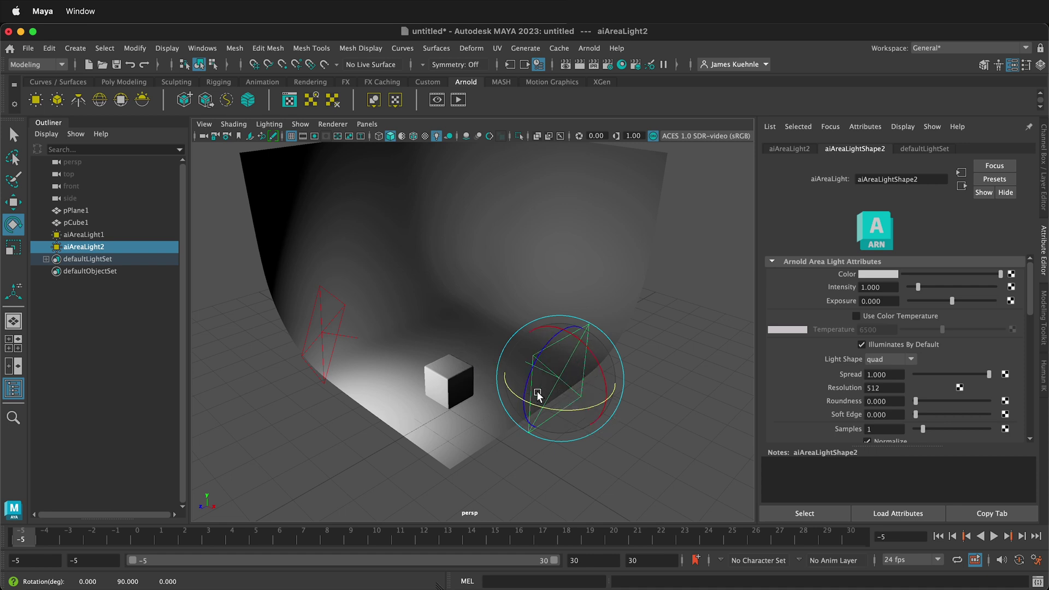
Step: Set the light's Exposure to 10, lower it to 6, and shift the light further down-right
click(884, 301)
text(10)
key(Return)
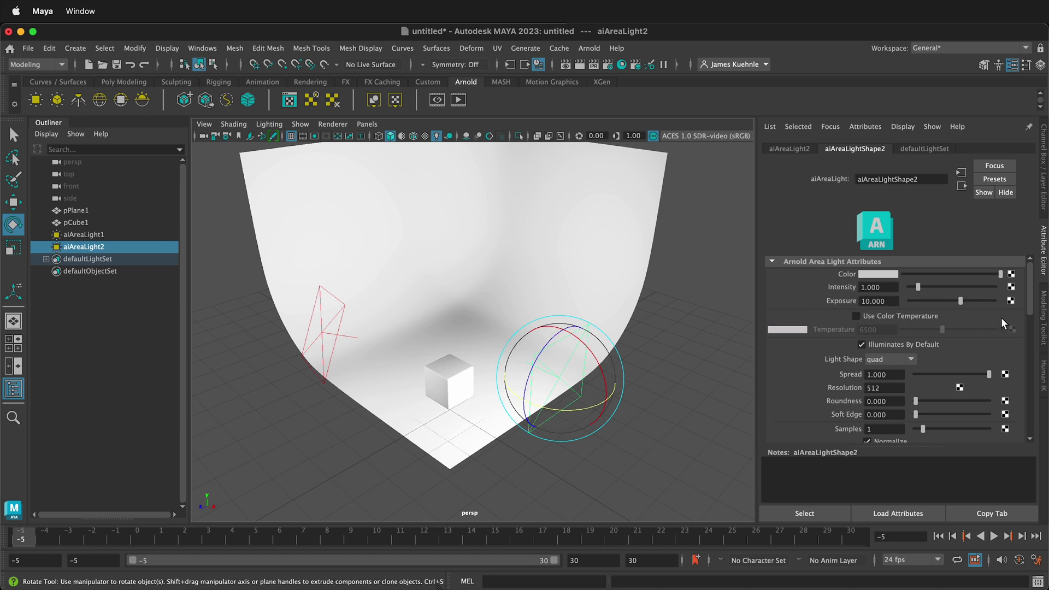
drag(899, 300, 830, 299)
text(6)
key(Return)
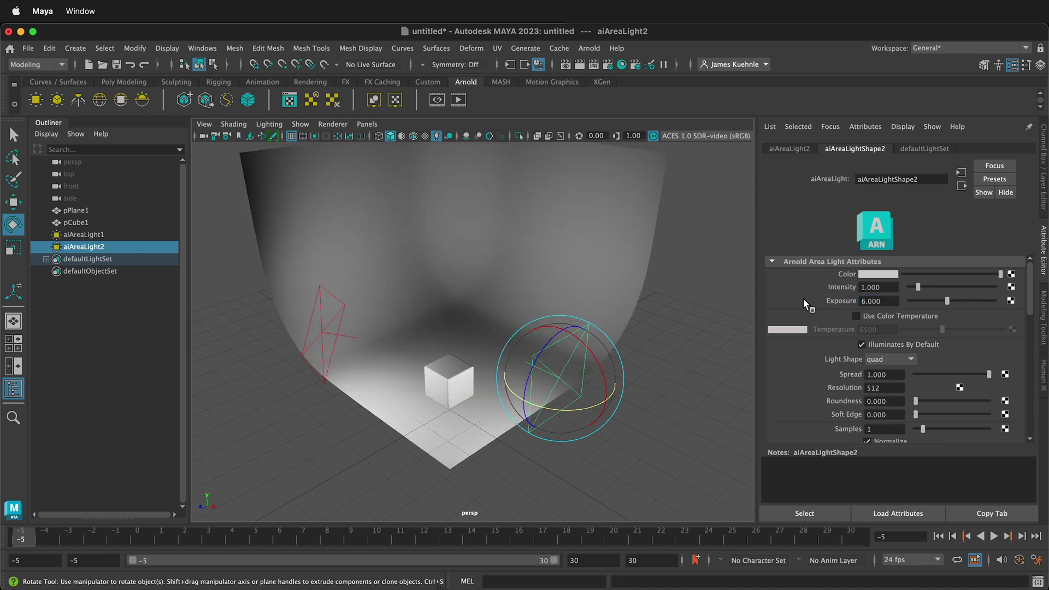
key(w)
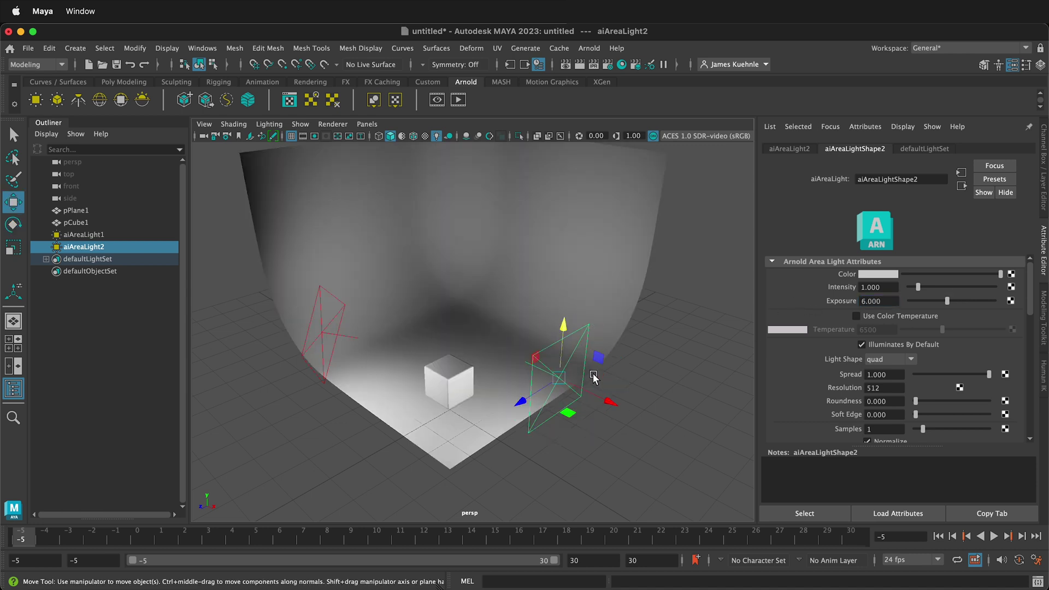
drag(562, 420, 665, 449)
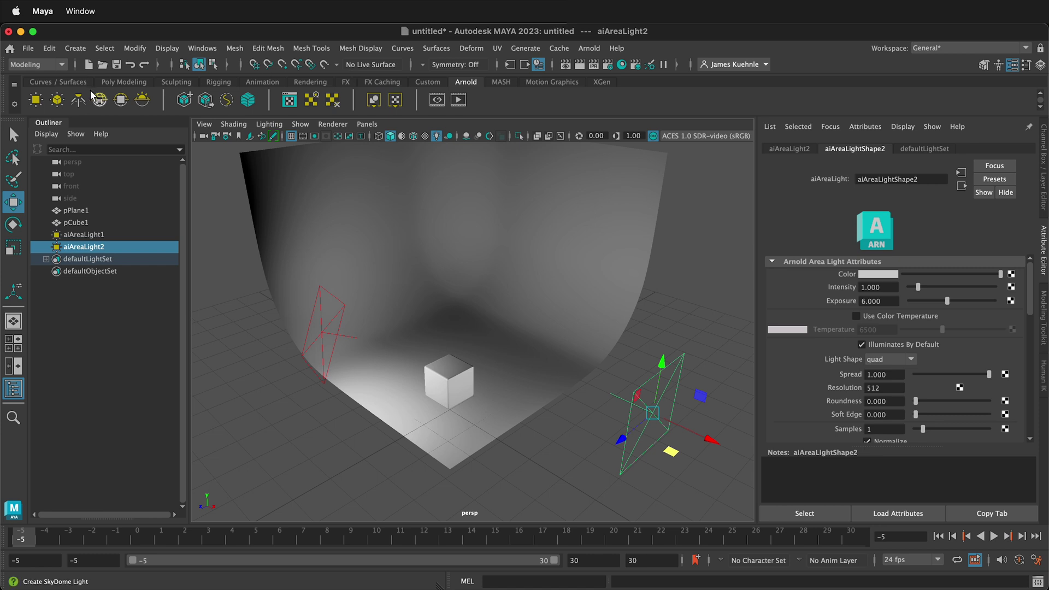
Step: Create camera1 and move it toward the viewer across the ground plane
click(76, 49)
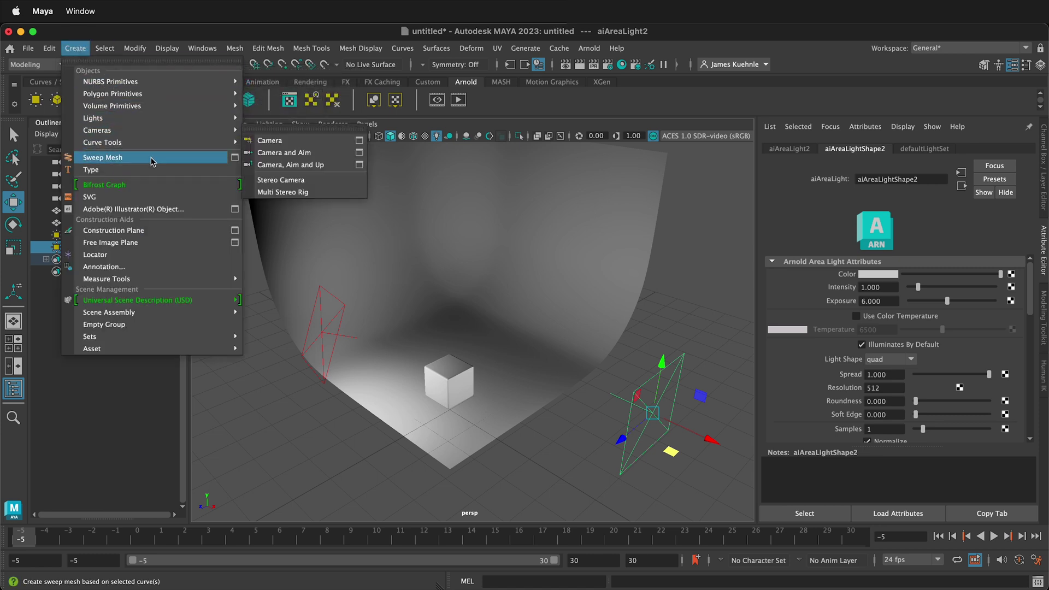
click(276, 137)
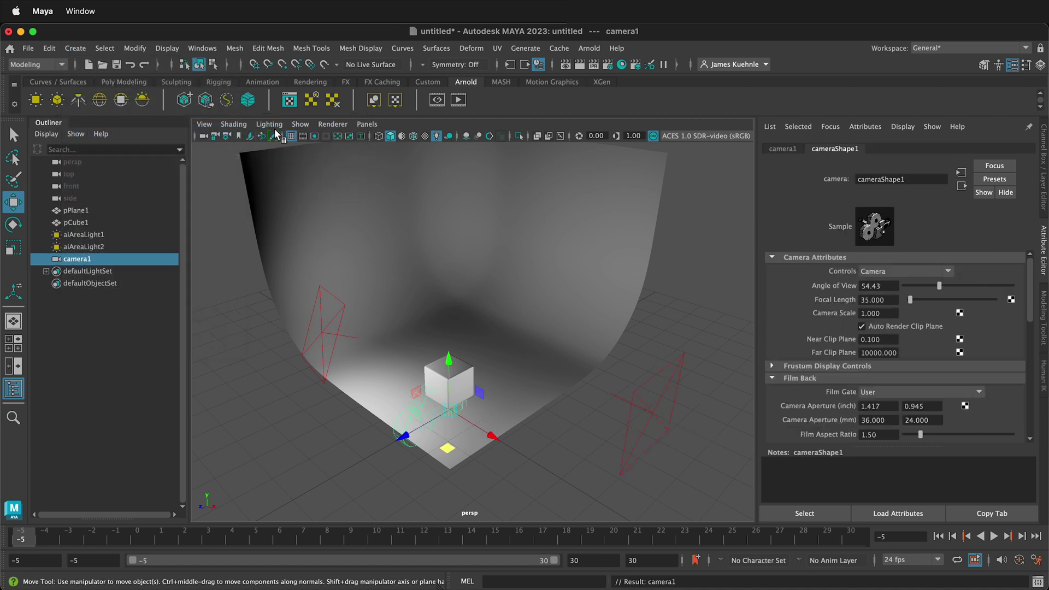
drag(403, 436, 319, 469)
drag(410, 492, 356, 482)
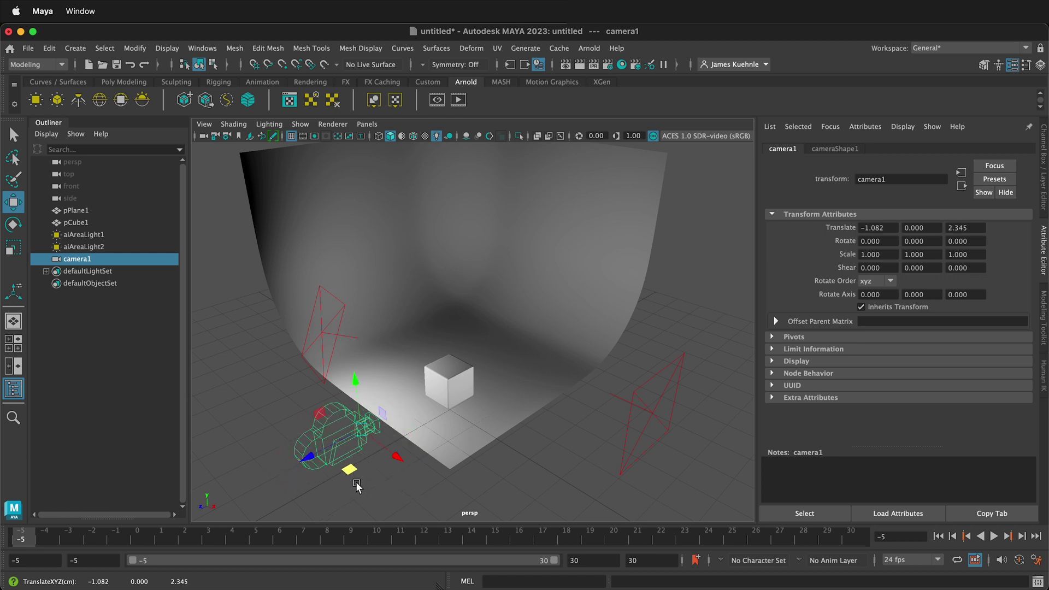
Step: Look through camera1, then tumble and dolly it to frame the cube against the backdrop
right_click(204, 136)
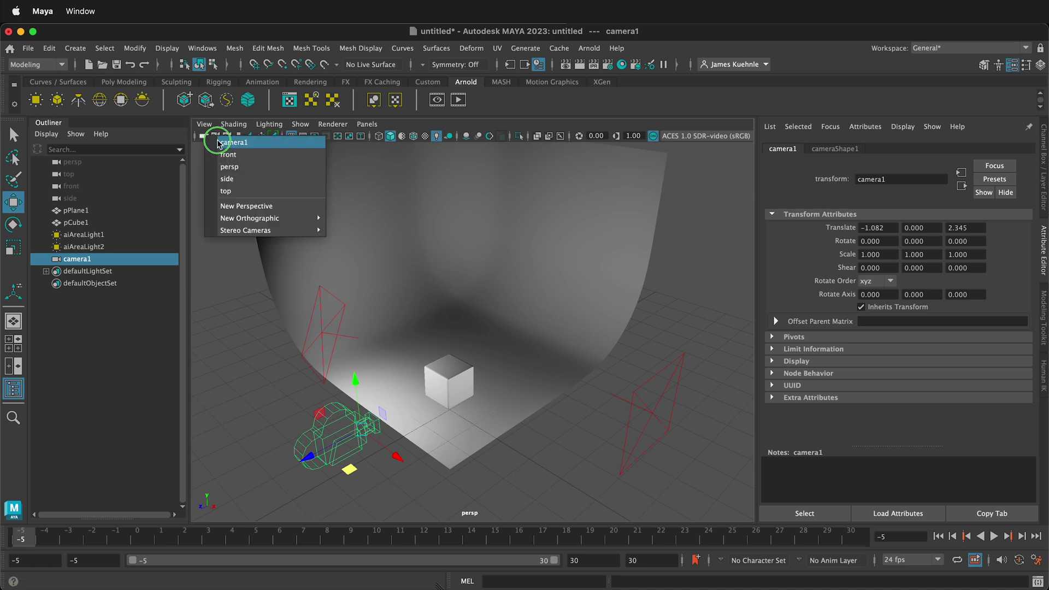
click(234, 143)
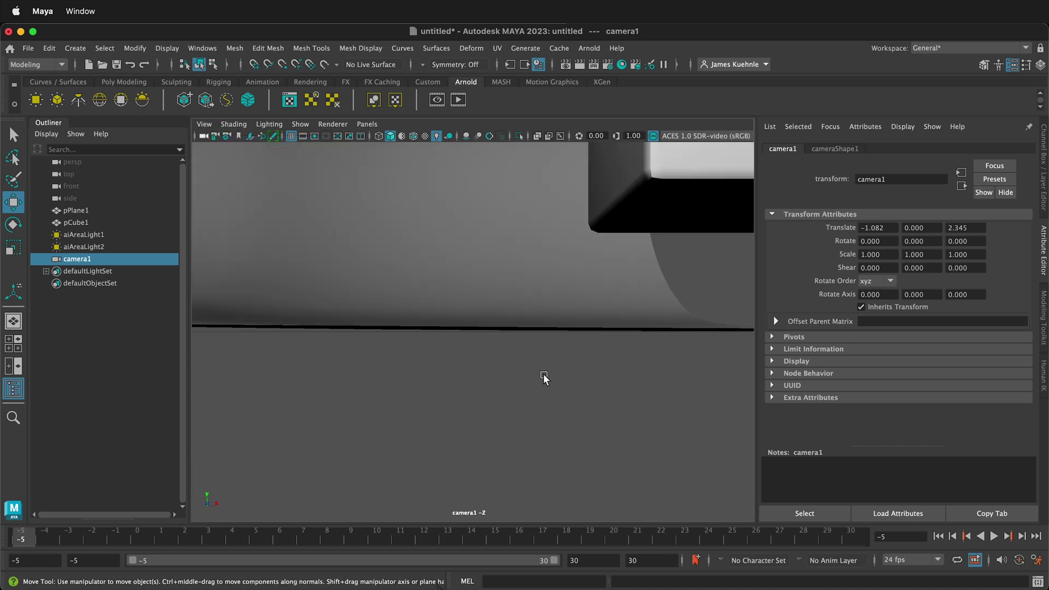
alt+middle_drag(547, 368, 416, 433)
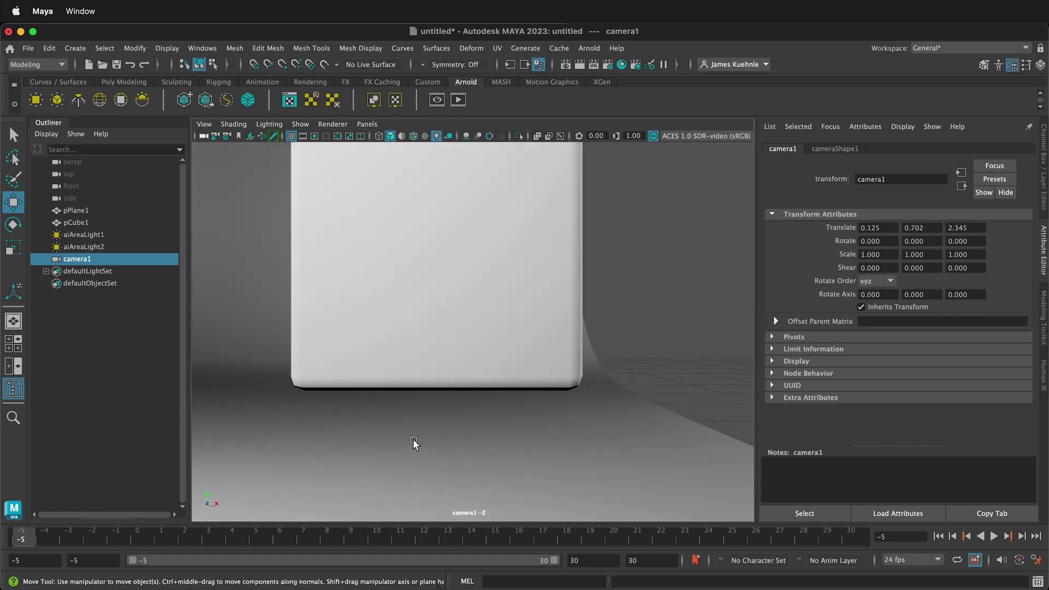
scroll(414, 434, down, 3)
alt+drag(415, 434, 453, 362)
scroll(457, 356, up, 5)
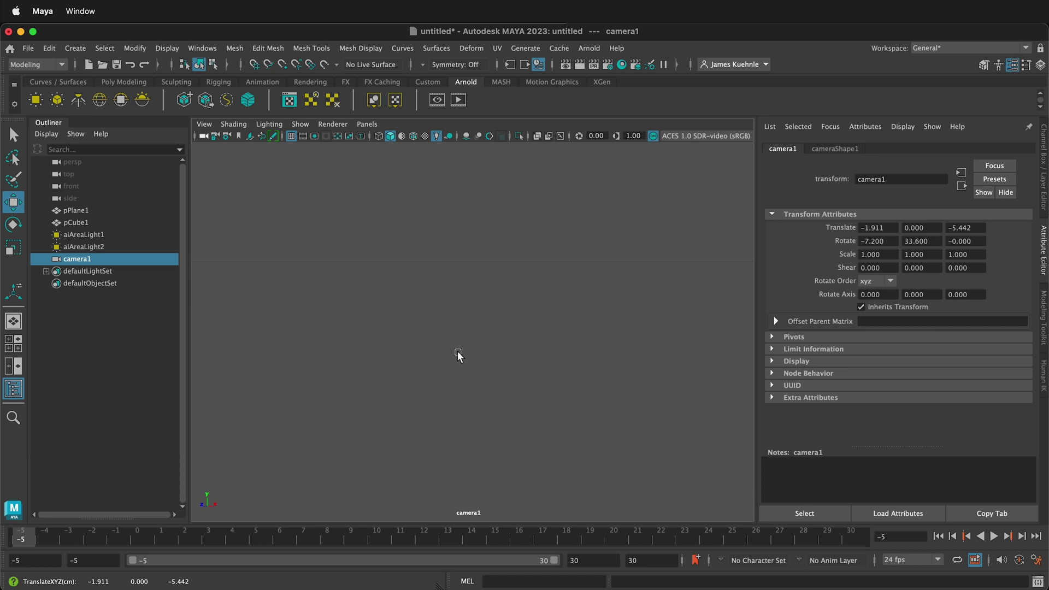
scroll(483, 379, down, 5)
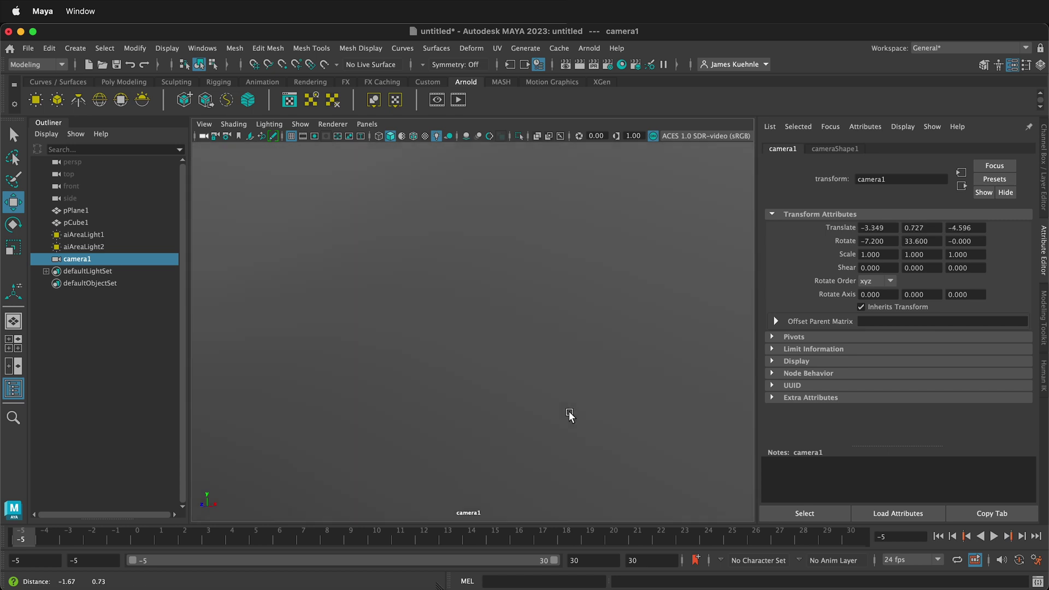
scroll(567, 410, down, 5)
scroll(567, 410, up, 4)
alt+middle_drag(561, 410, 530, 389)
scroll(527, 394, up, 4)
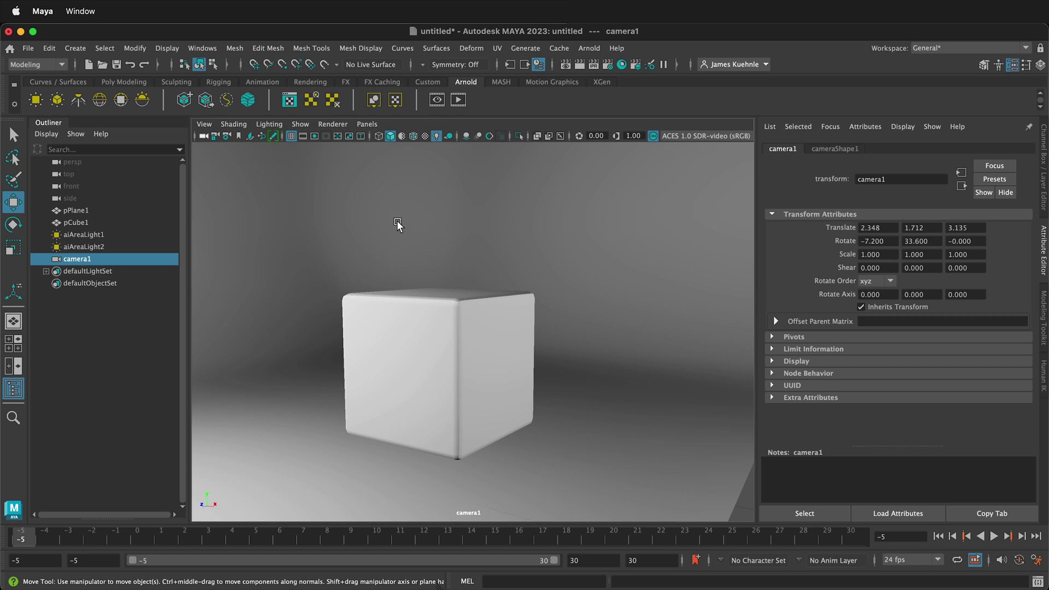
Step: Show the resolution gate and dolly camera1 so the rounded cube nearly fills the shot
click(314, 135)
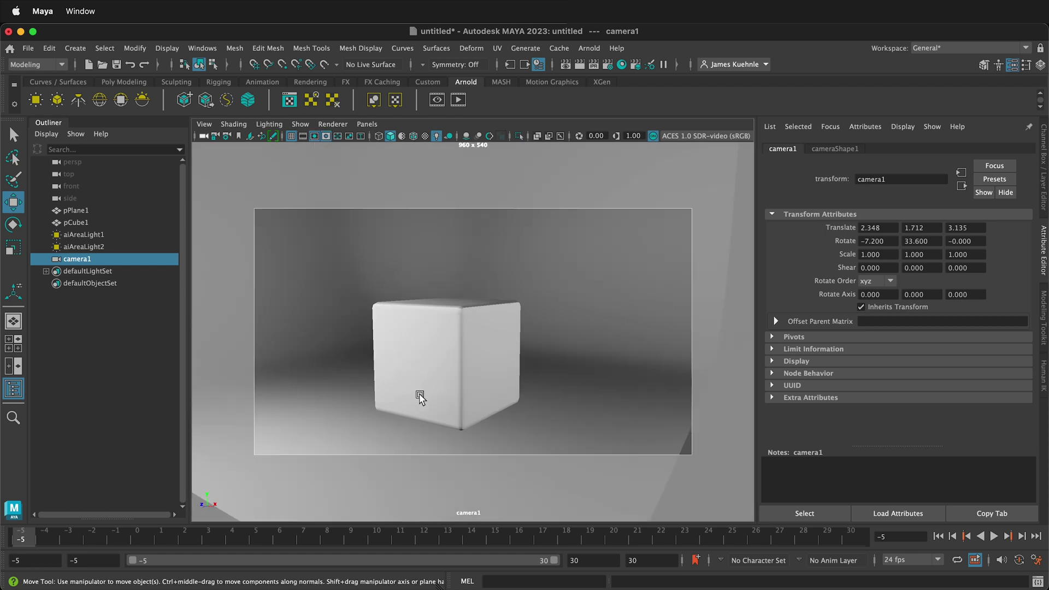
alt+middle_drag(416, 397, 417, 368)
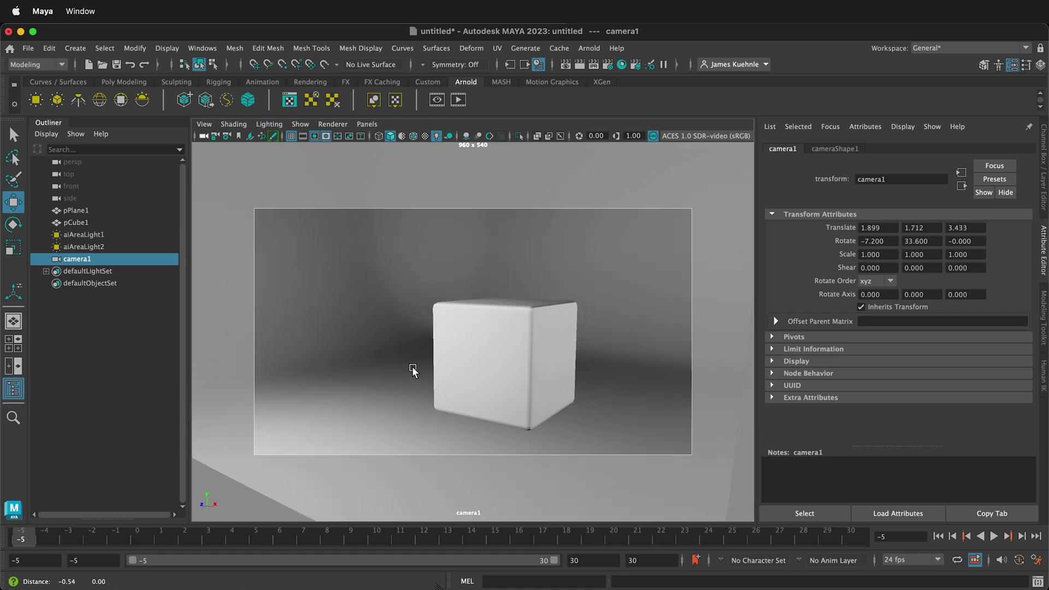
alt+drag(484, 351, 489, 351)
key(ctrl+z)
scroll(489, 349, down, 5)
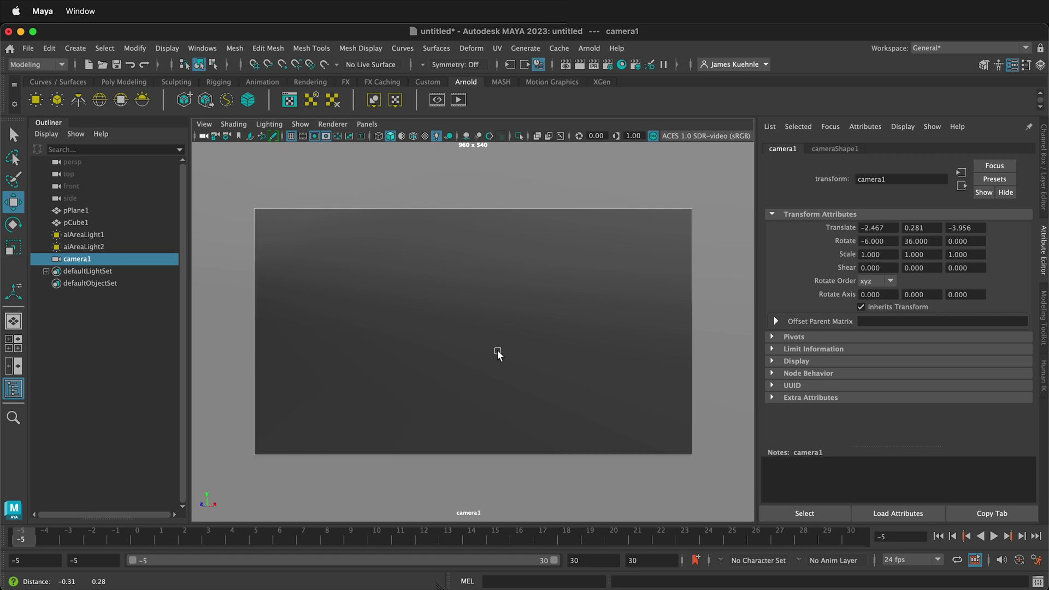
scroll(499, 354, up, 4)
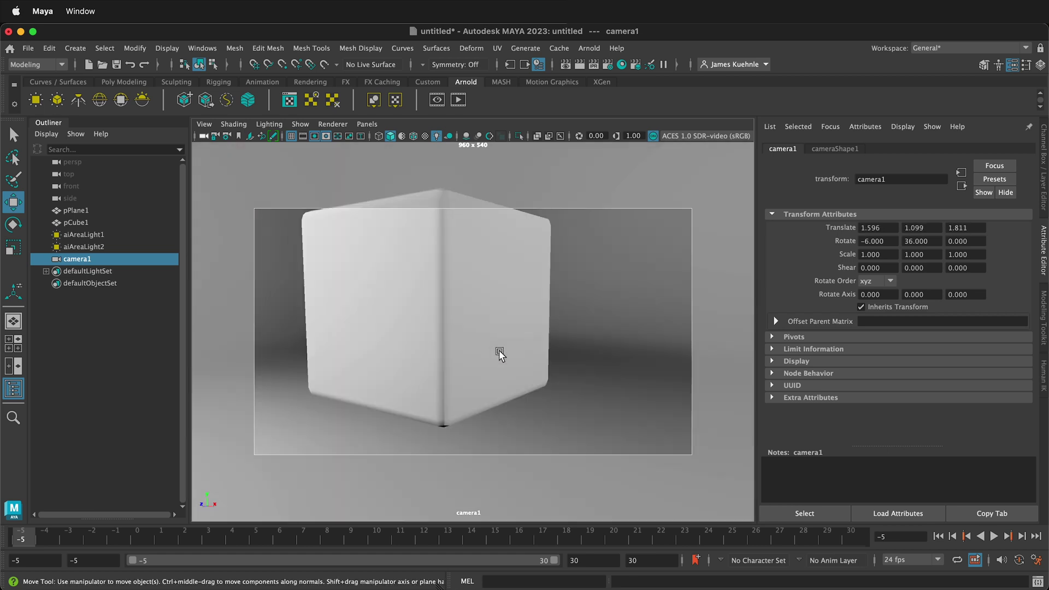
scroll(499, 354, down, 5)
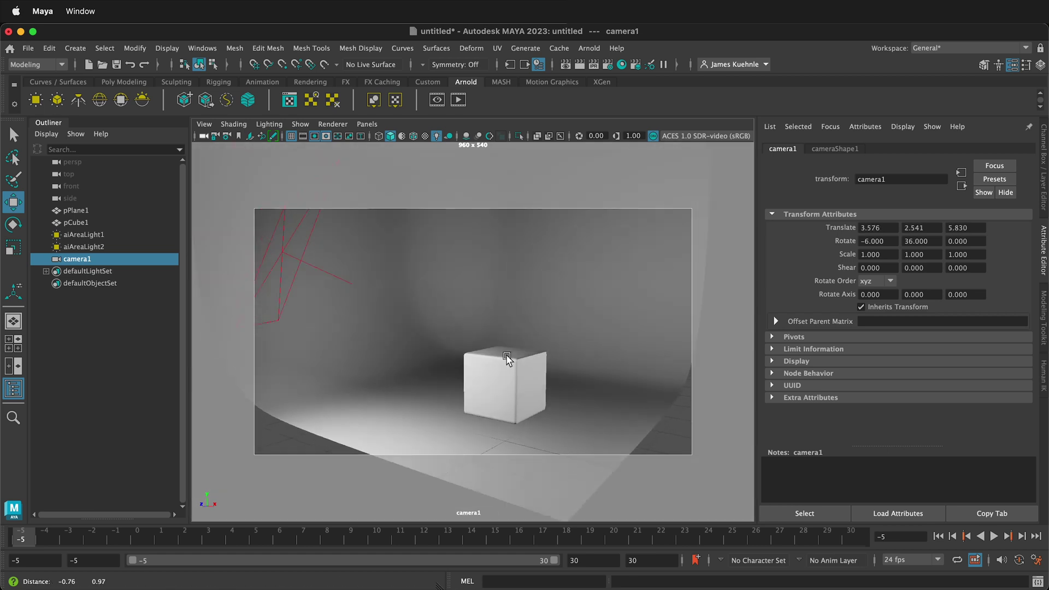
alt+middle_drag(506, 356, 503, 355)
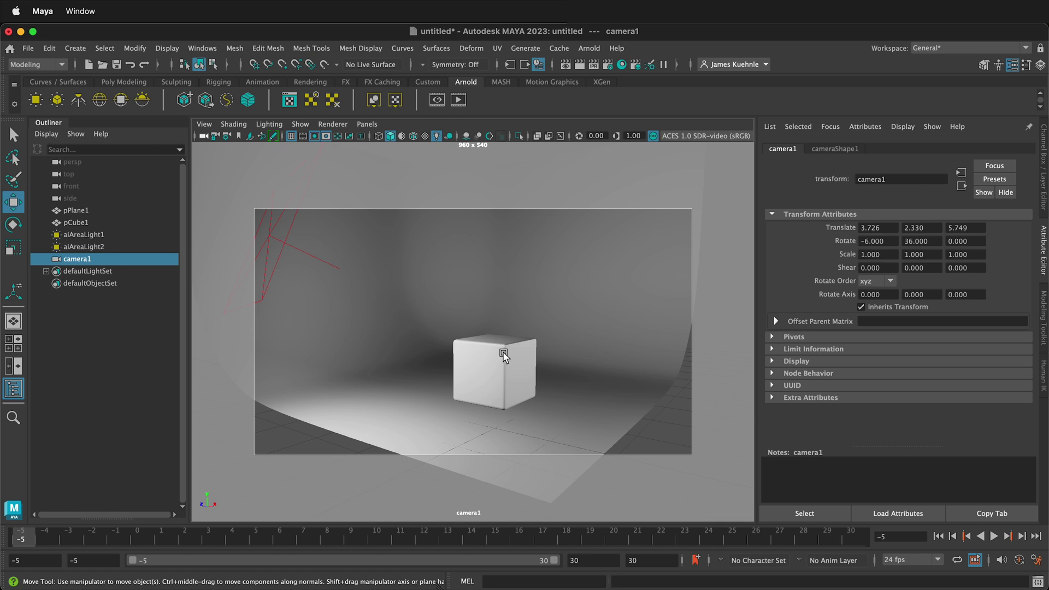
scroll(502, 354, up, 4)
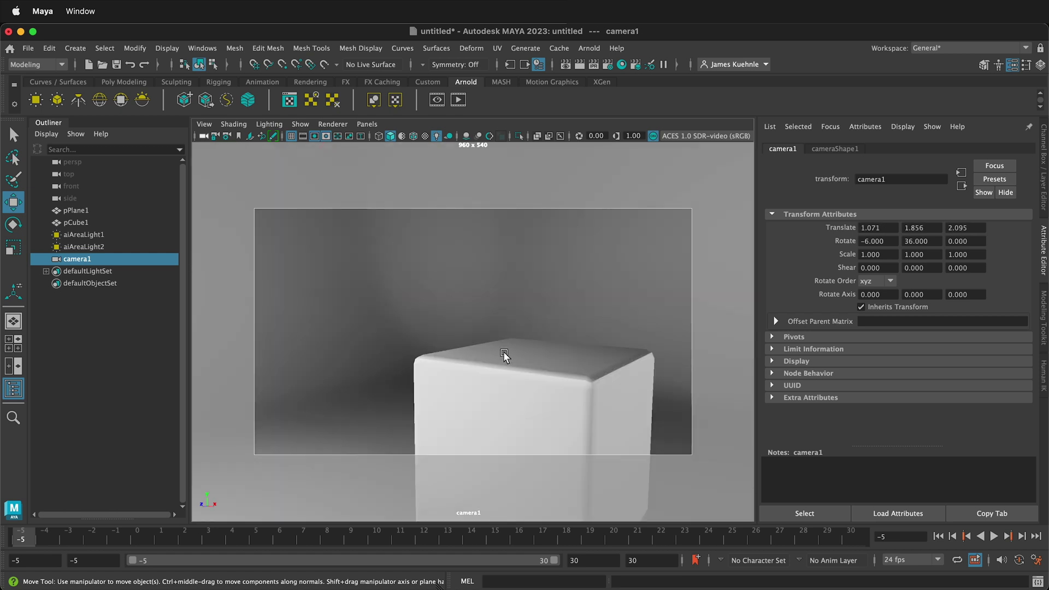
scroll(503, 355, down, 5)
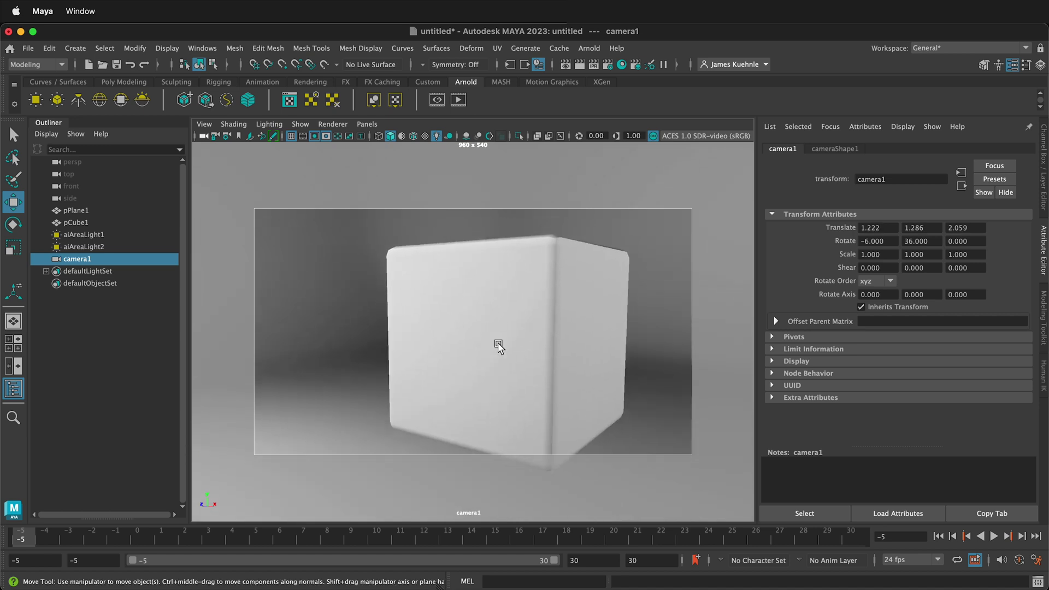
scroll(499, 347, up, 5)
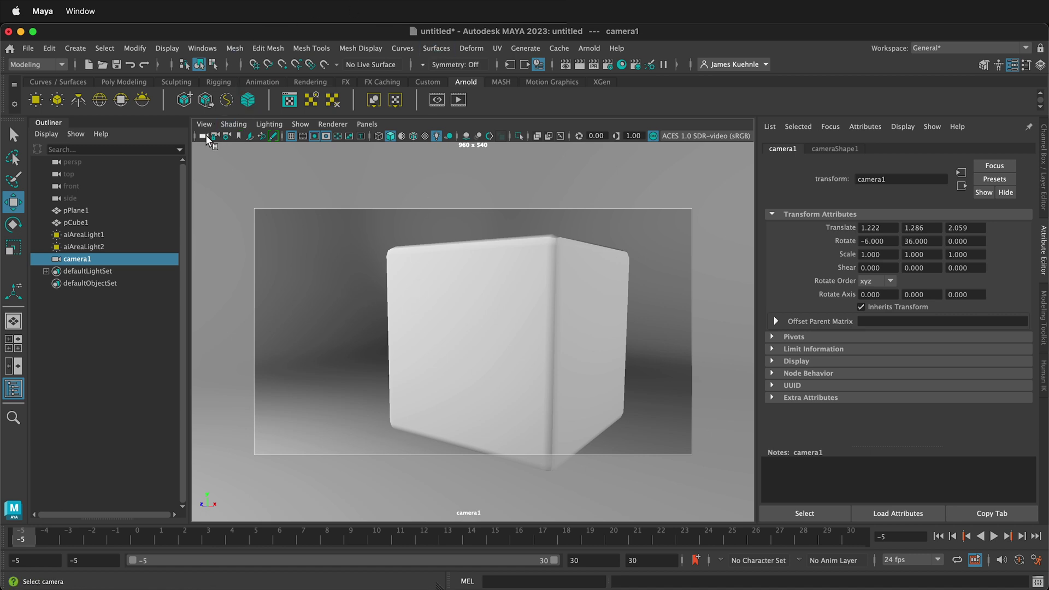
Step: From persp, move camera1 to Translate 1.543, 1.286, 2.423, check its framing, and return to persp
drag(203, 136, 228, 173)
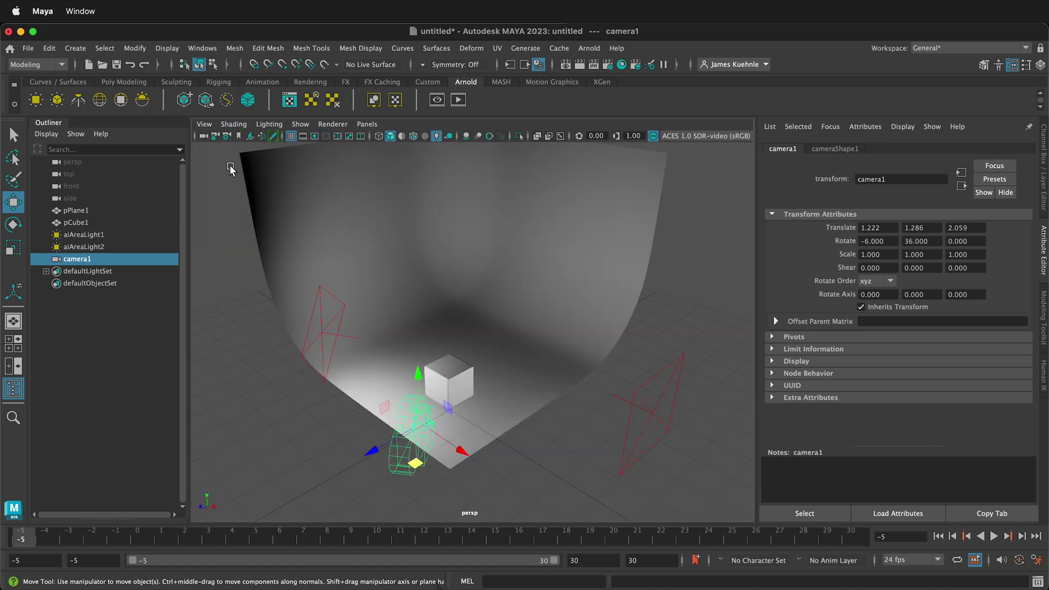
drag(415, 463, 412, 478)
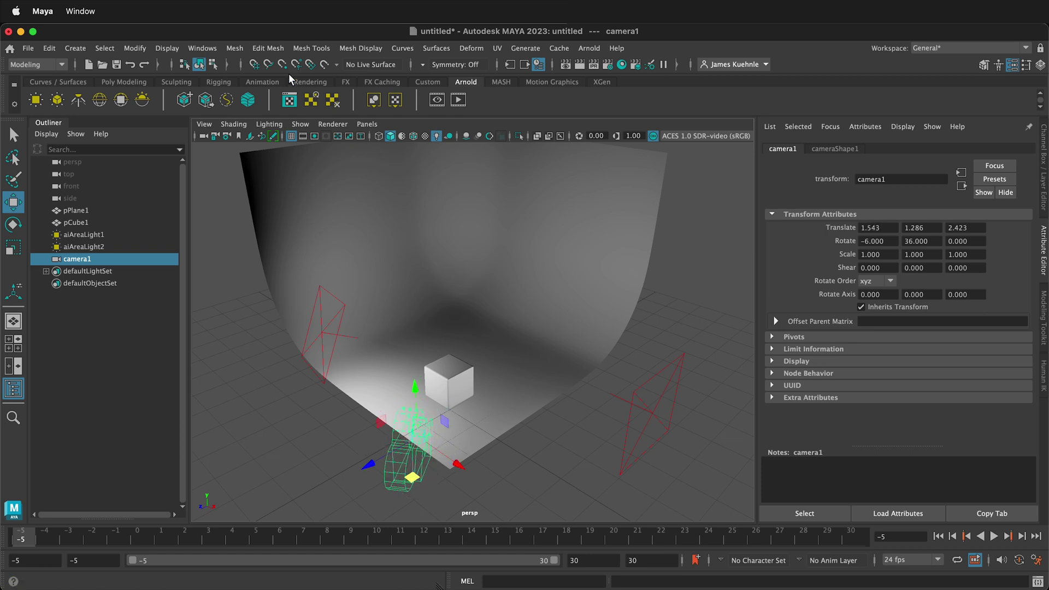
click(201, 135)
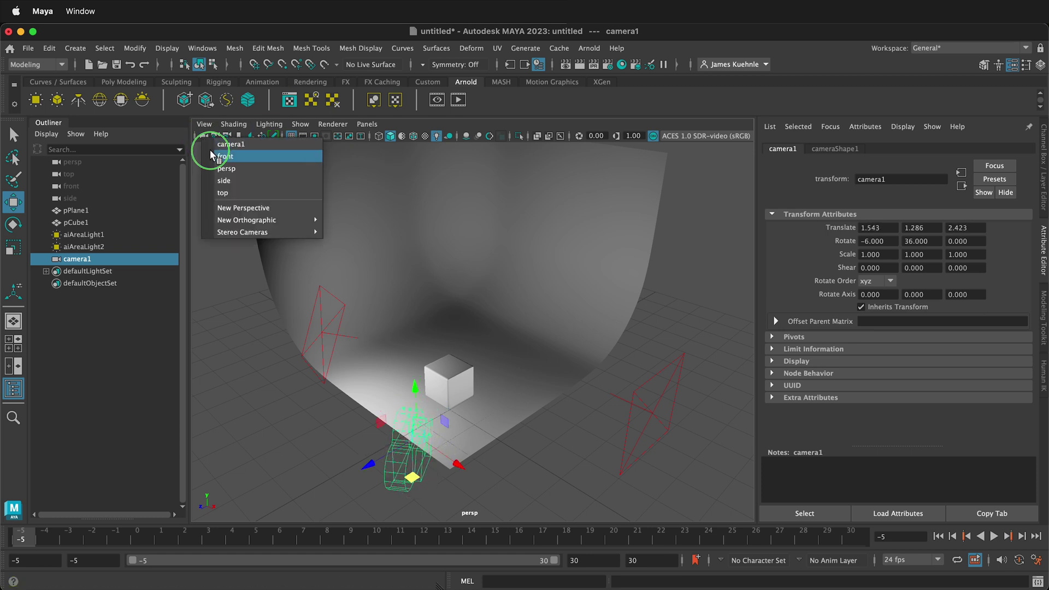
click(208, 145)
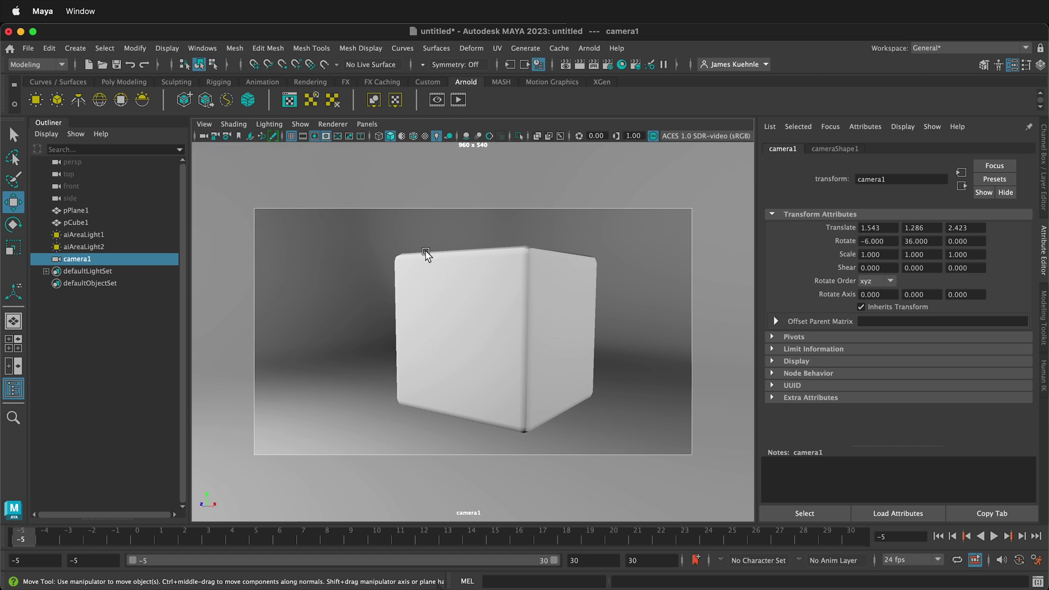
click(204, 135)
click(225, 169)
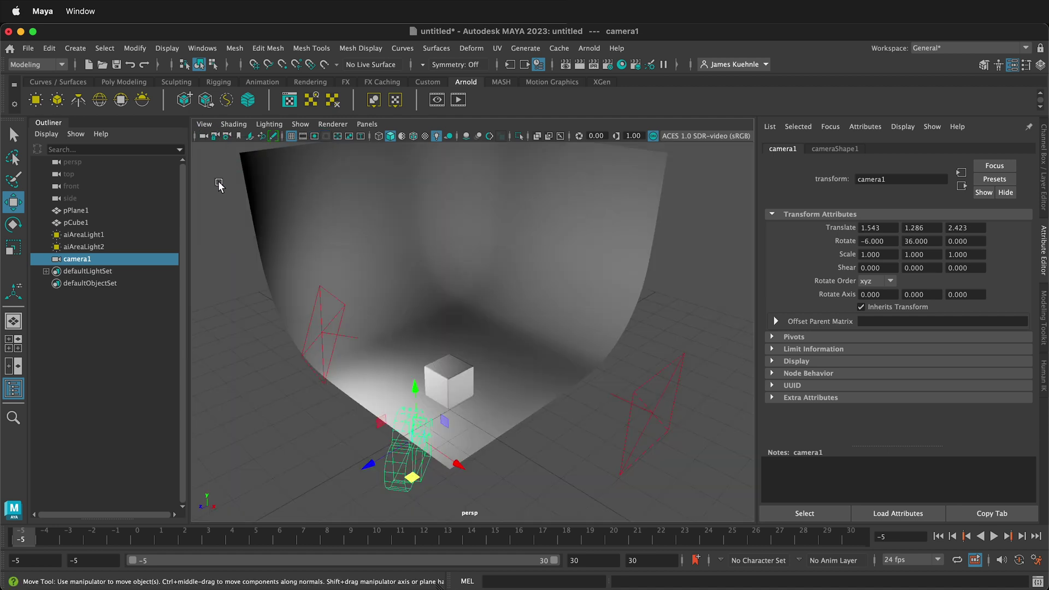
click(551, 473)
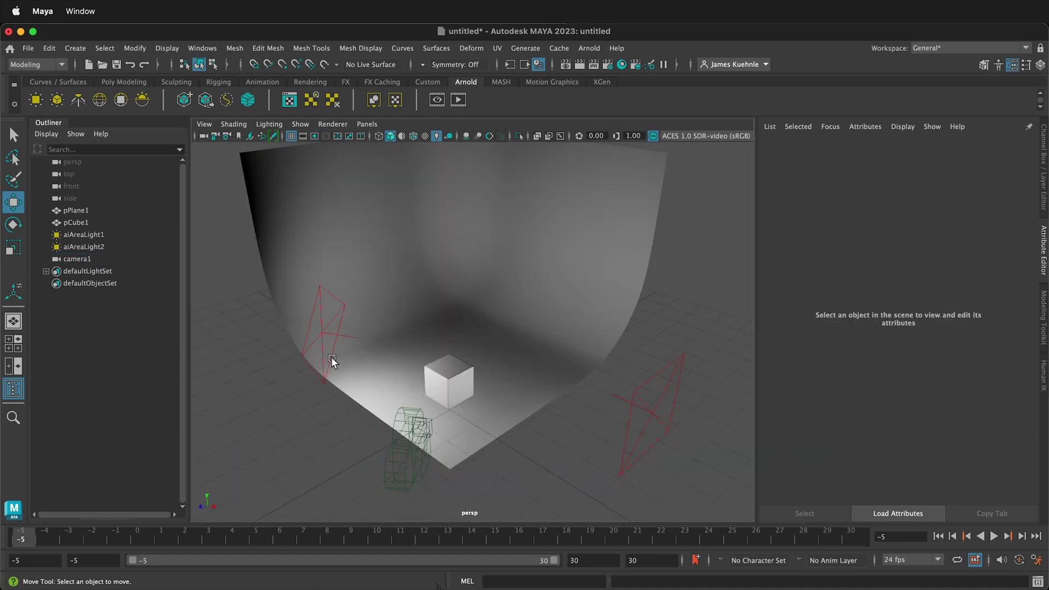
click(417, 431)
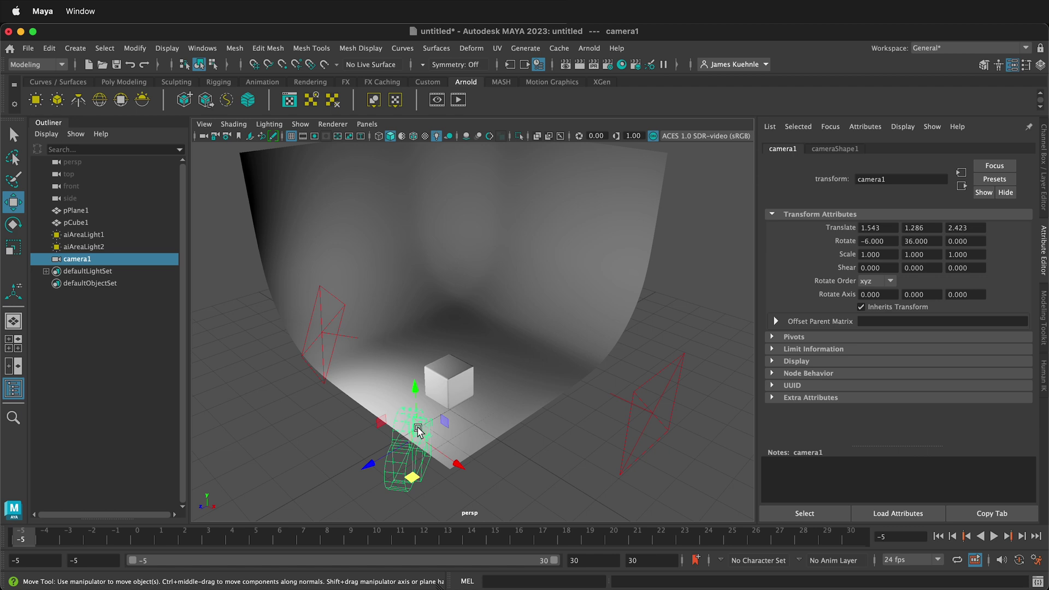
Step: Look through camera1 and lock it, then return to persp and confirm camera1 stays fixed
right_click(203, 136)
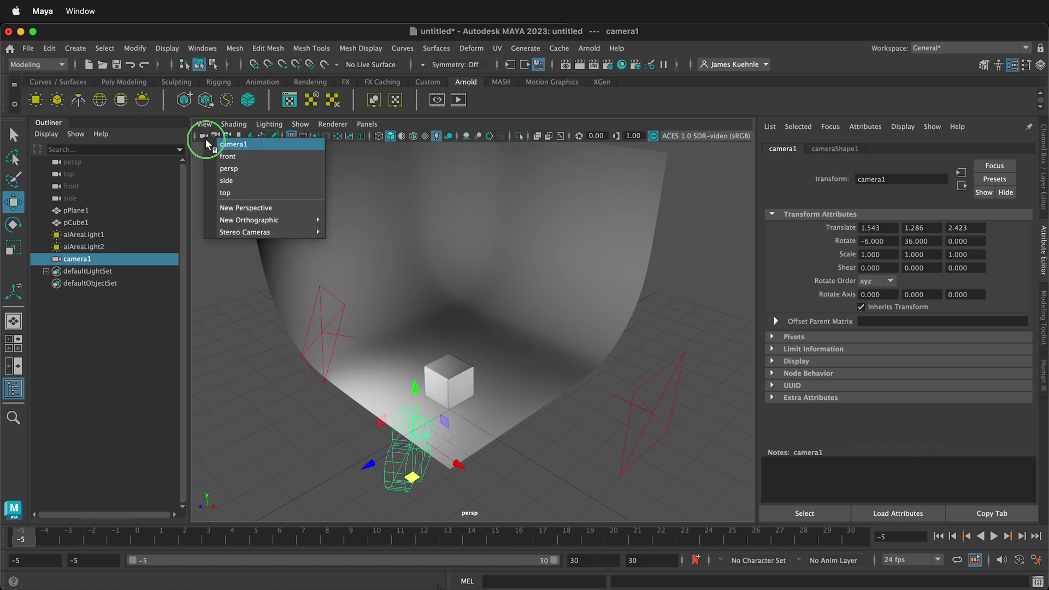
click(221, 144)
click(215, 136)
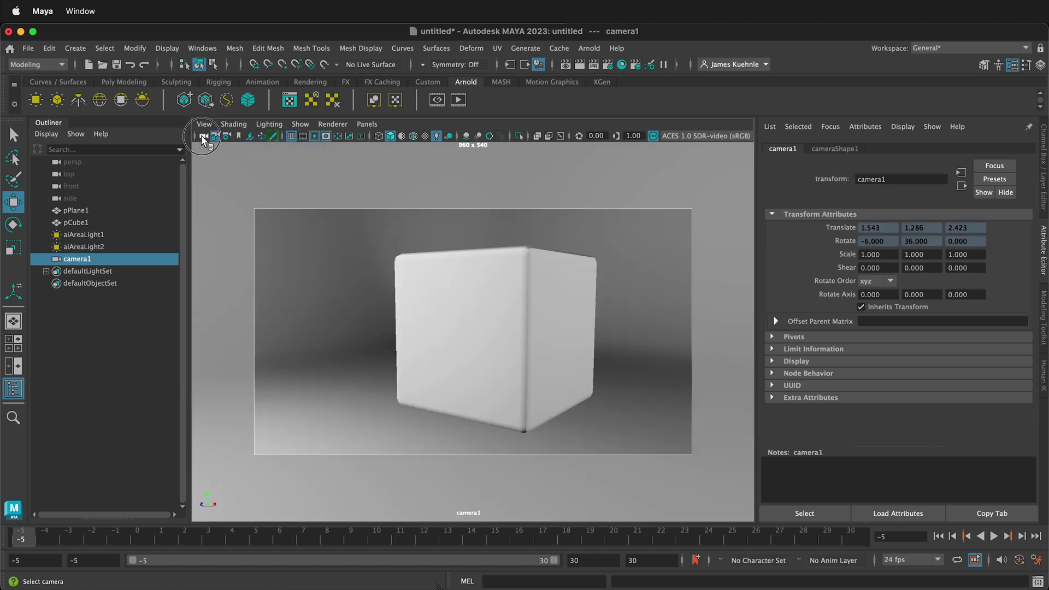
right_click(203, 137)
click(221, 167)
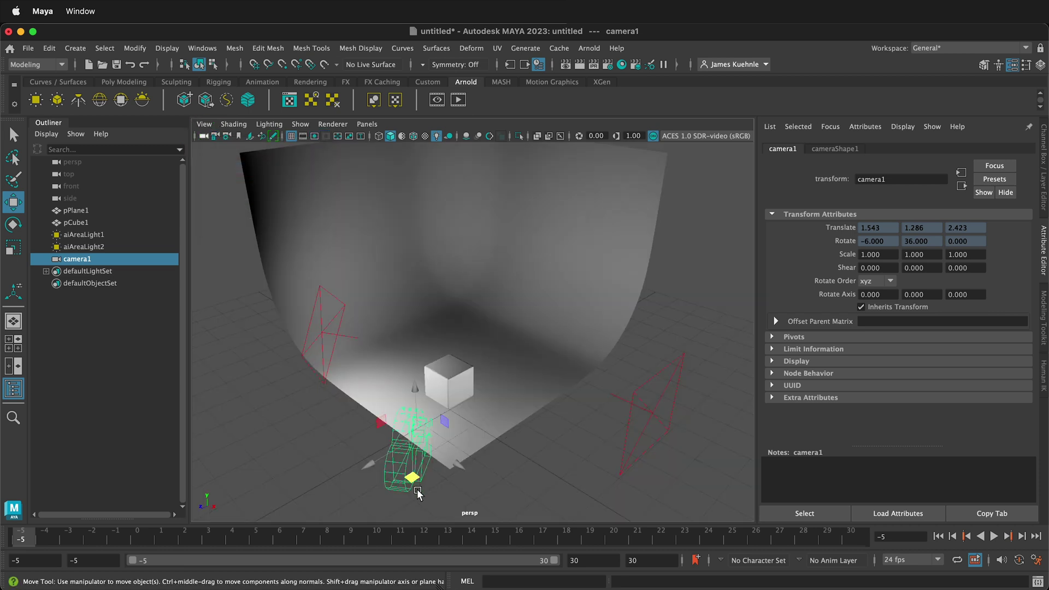
click(408, 476)
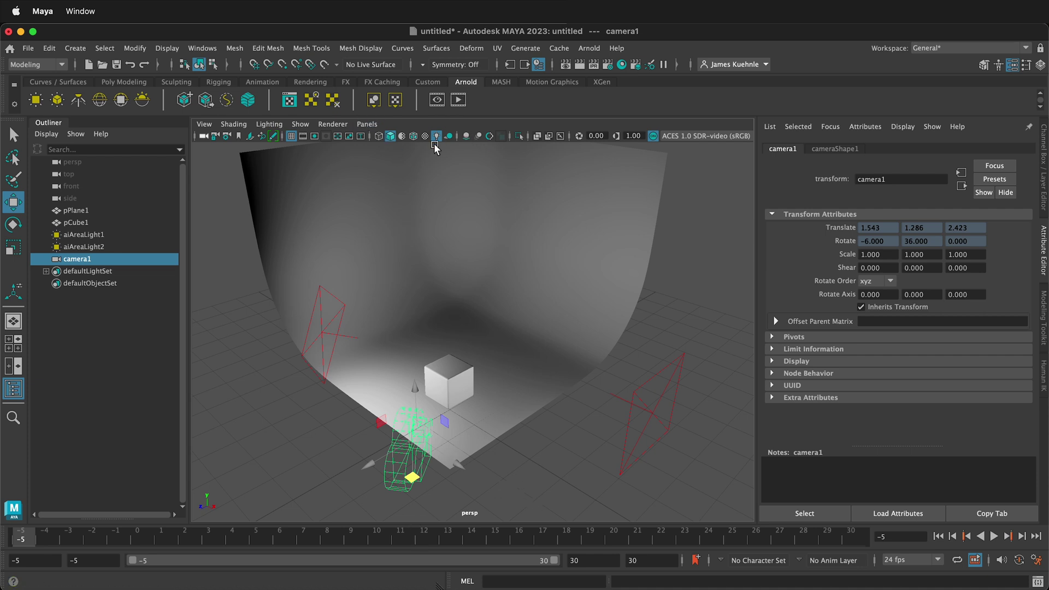
Step: Render a 960 x 540 Arnold test through camera1 in Render View, then close the window
click(566, 64)
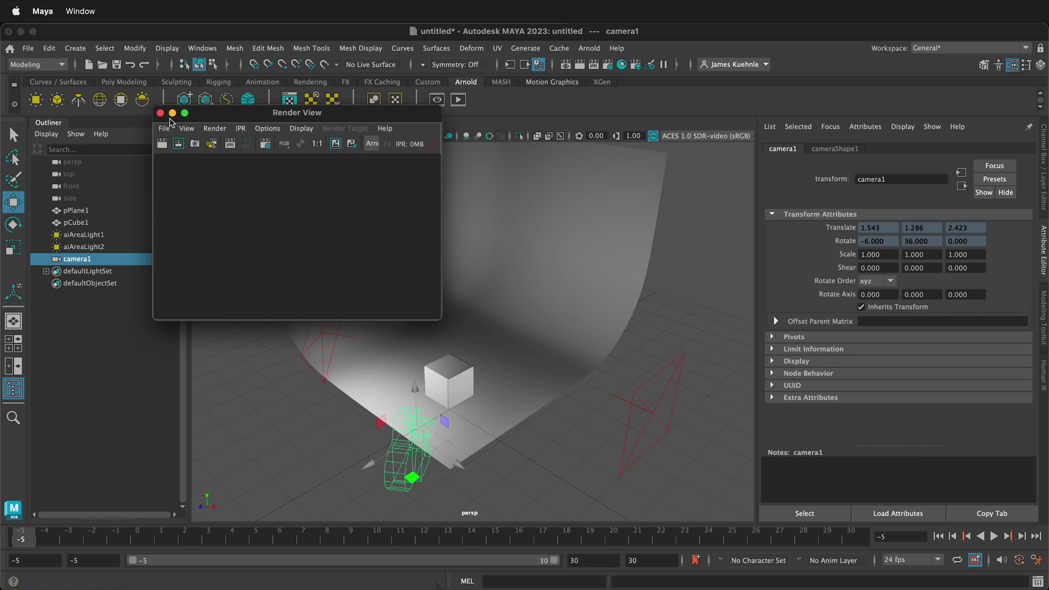
click(164, 129)
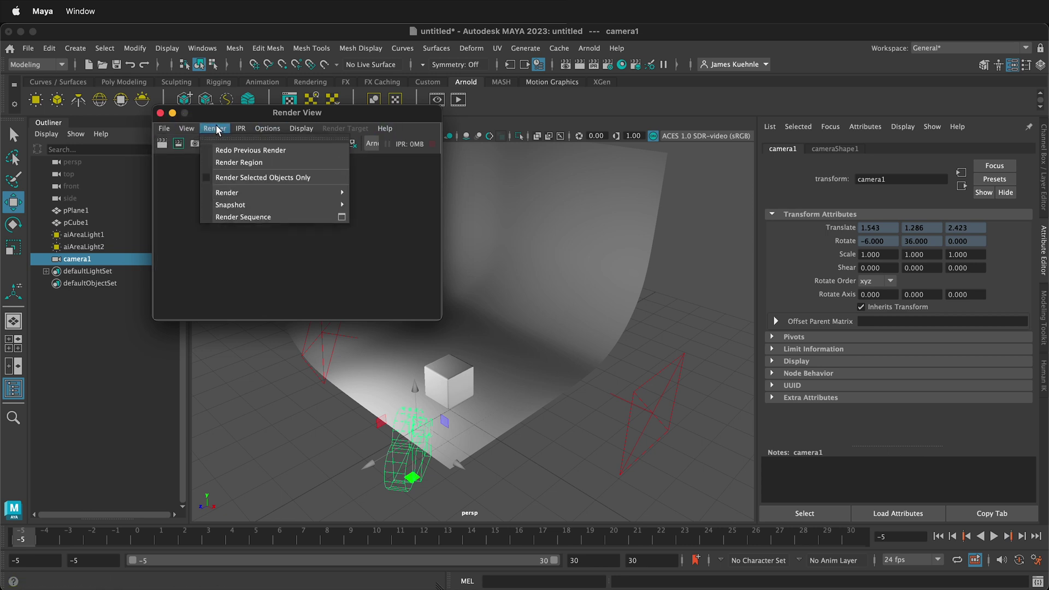
mouse_move(251, 194)
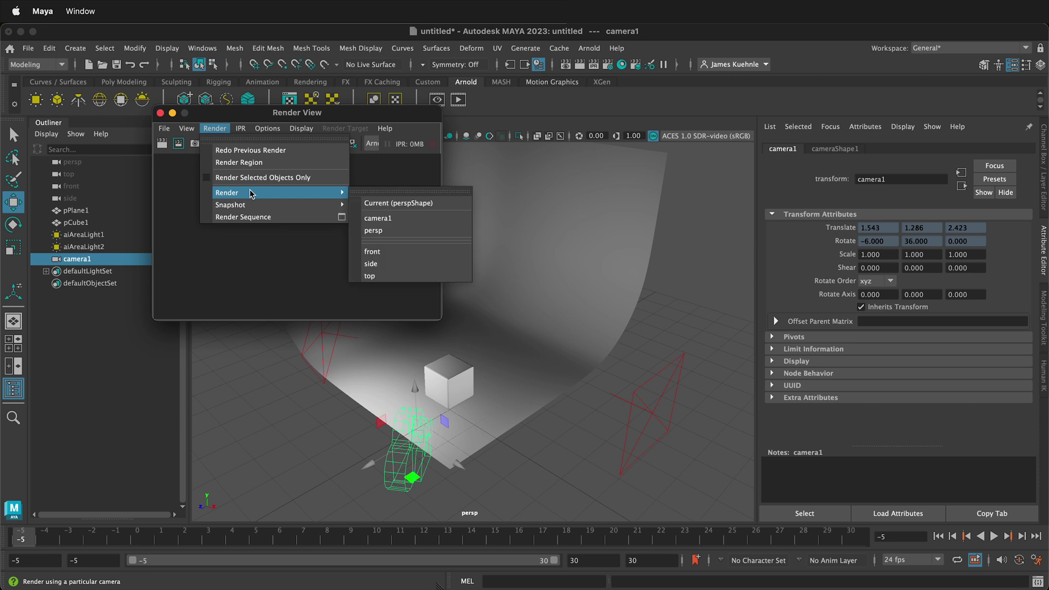
click(386, 219)
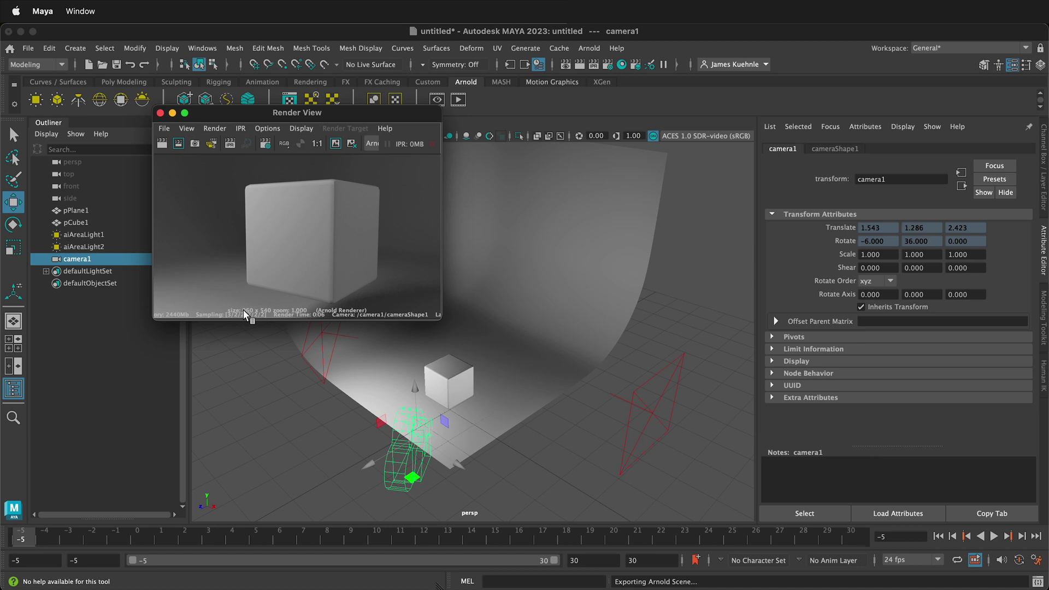
click(160, 113)
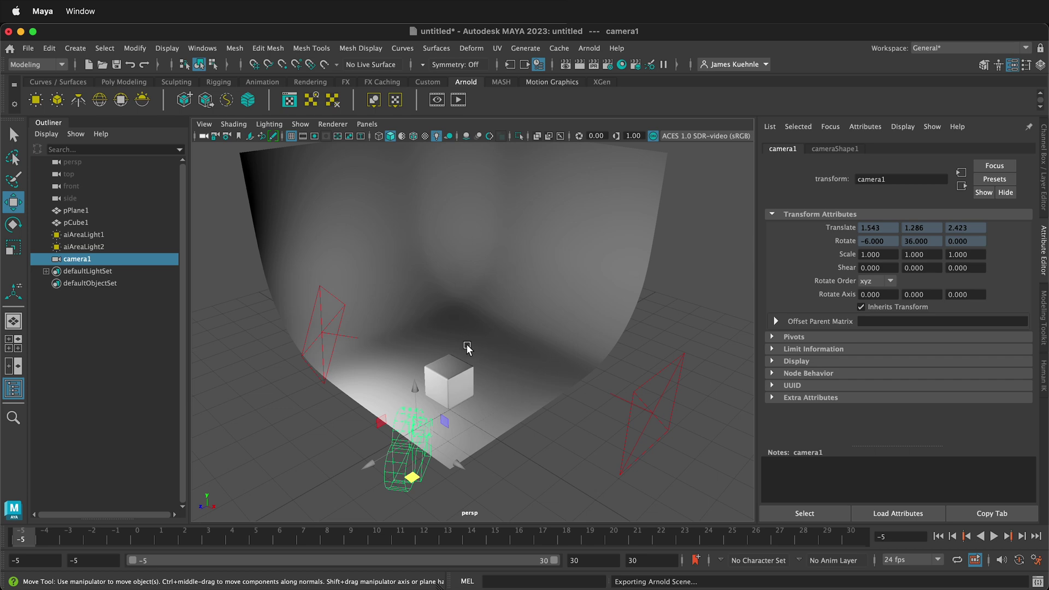
Step: Assign a new aiStandardSurface to pPlane1 and raise its Specular Roughness from 0.200 to 0.986
click(496, 306)
right_click(497, 276)
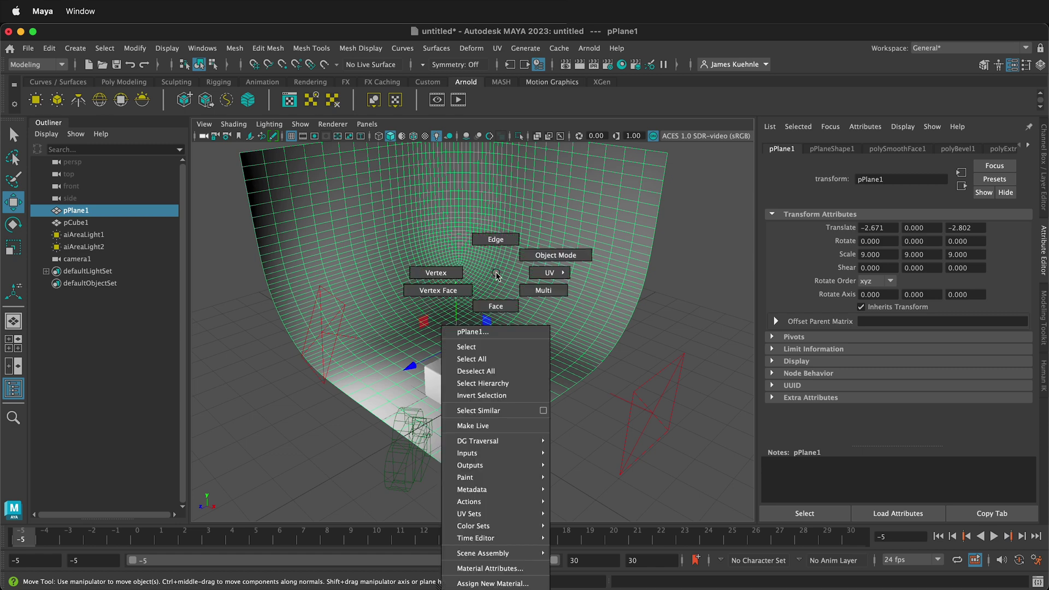
right_drag(497, 276, 496, 588)
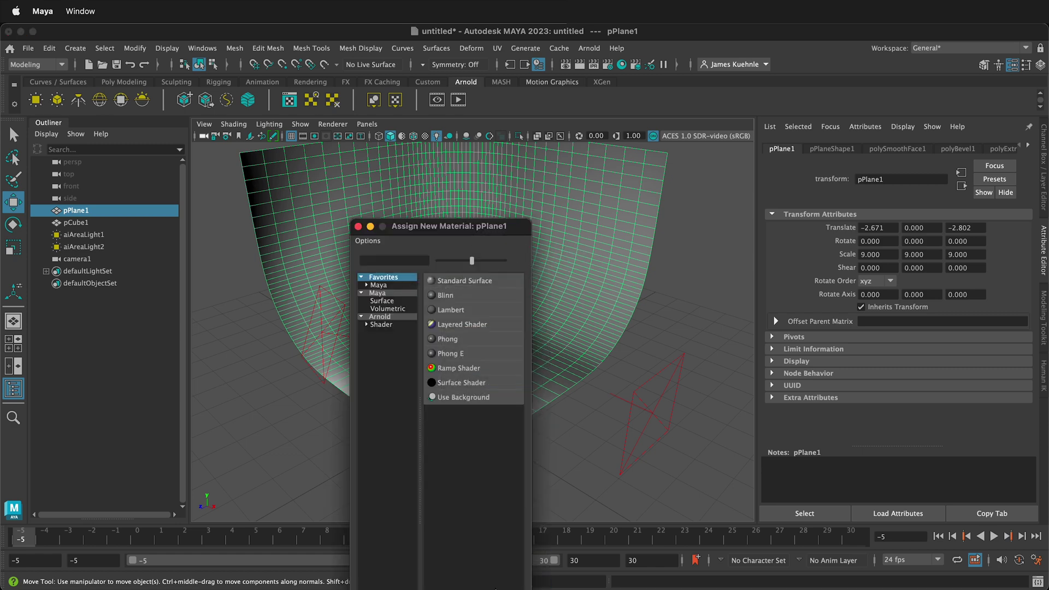
drag(420, 230, 477, 55)
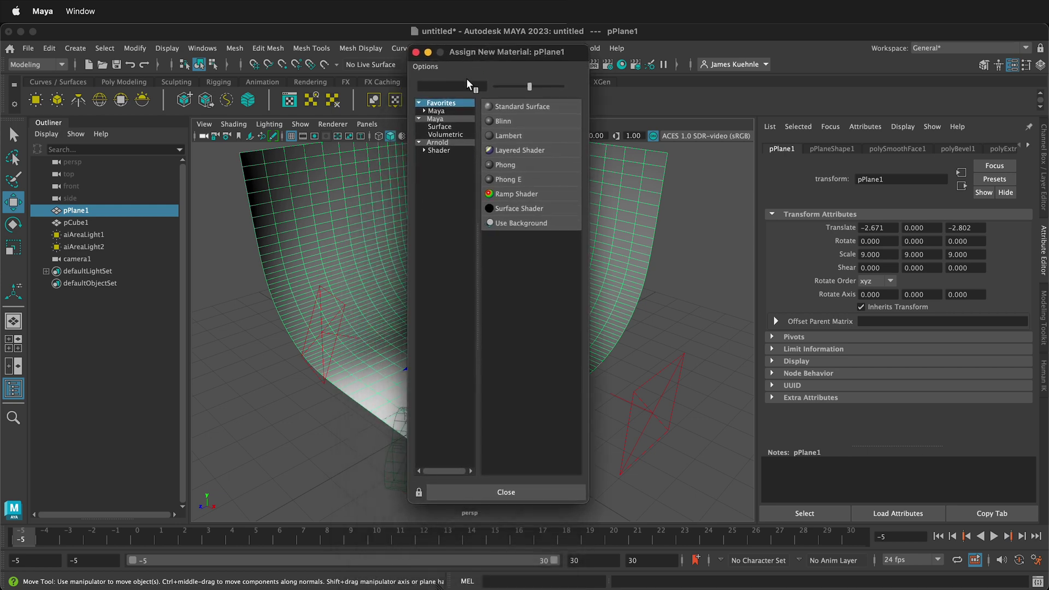
click(439, 150)
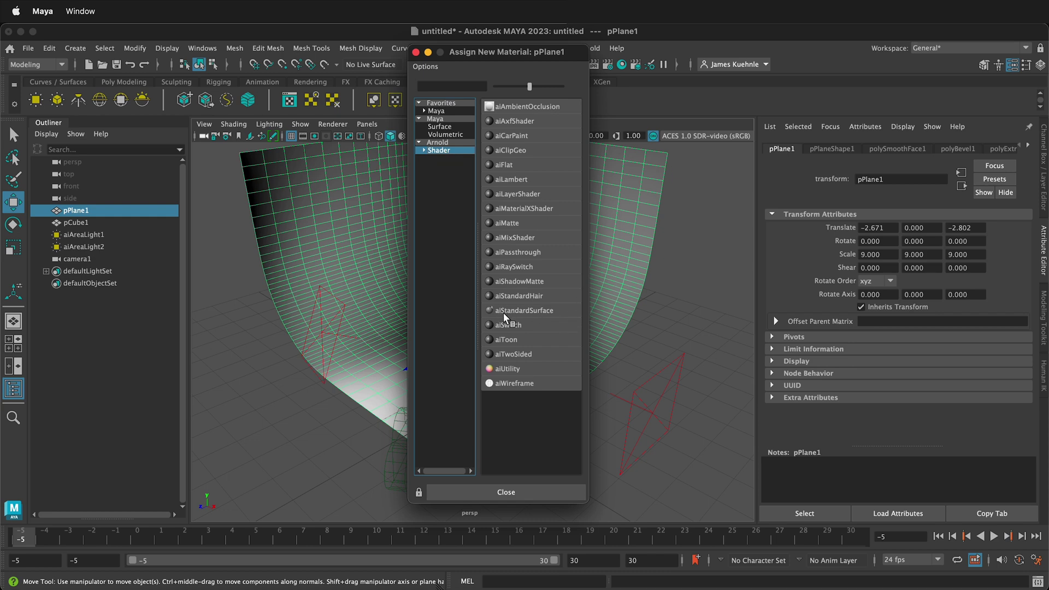
click(553, 311)
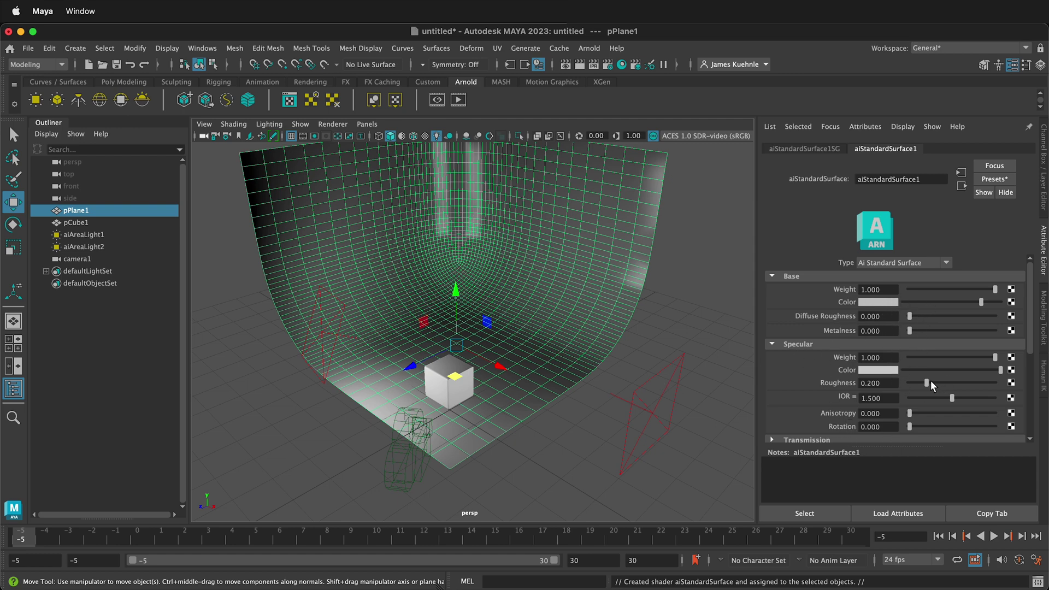
drag(927, 383, 993, 386)
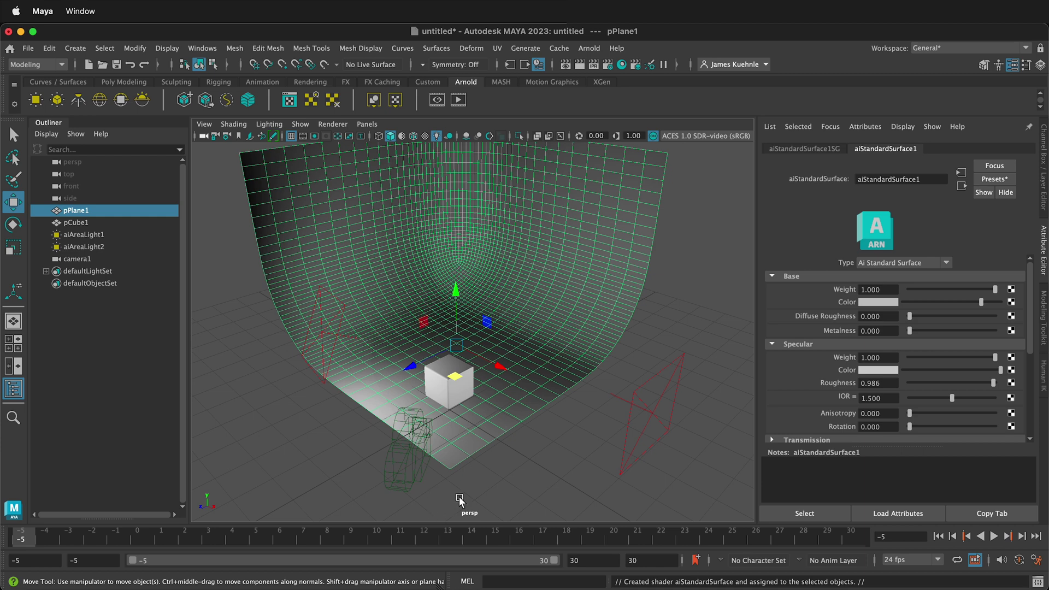
Step: Assign a new aiStandardSurface material, aiStandardSurface2, to the cube
click(466, 395)
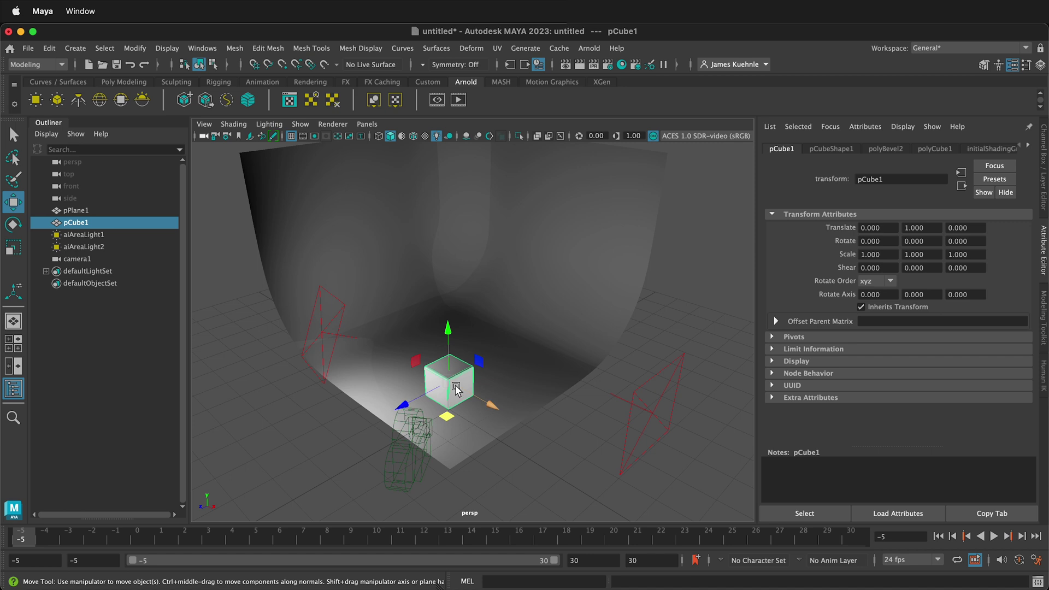
right_drag(456, 389, 448, 587)
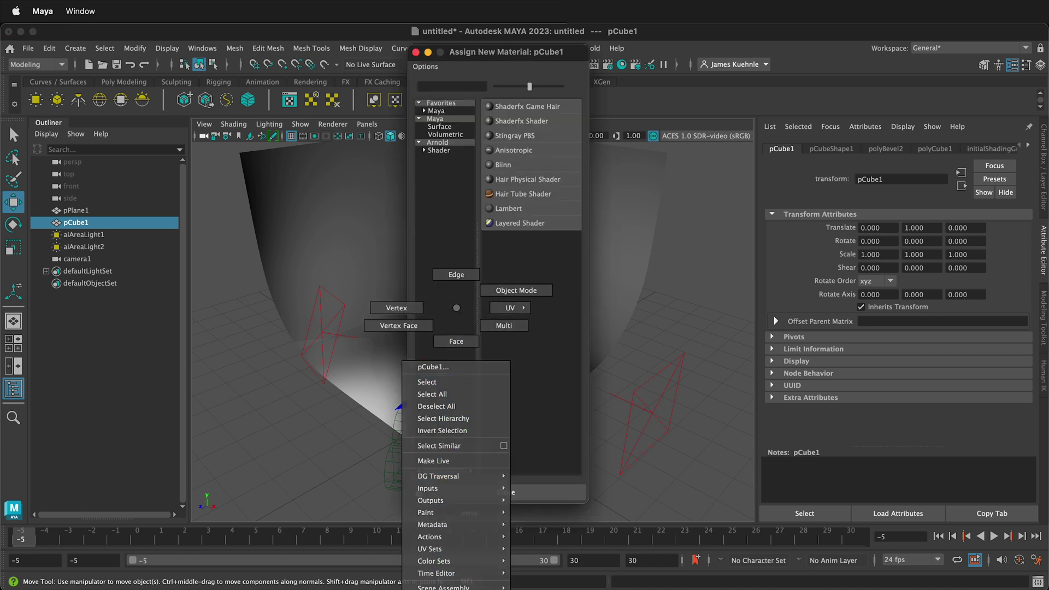
click(438, 151)
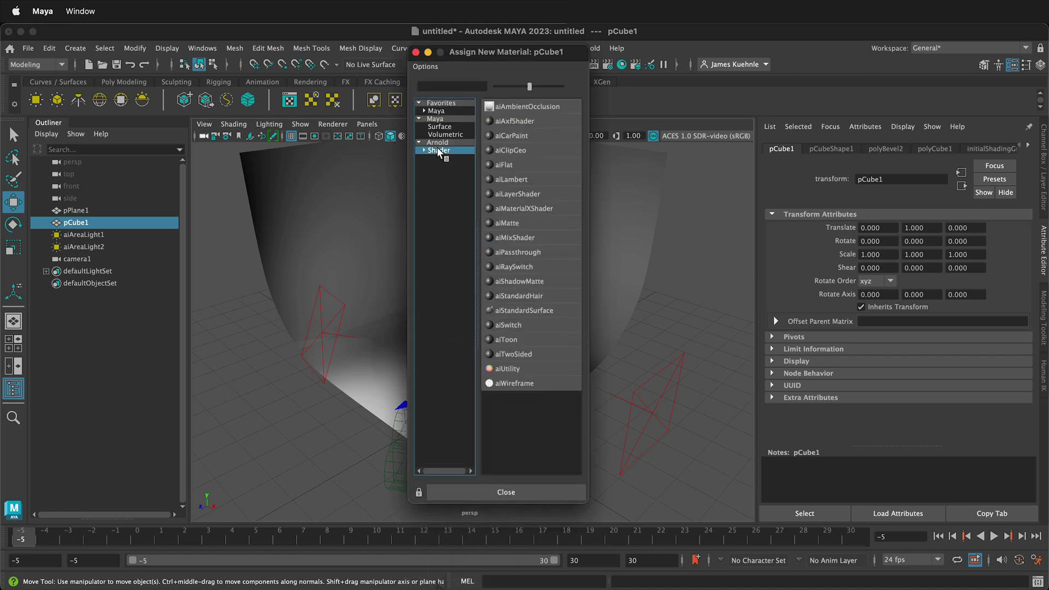
click(519, 310)
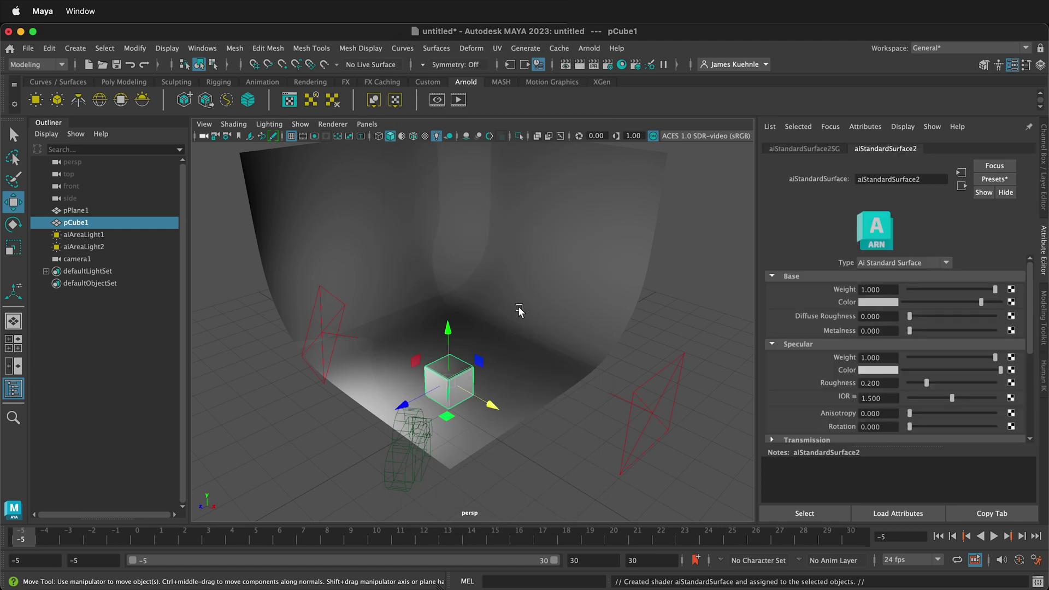
Step: Apply the Gold preset for gold colour and Metalness 1.000, then turn off Use All Lights
click(1004, 179)
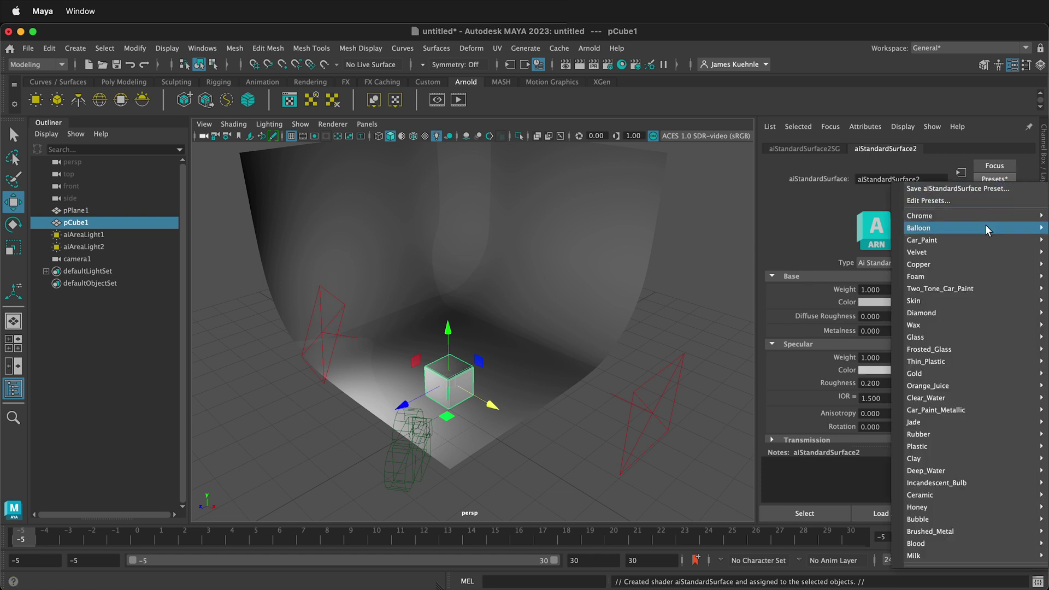
mouse_move(956, 349)
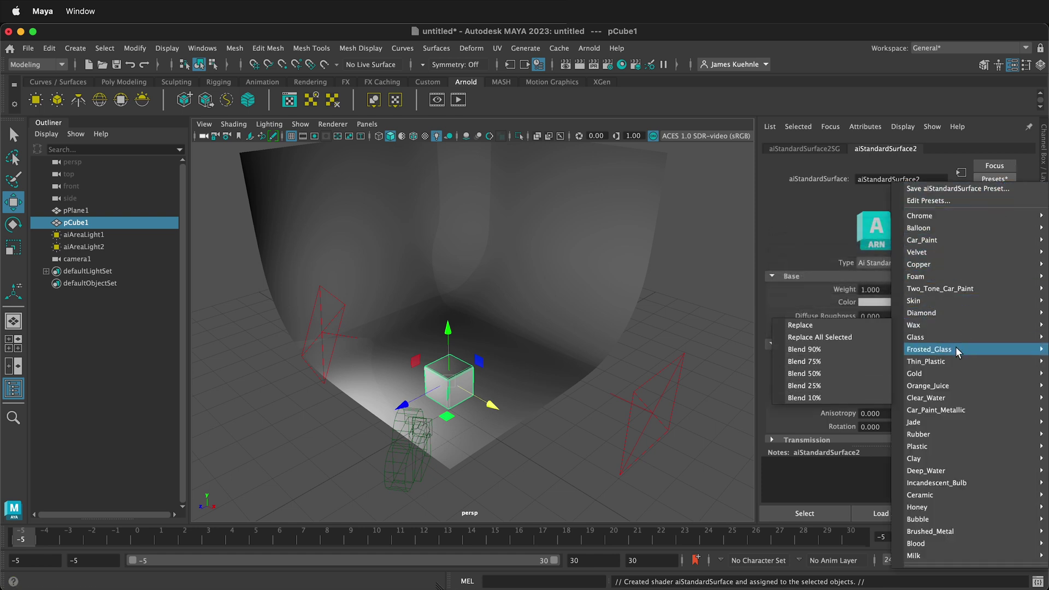
mouse_move(923, 378)
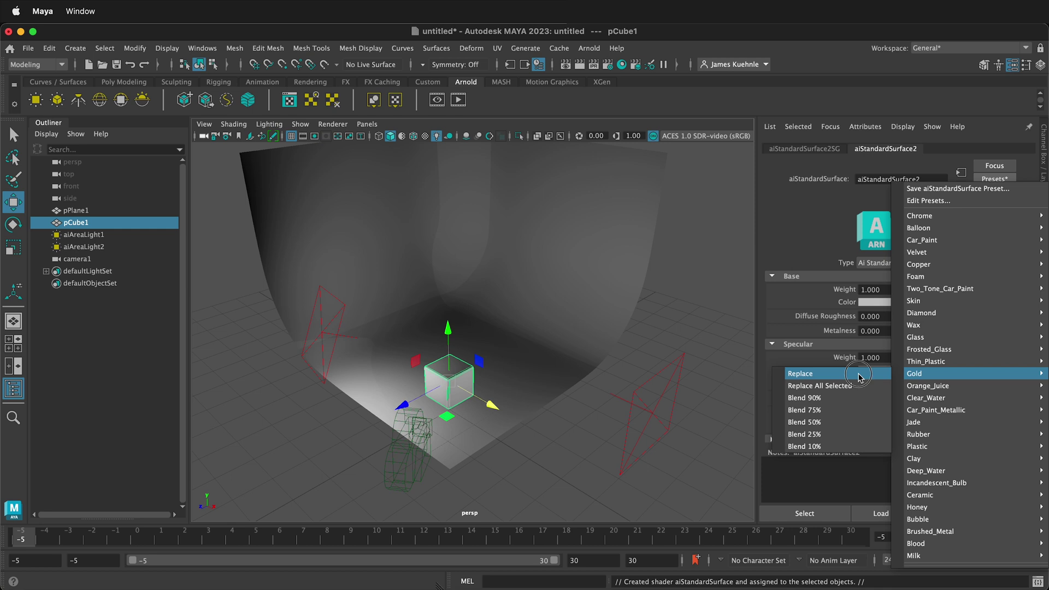
click(859, 373)
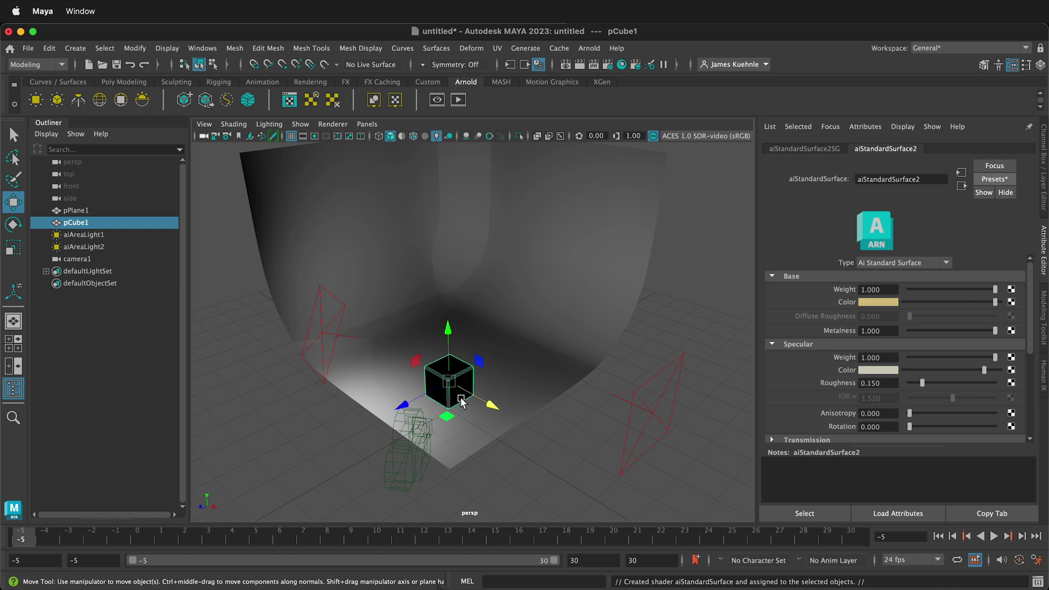
scroll(461, 399, up, 3)
scroll(435, 378, down, 1)
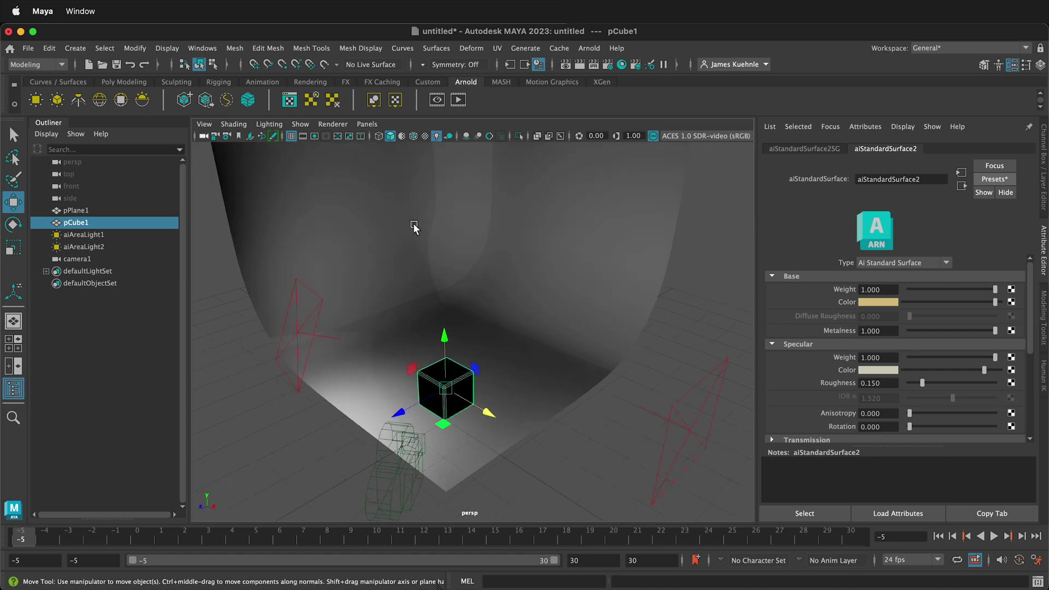
click(436, 135)
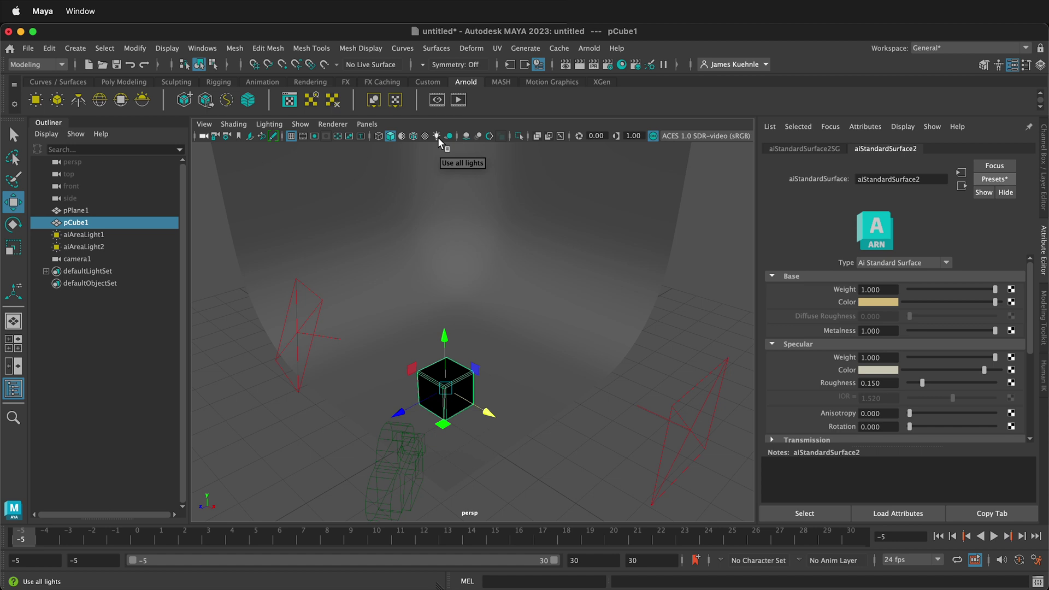
Step: Open Arnold RenderView, move it to the upper right, and start the interactive render
click(588, 48)
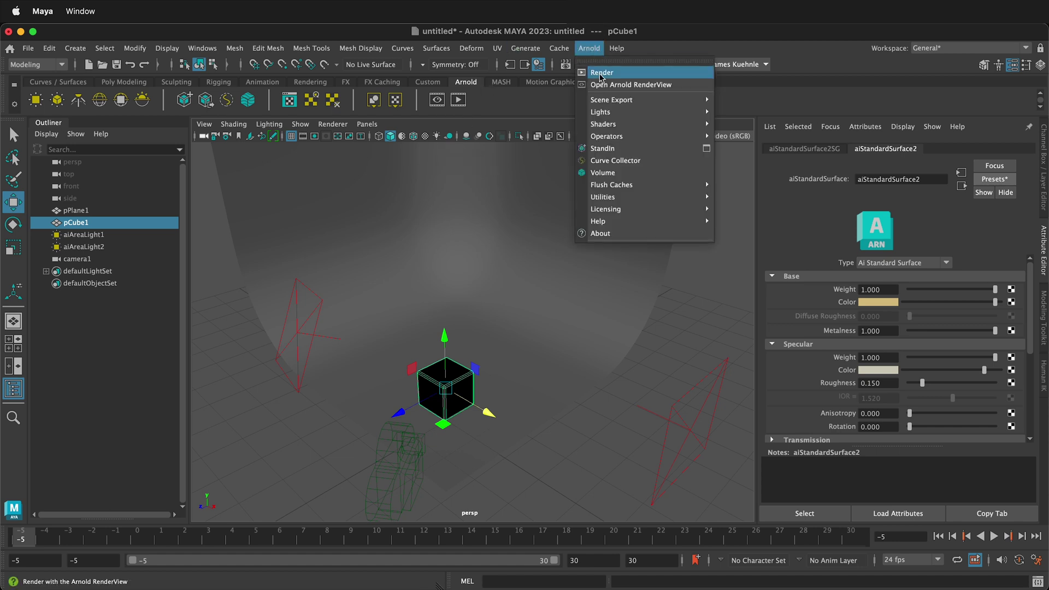
click(666, 89)
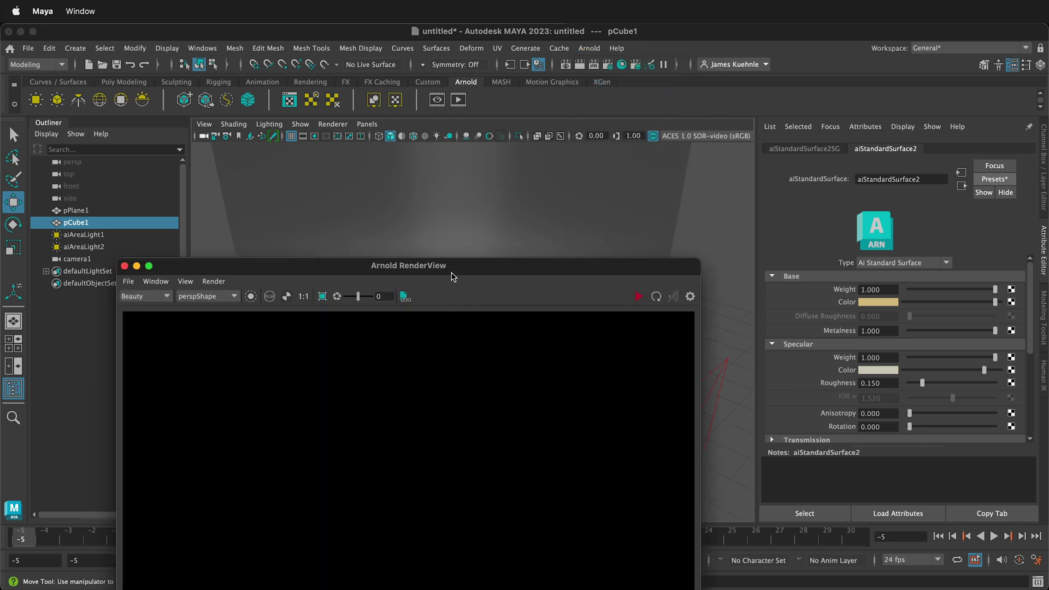
drag(451, 276, 802, 68)
click(990, 89)
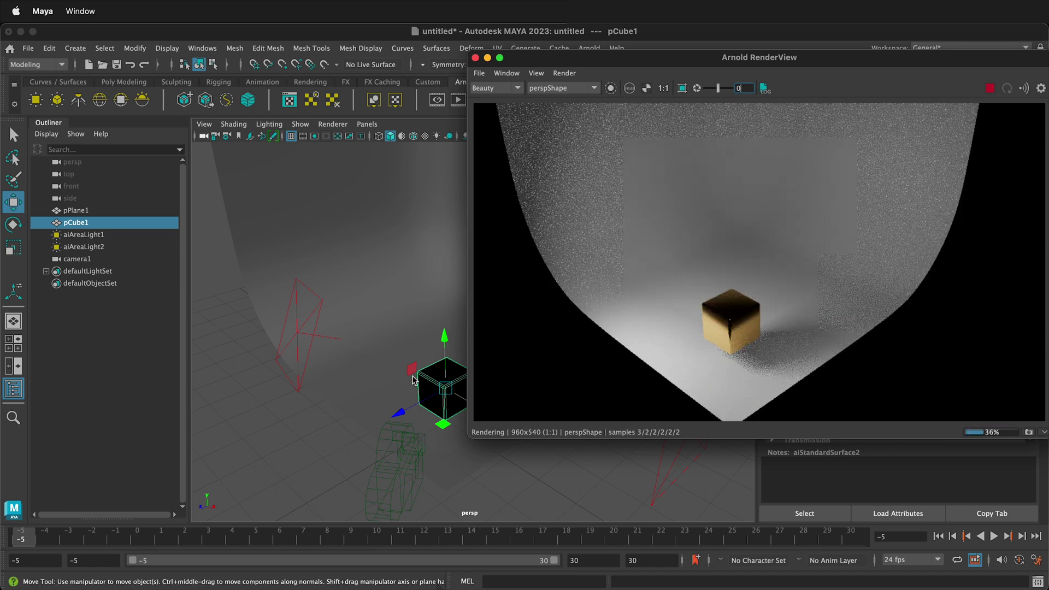
Step: Adjust aiAreaLight1's height, then raise pCube1 slightly along Y
mouse_move(386, 370)
alt+mouse_down()
mouse_move(400, 376)
mouse_move(409, 365)
mouse_move(403, 345)
mouse_move(340, 374)
mouse_move(368, 379)
alt+mouse_up()
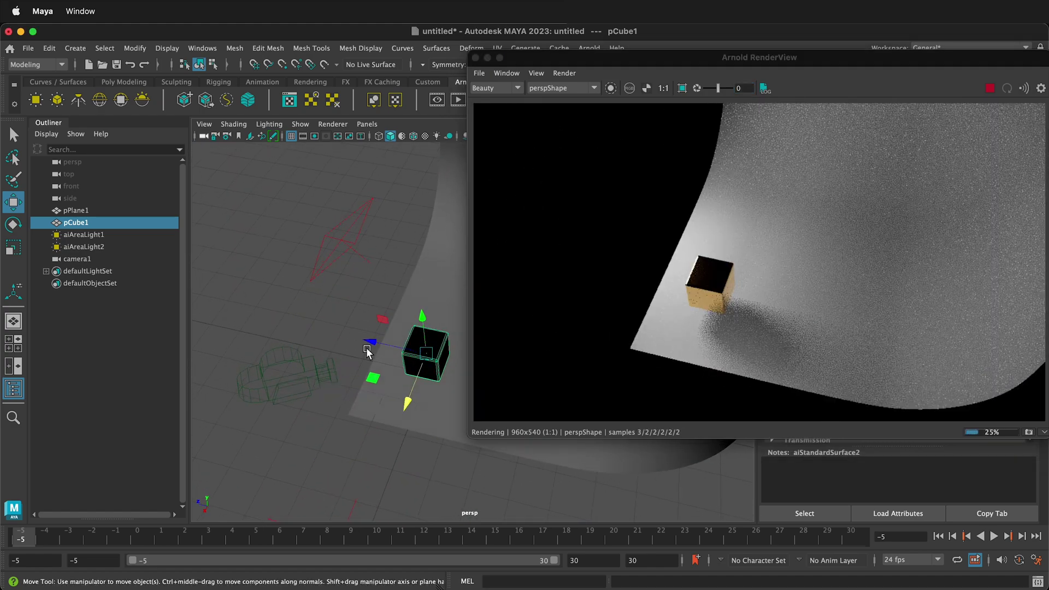
alt+drag(408, 409, 414, 414)
click(330, 276)
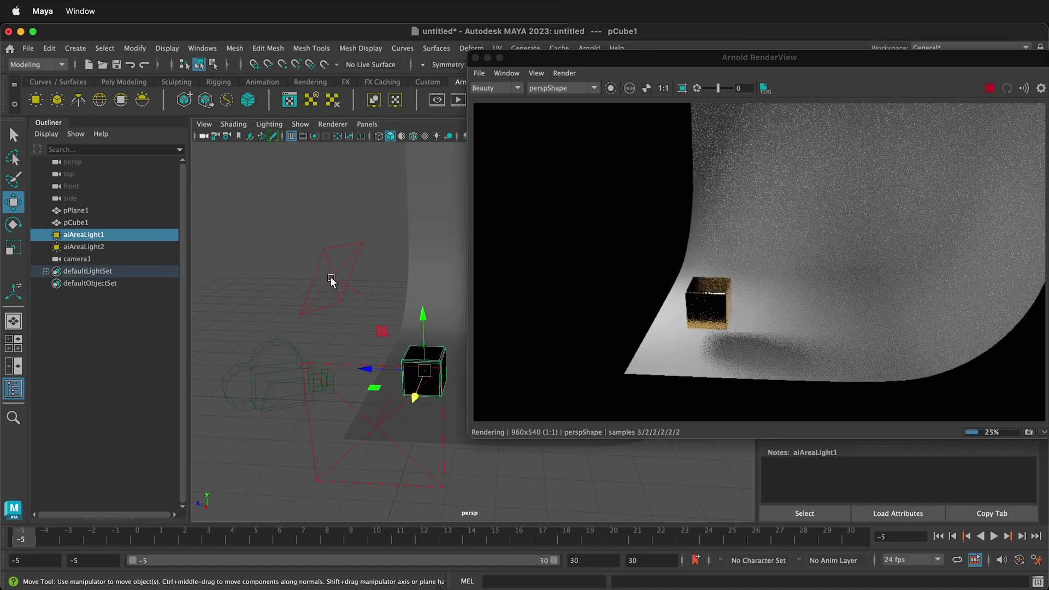
mouse_move(328, 219)
mouse_down()
mouse_move(326, 138)
mouse_move(332, 269)
mouse_move(326, 206)
mouse_up()
alt+drag(375, 393, 365, 325)
click(440, 383)
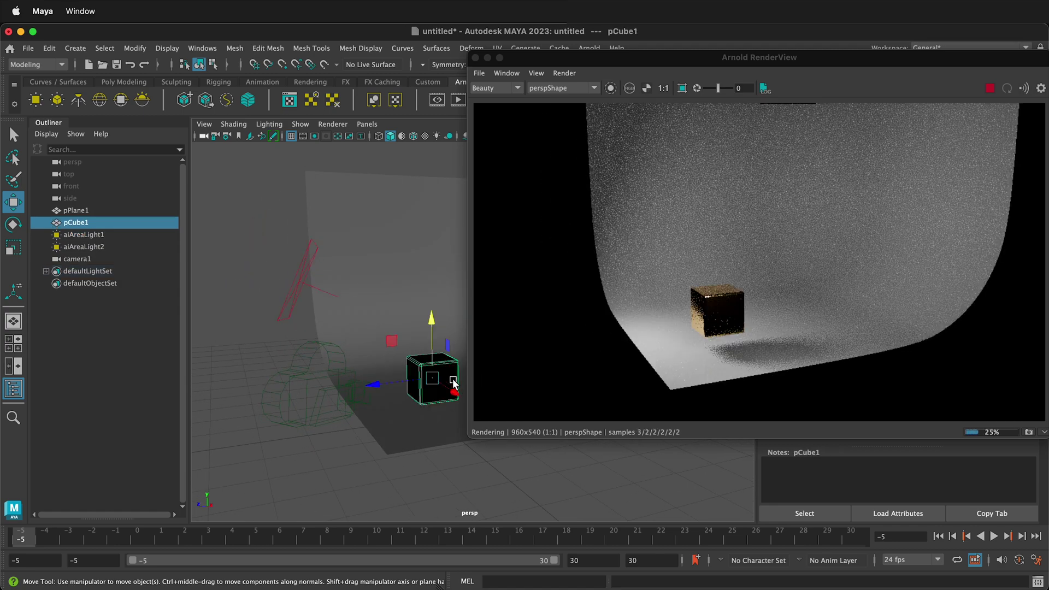
drag(429, 331, 429, 348)
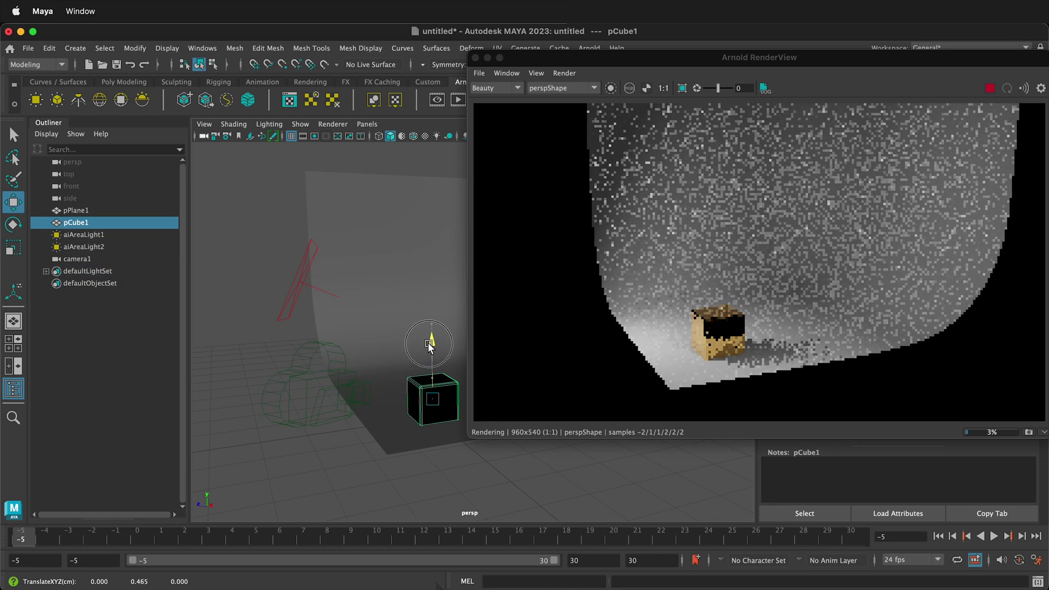
drag(405, 390, 432, 394)
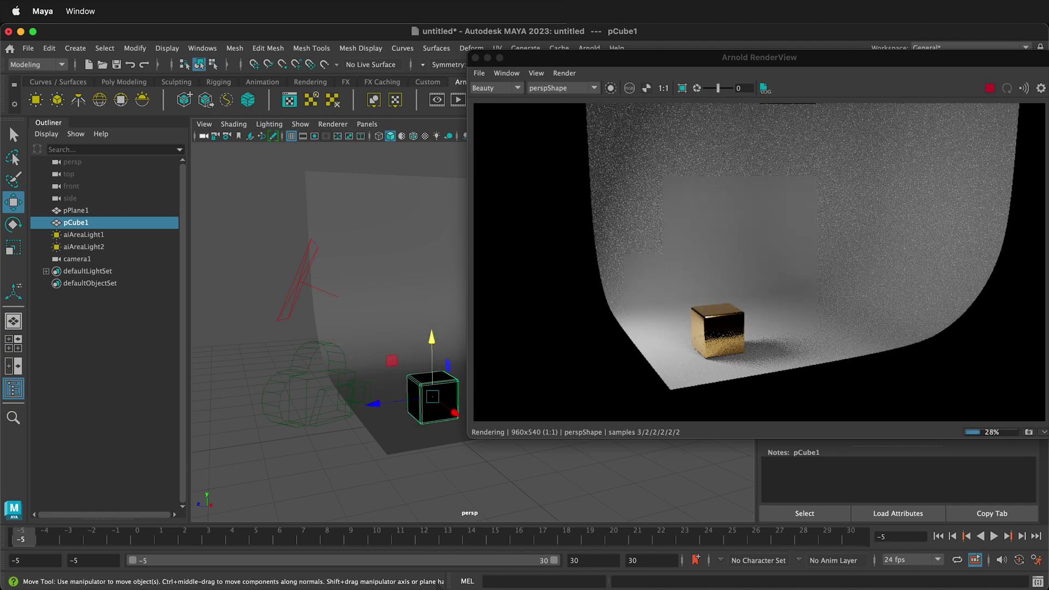
Step: Switch the Arnold RenderView camera from perspShape to cameraShape1 and deselect the cube
click(585, 91)
click(587, 88)
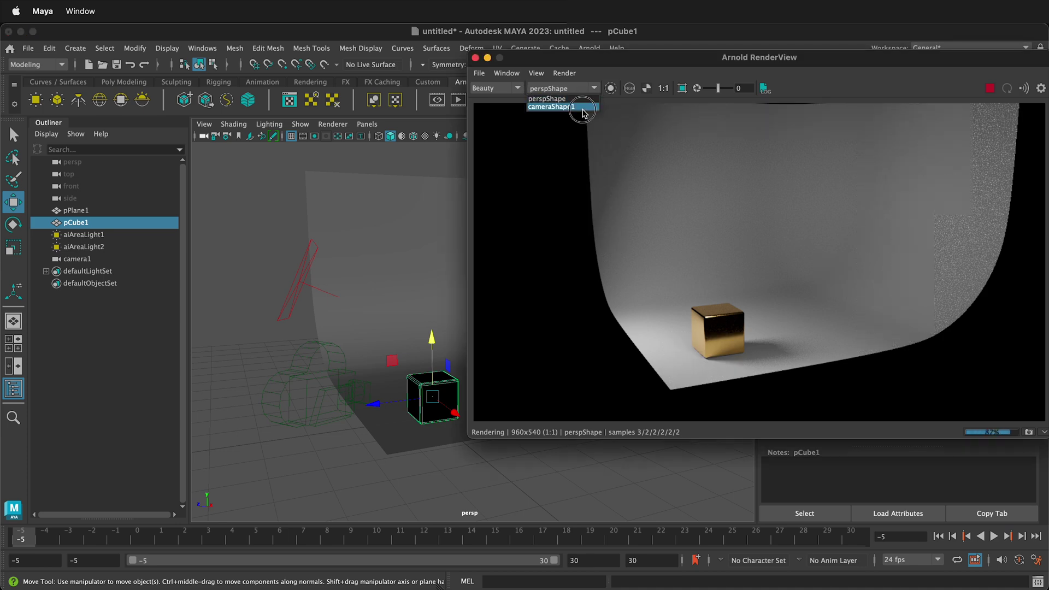
click(582, 107)
scroll(785, 279, down, 3)
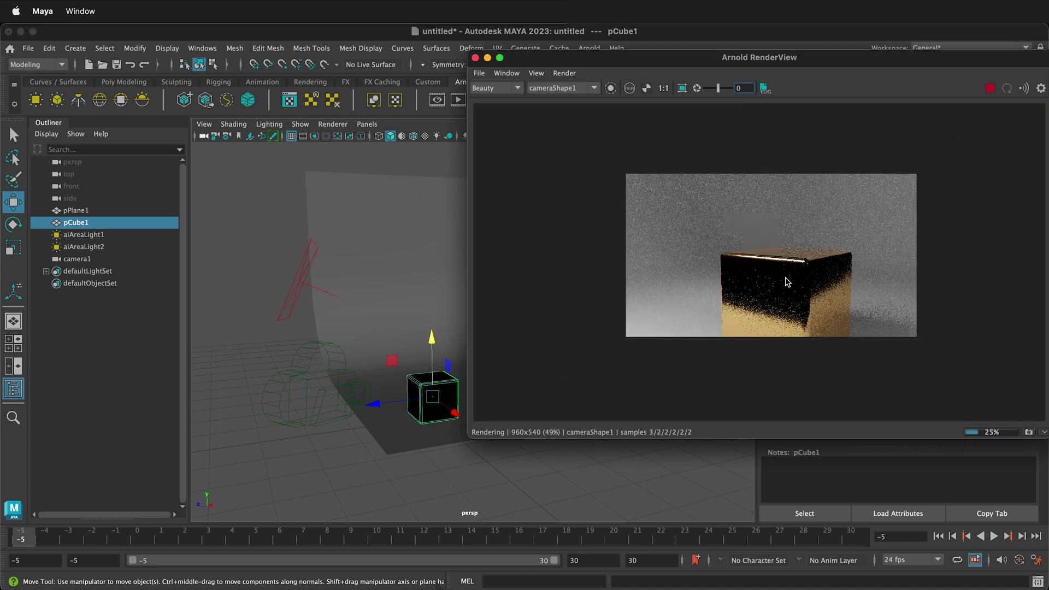
scroll(781, 286, up, 2)
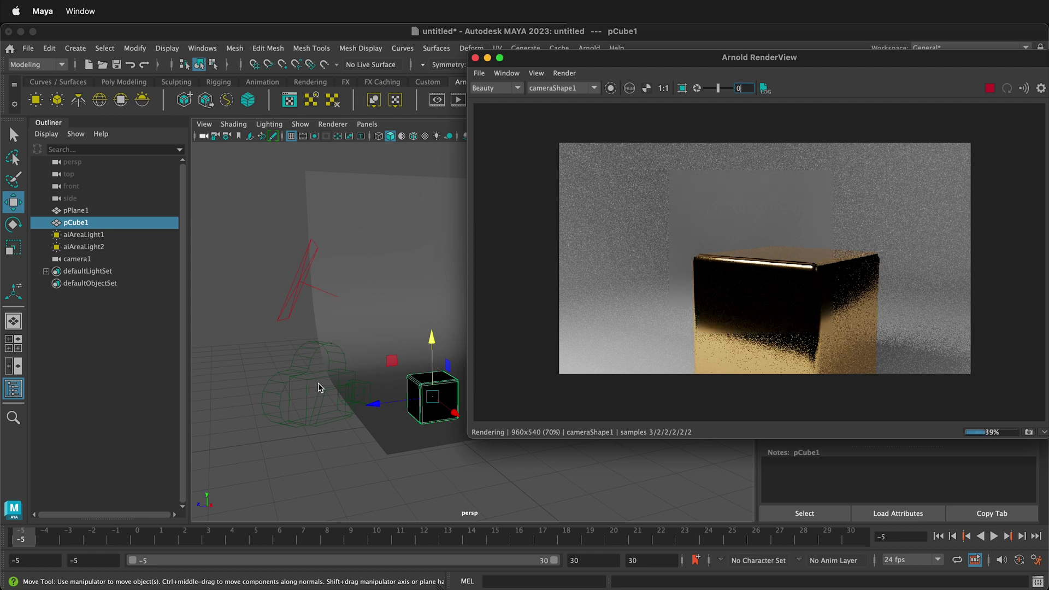
click(303, 398)
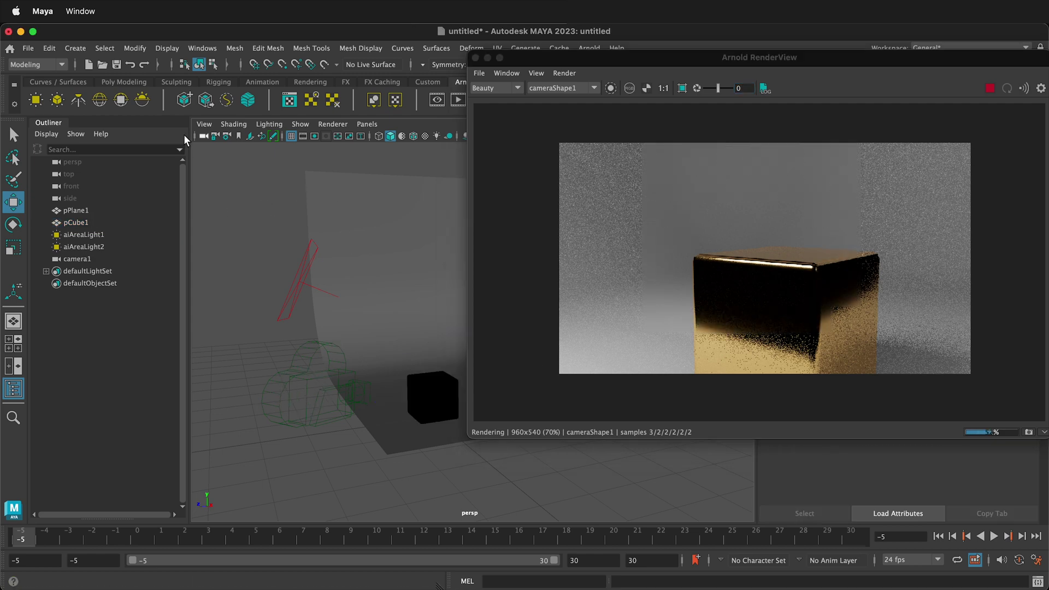
Step: Look through camera1, track it so the gold cube sits nearer centre, and lock it
right_click(202, 135)
click(232, 139)
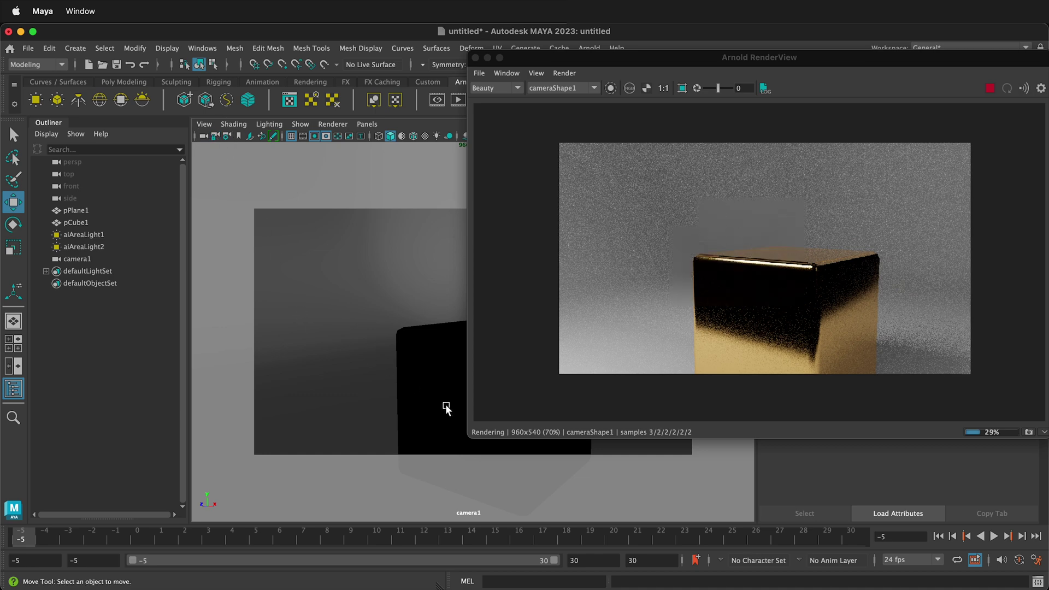
mouse_move(446, 409)
alt+middle_down()
mouse_move(445, 393)
mouse_move(449, 402)
alt+middle_up()
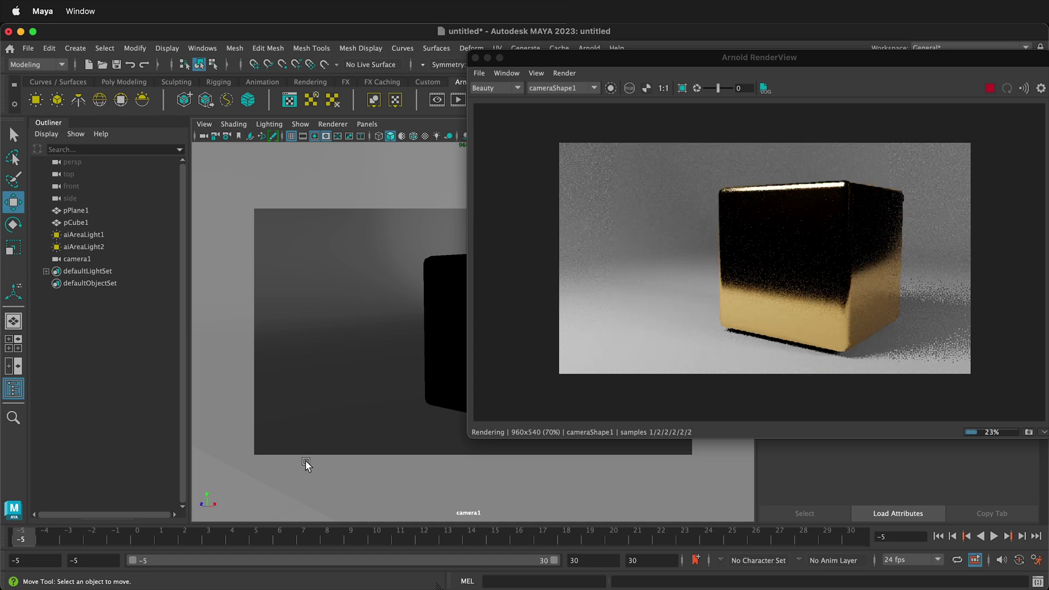
click(215, 136)
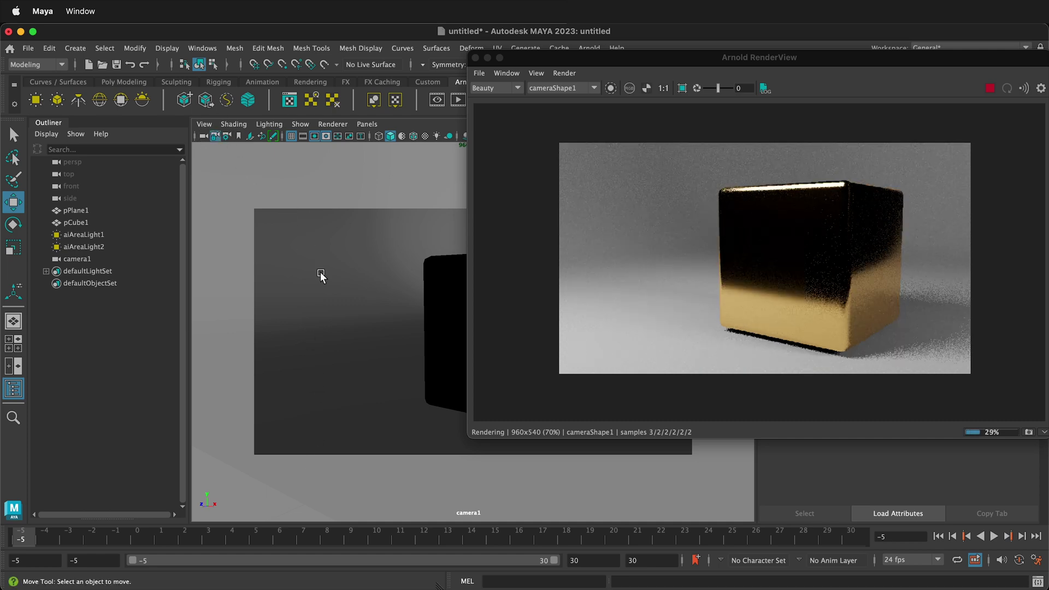
Step: Return the viewport to persp, shrink RenderView, and move aiAreaLight2 to a new position
click(203, 136)
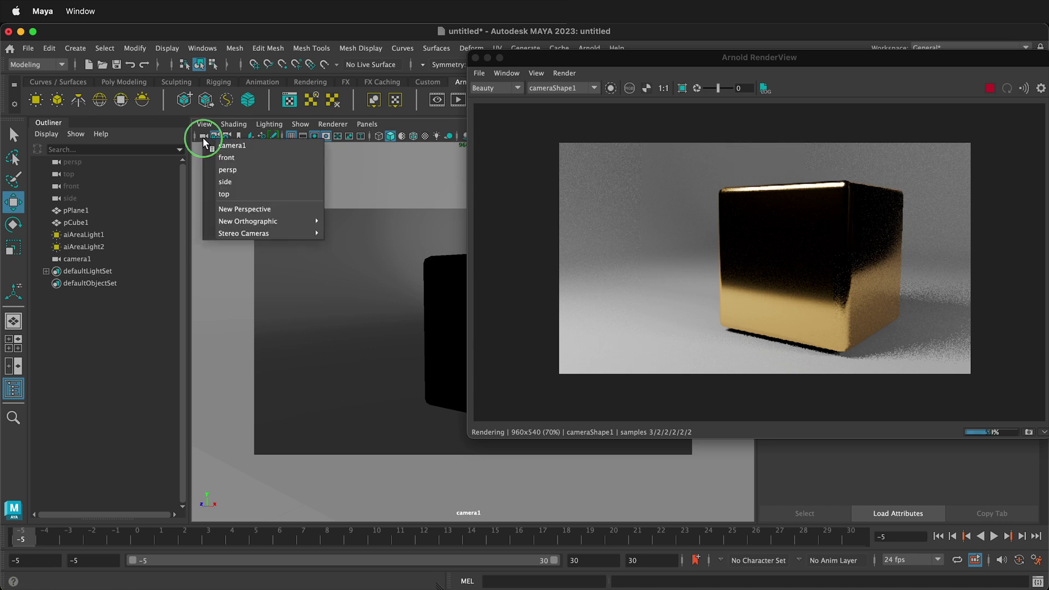
click(224, 169)
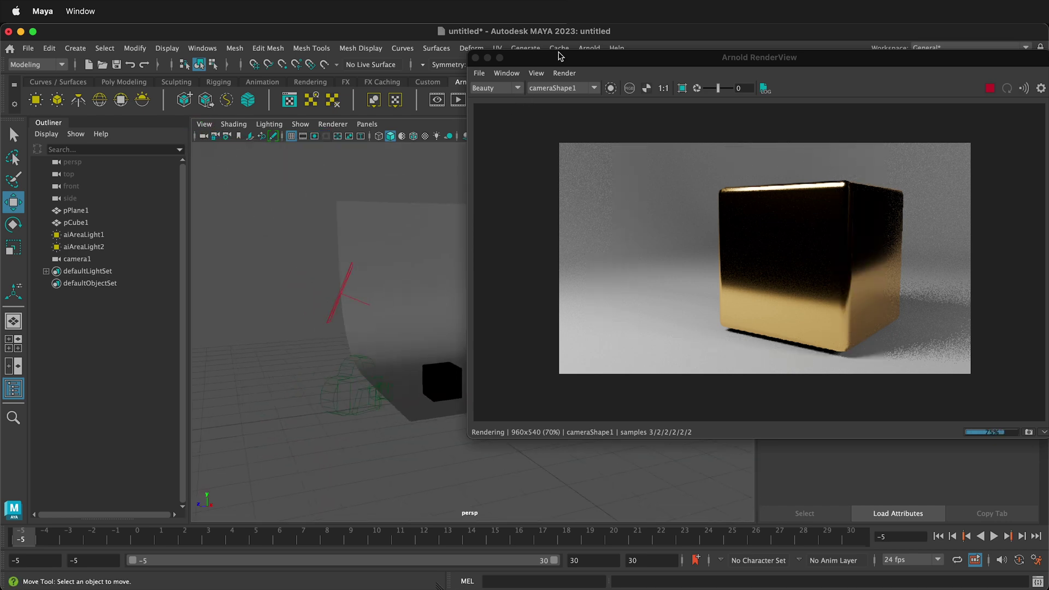
drag(470, 52, 745, 157)
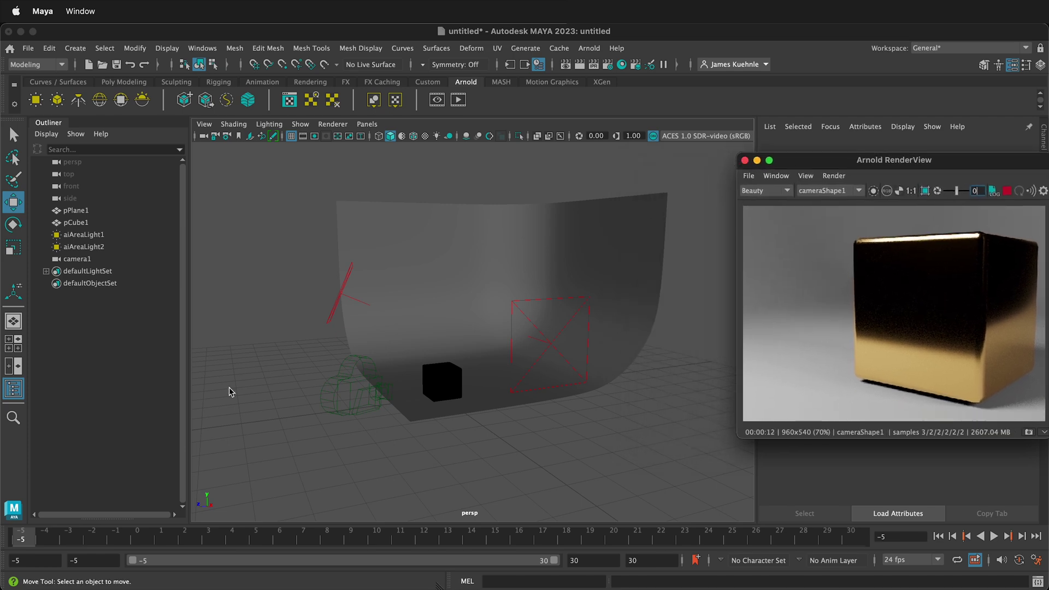
click(568, 341)
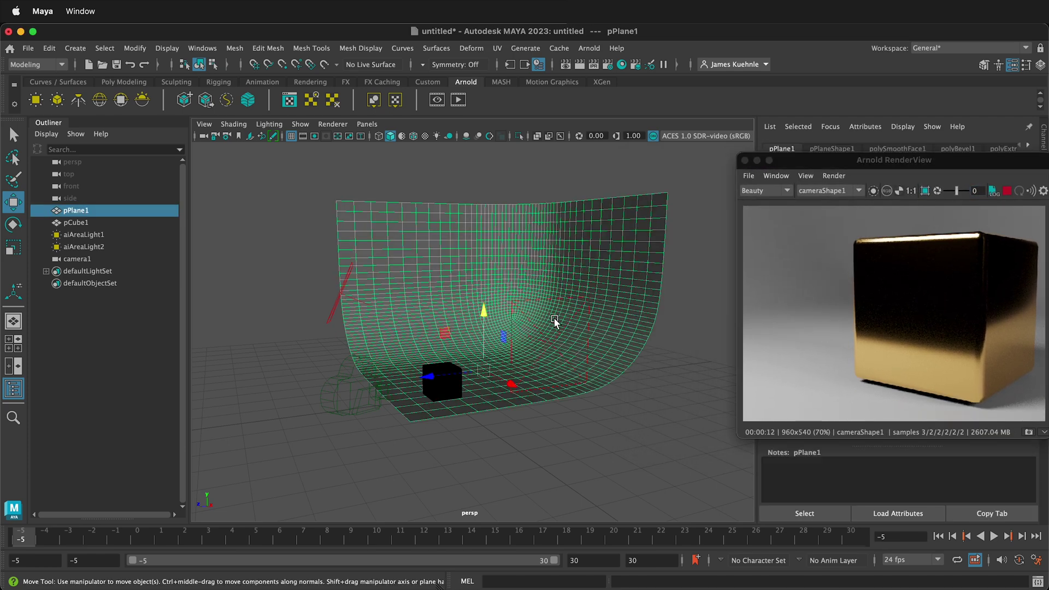
click(550, 343)
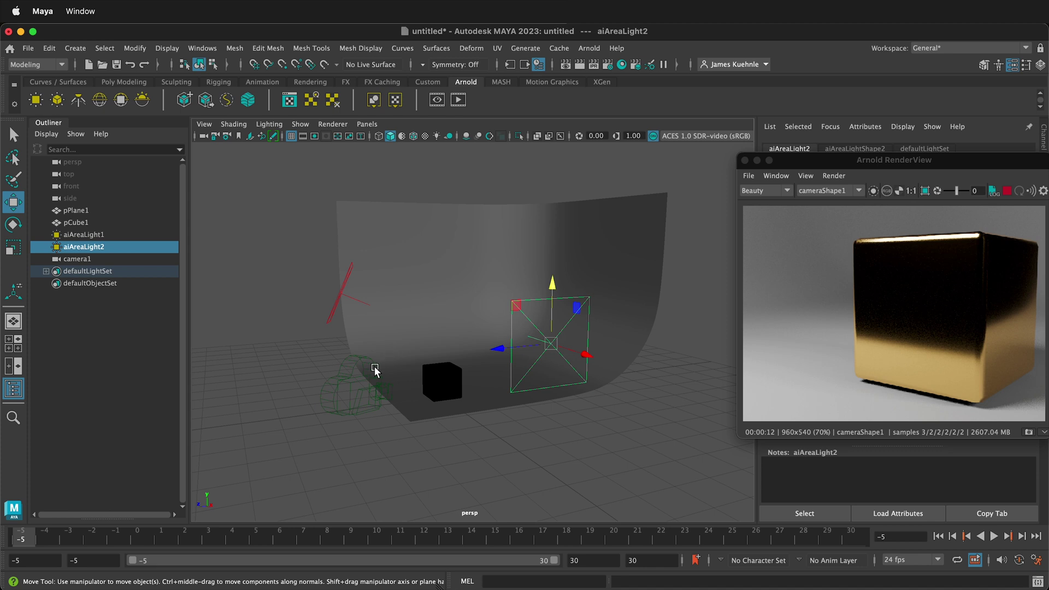
alt+drag(374, 369, 669, 404)
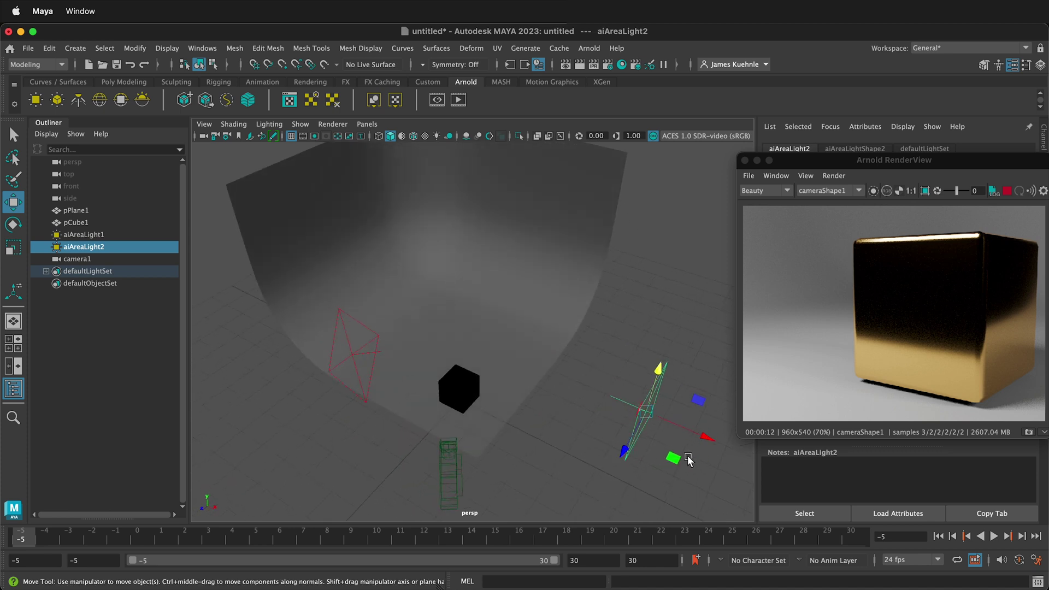
drag(687, 459, 605, 432)
Step: Move aiAreaLight1 down-left to Translate -0.223, 3.336, 4.234 and move the render window aside
click(349, 358)
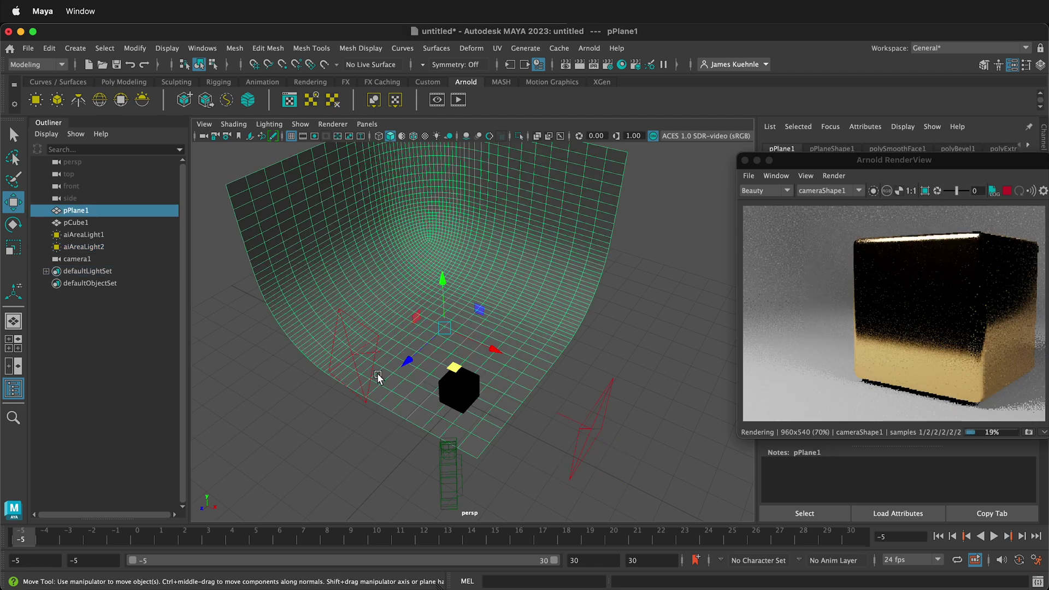
click(351, 359)
drag(355, 398, 352, 454)
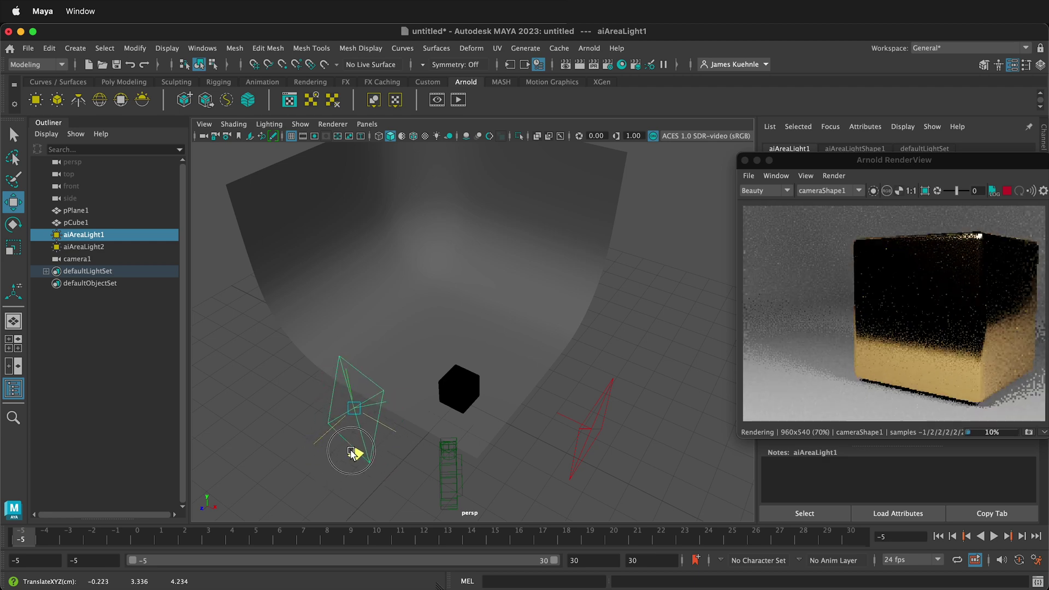
drag(854, 163, 526, 88)
Step: Set aiAreaLight1's Exposure to 7
click(856, 149)
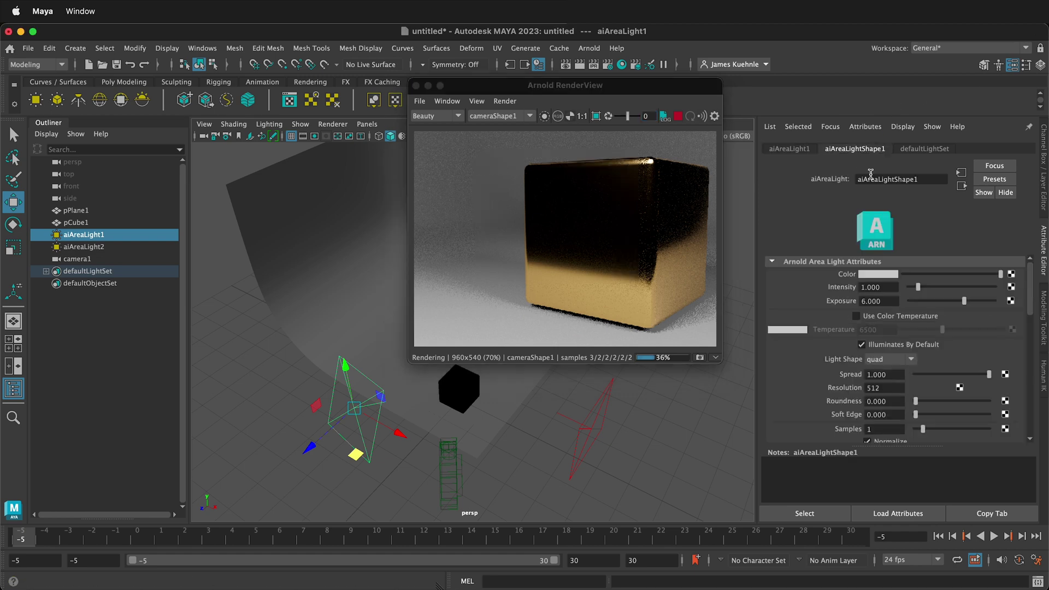
double_click(881, 302)
text(7)
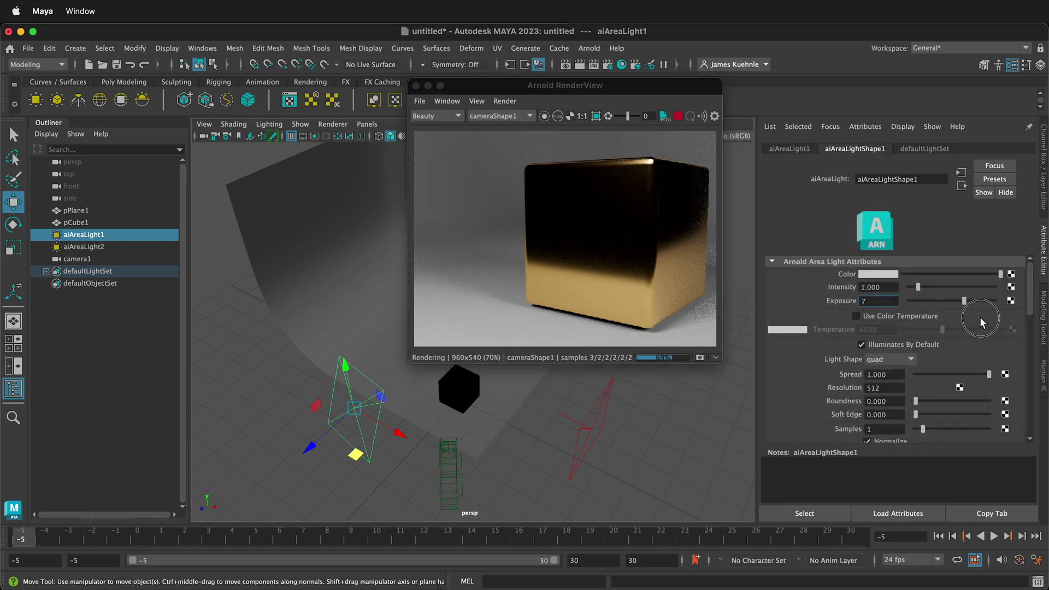
click(885, 285)
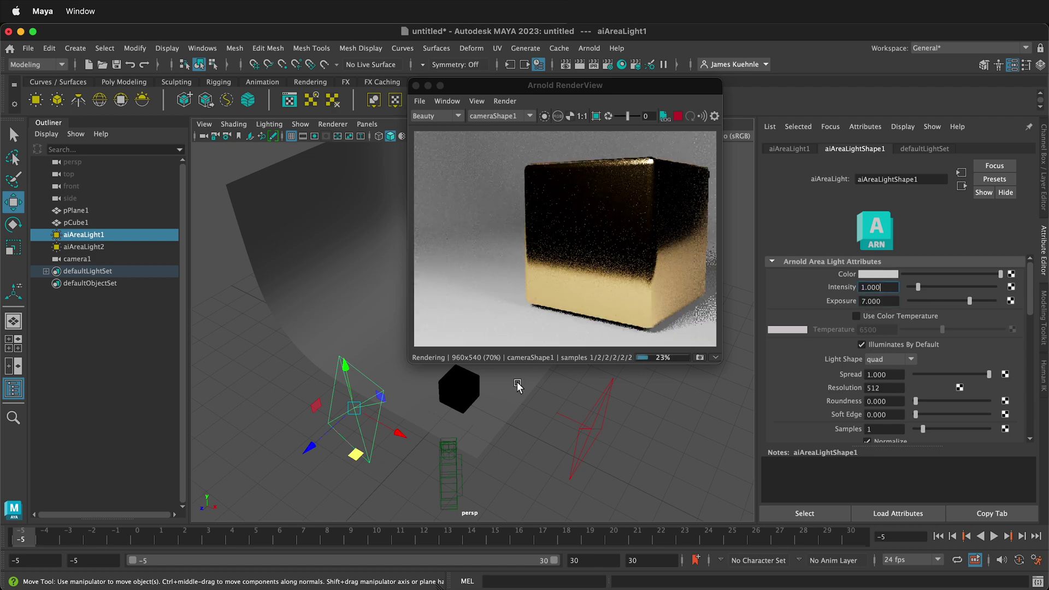
Step: Move the second area light down and right, then rotate it to re-aim it
click(584, 435)
drag(585, 434, 624, 473)
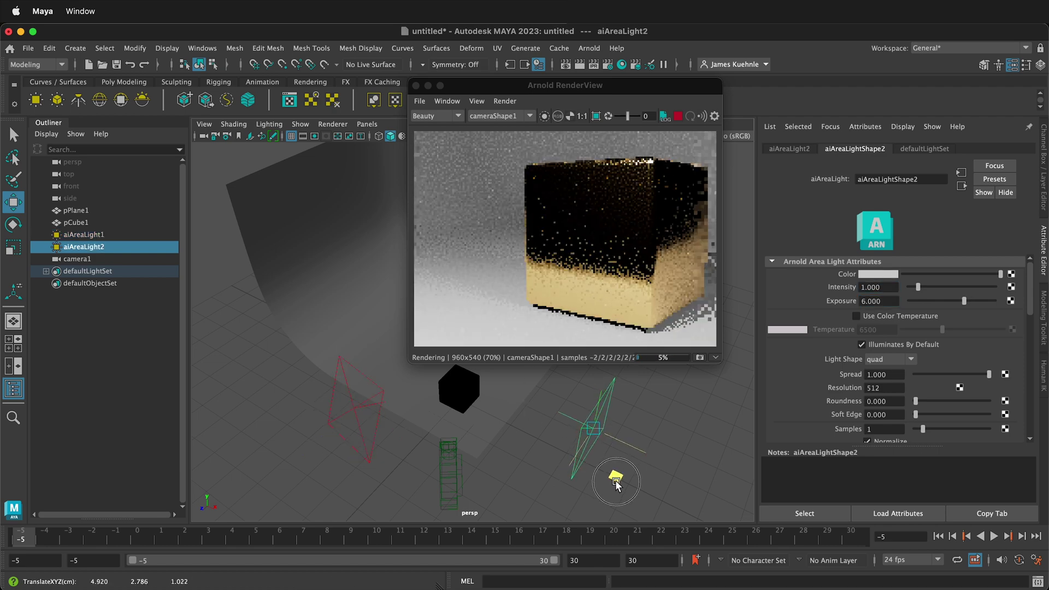
key(e)
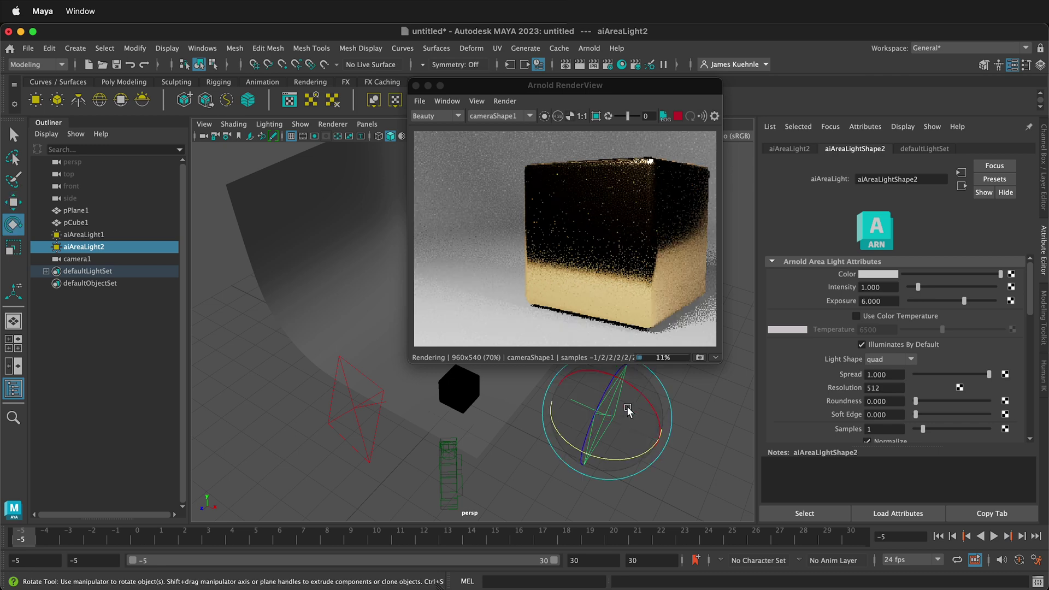
drag(627, 421, 644, 398)
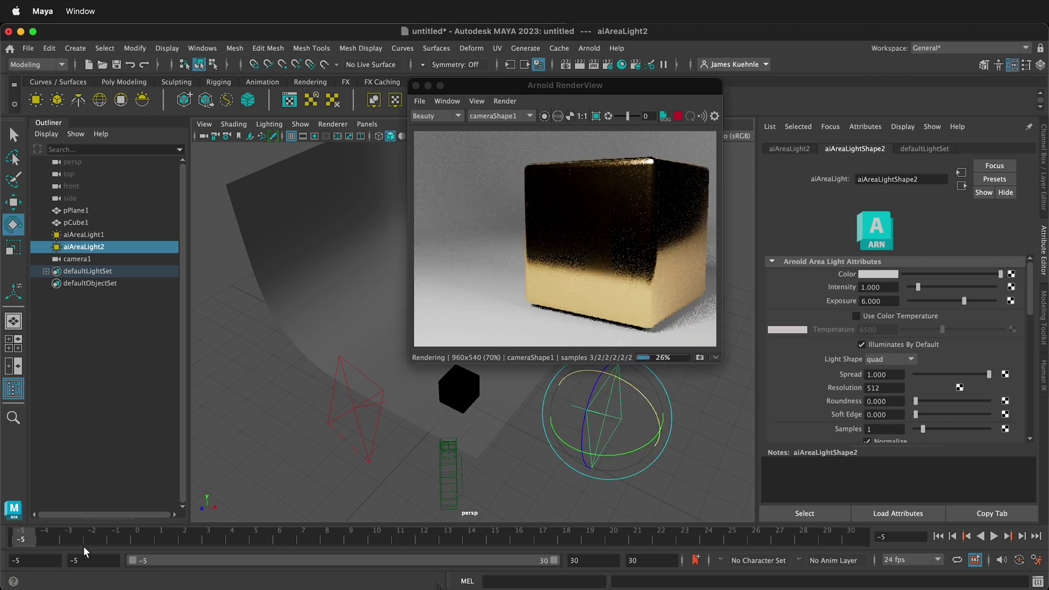
Step: Re-aim the first area light and shift it left, then move the second light further right
click(358, 405)
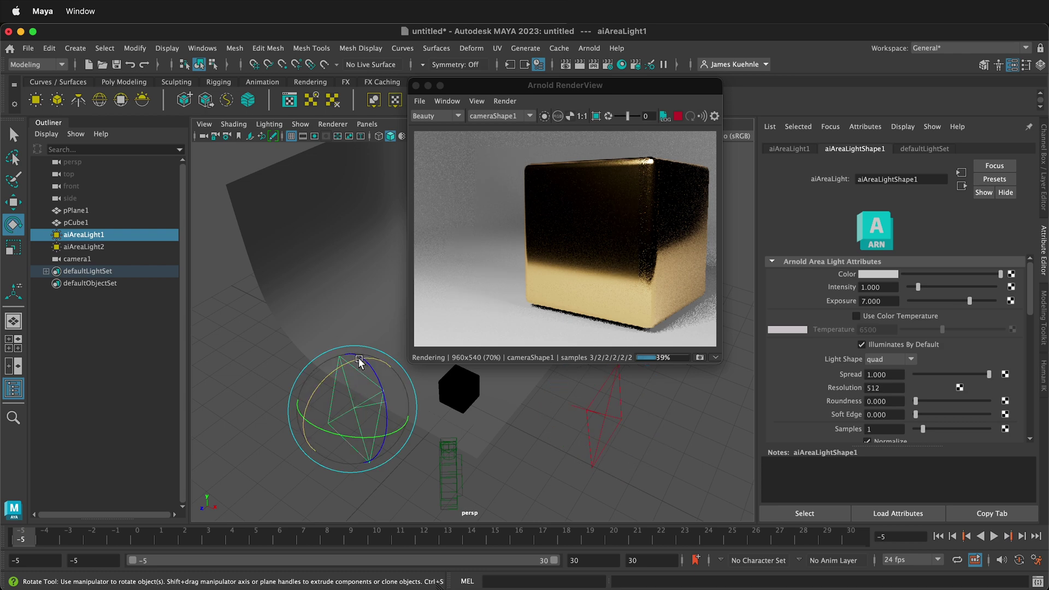
drag(358, 358, 343, 363)
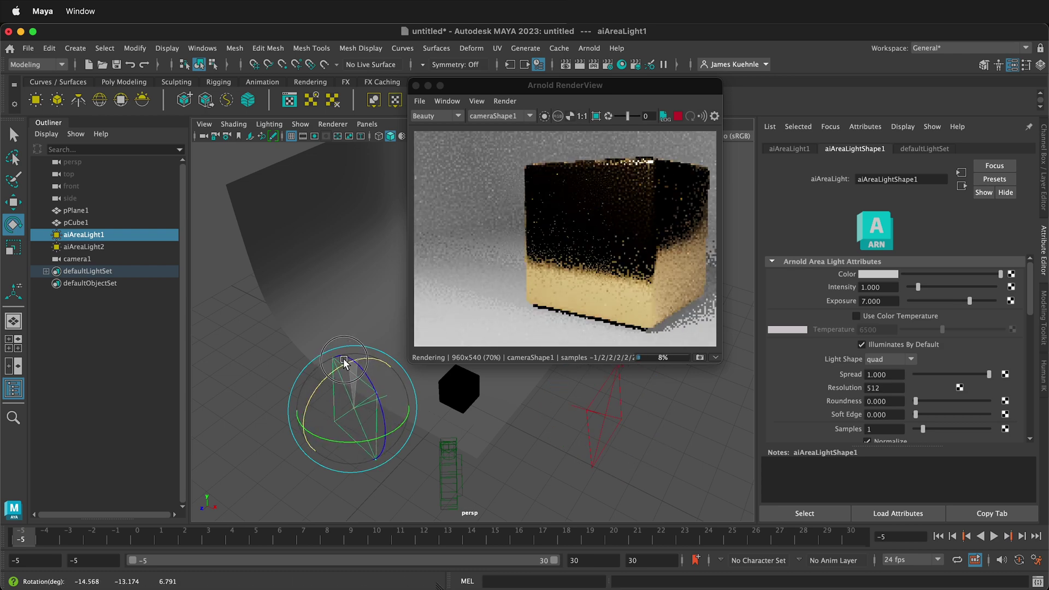
key(w)
drag(383, 452, 339, 452)
click(587, 421)
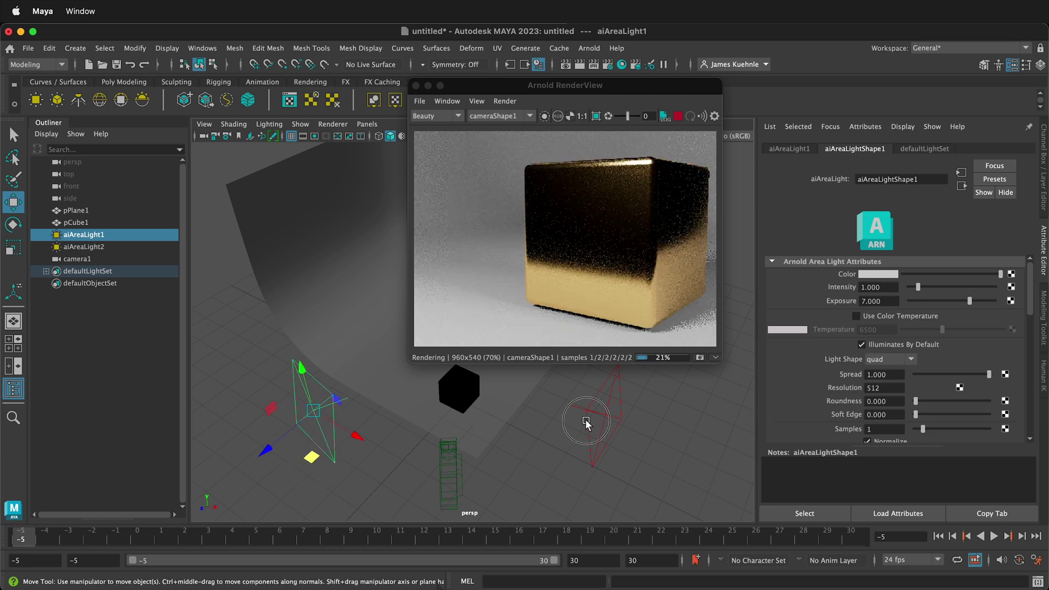
drag(600, 462, 667, 467)
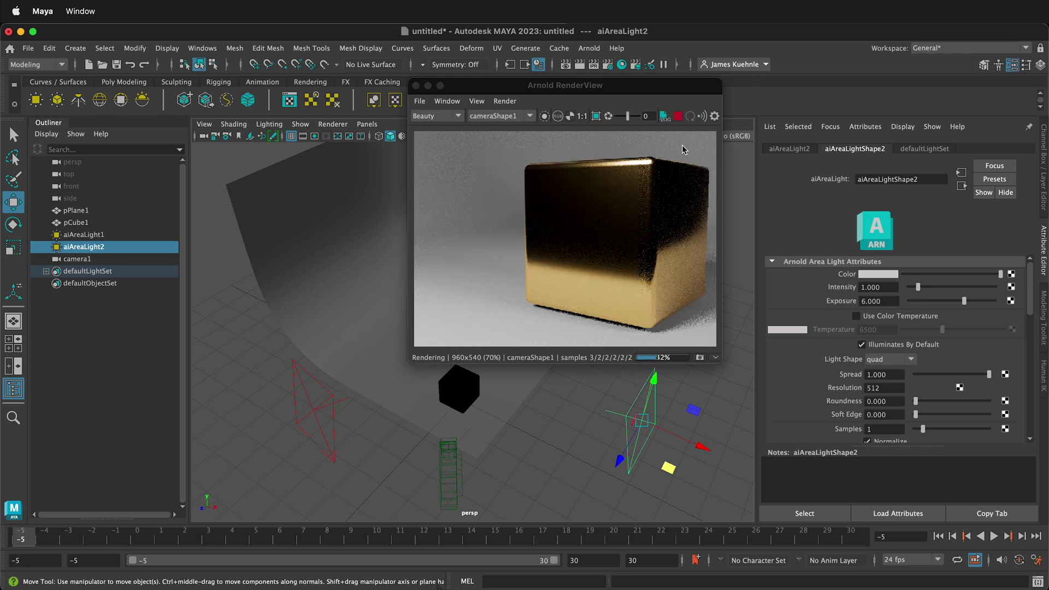
Step: Stop and close the preview render, then set the image size preset to HD_1080
click(678, 116)
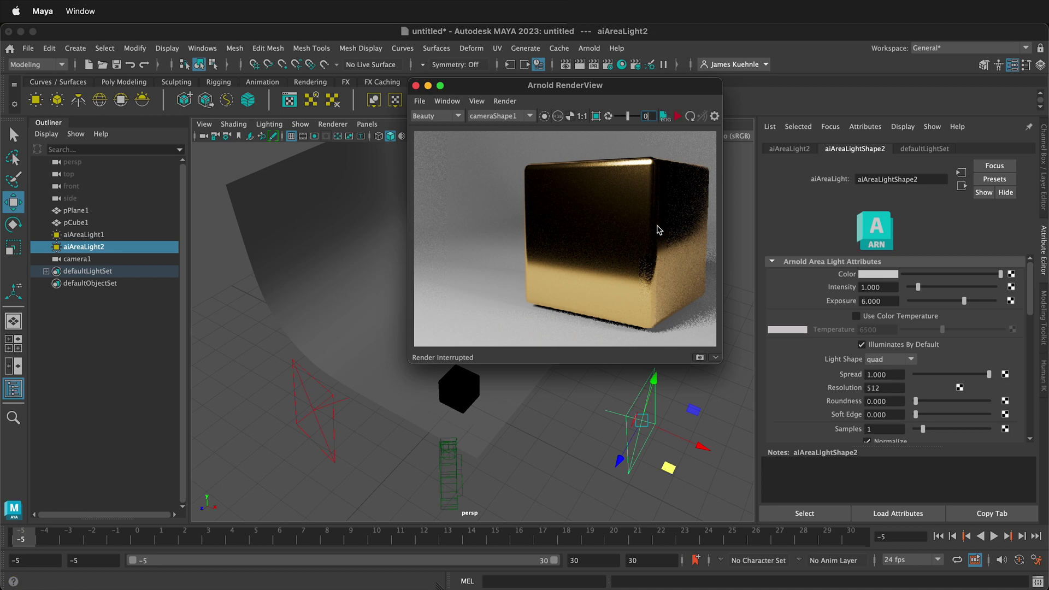
click(415, 87)
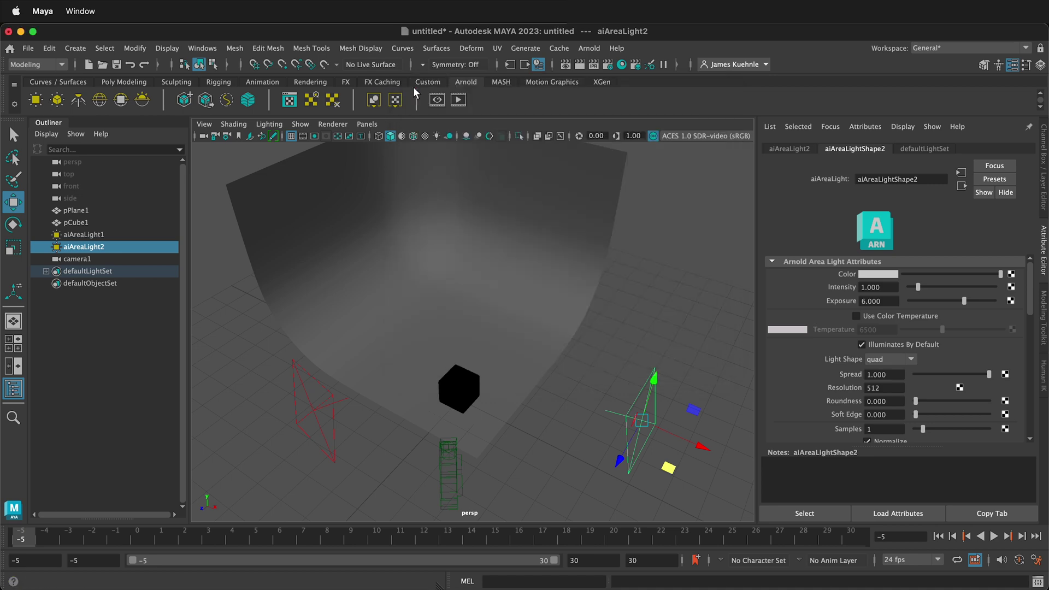
click(608, 66)
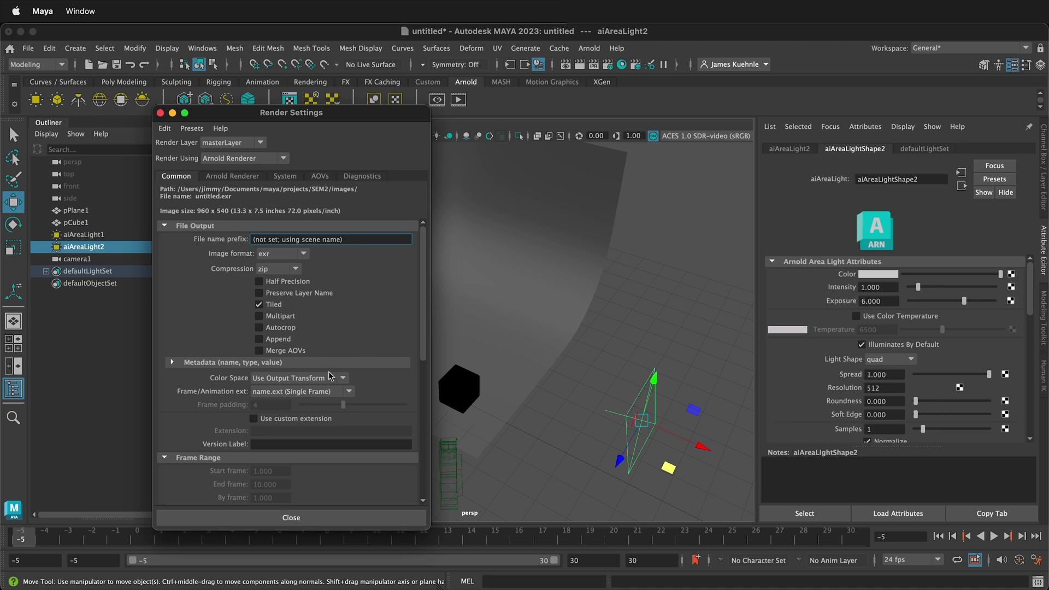
scroll(262, 352, down, 10)
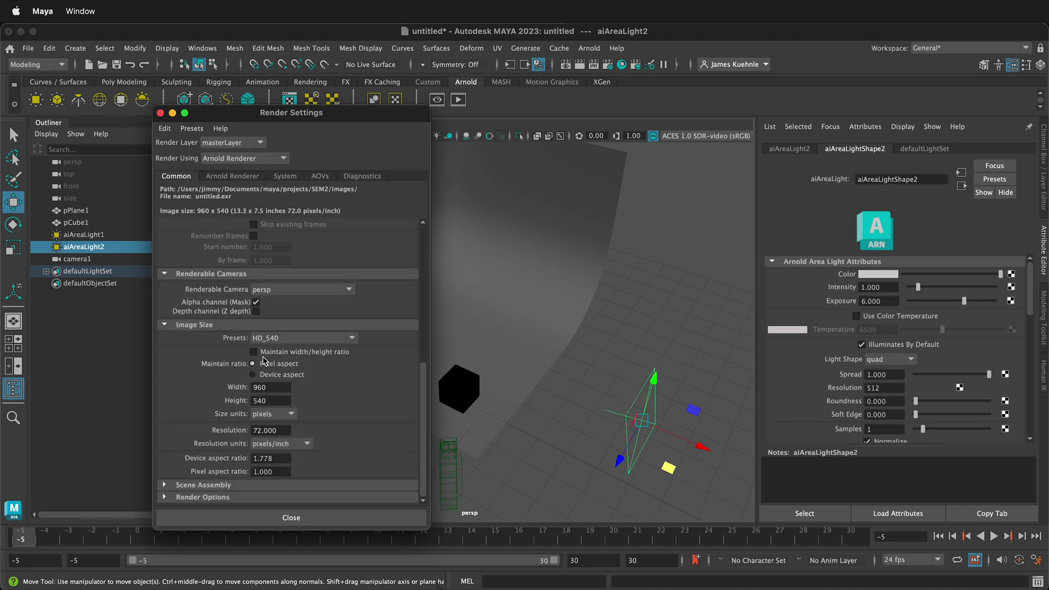
click(344, 338)
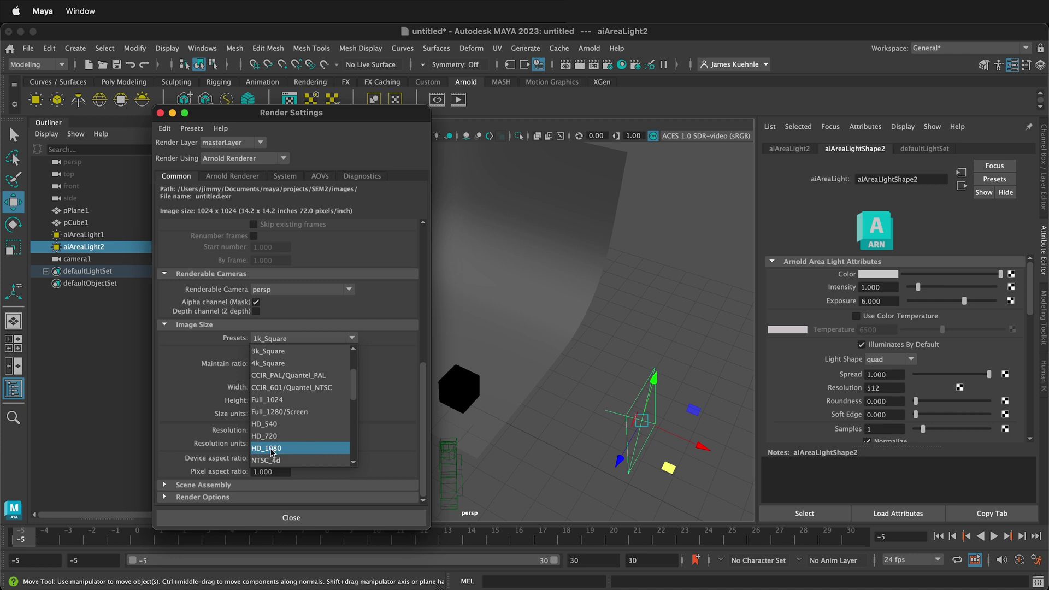
click(271, 448)
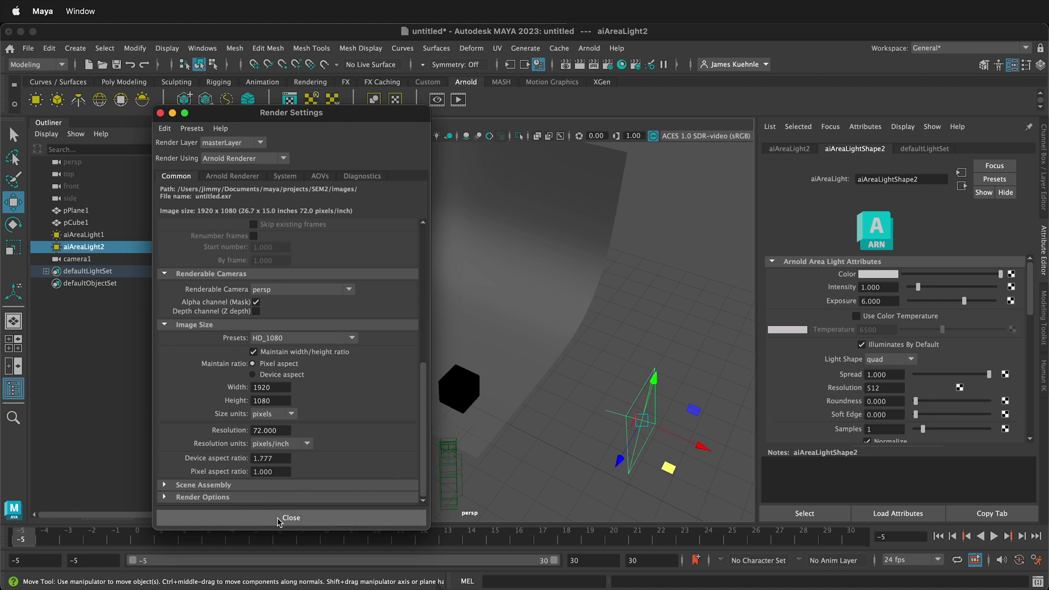
Step: Raise Arnold's Camera (AA) sampling to 5
click(249, 179)
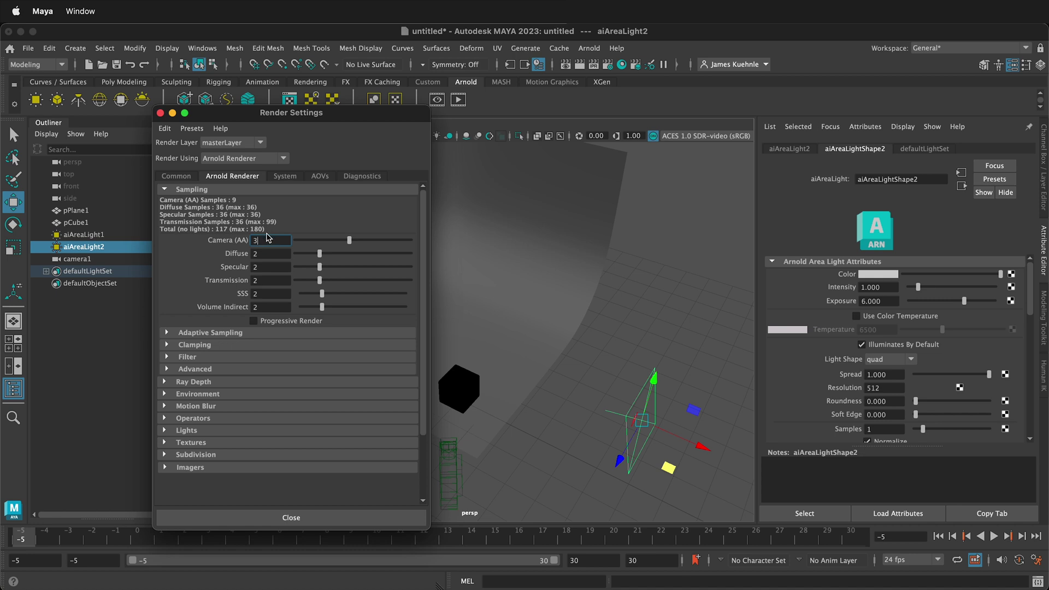
drag(267, 237, 240, 243)
drag(268, 242, 227, 243)
Step: Close Render Settings and start an Arnold render of the scene
click(299, 518)
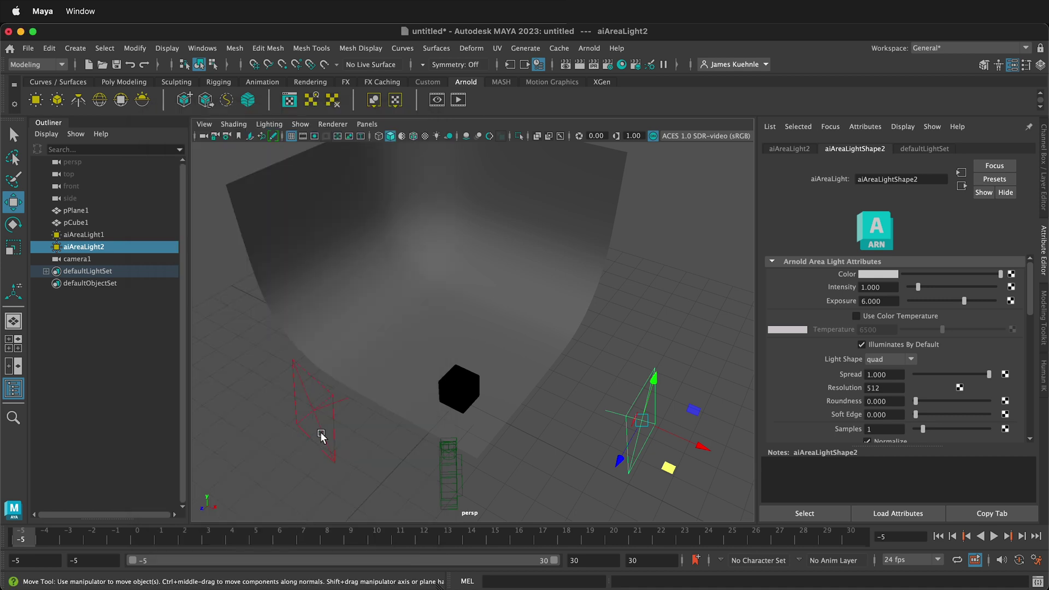
click(590, 52)
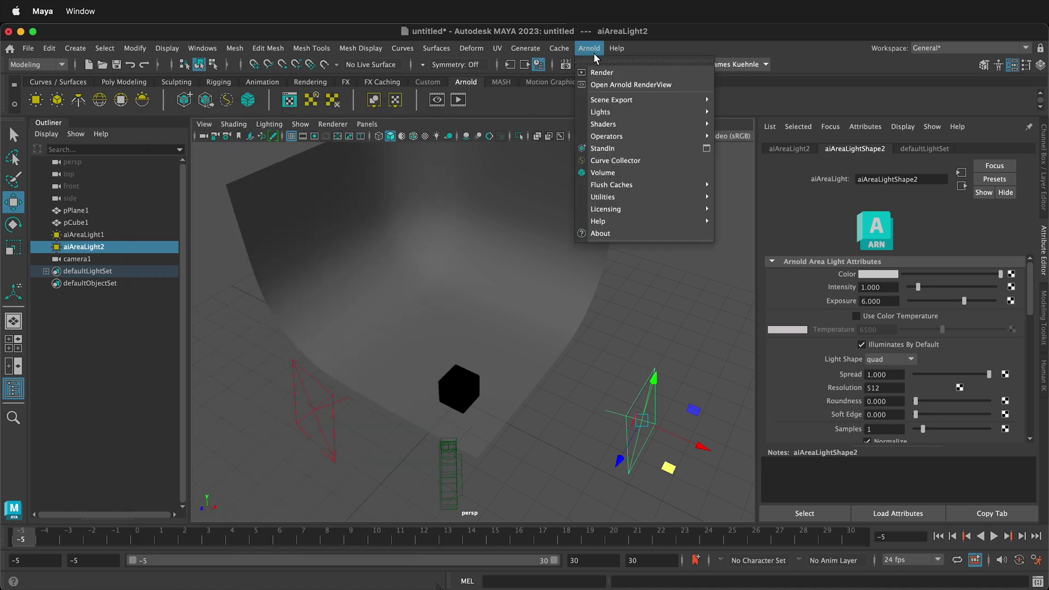
click(598, 70)
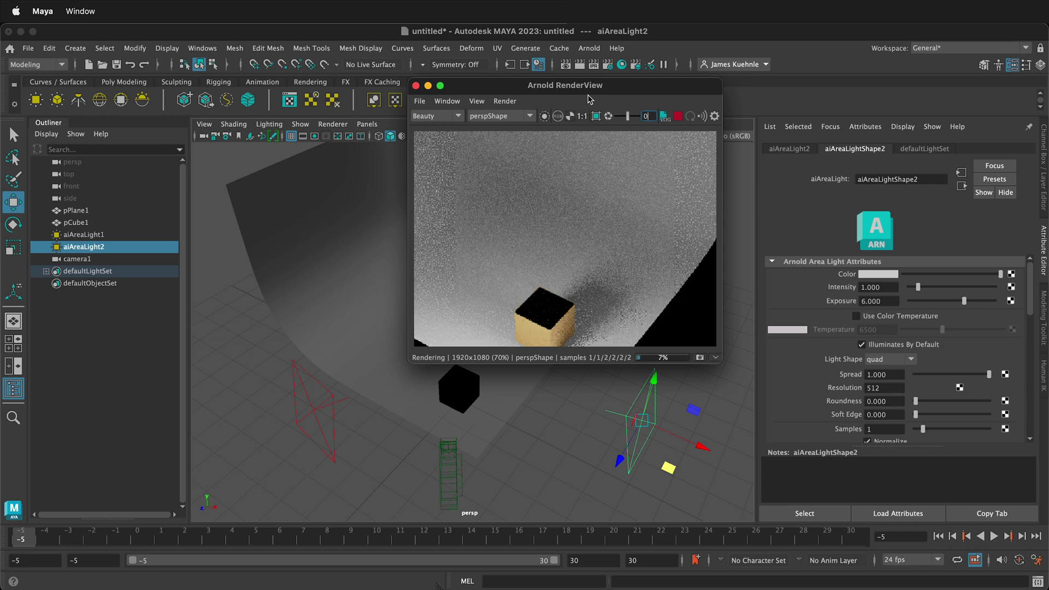
Step: Render through cameraShape1 in an enlarged RenderView and bring up Save Image
drag(572, 87, 395, 97)
click(355, 123)
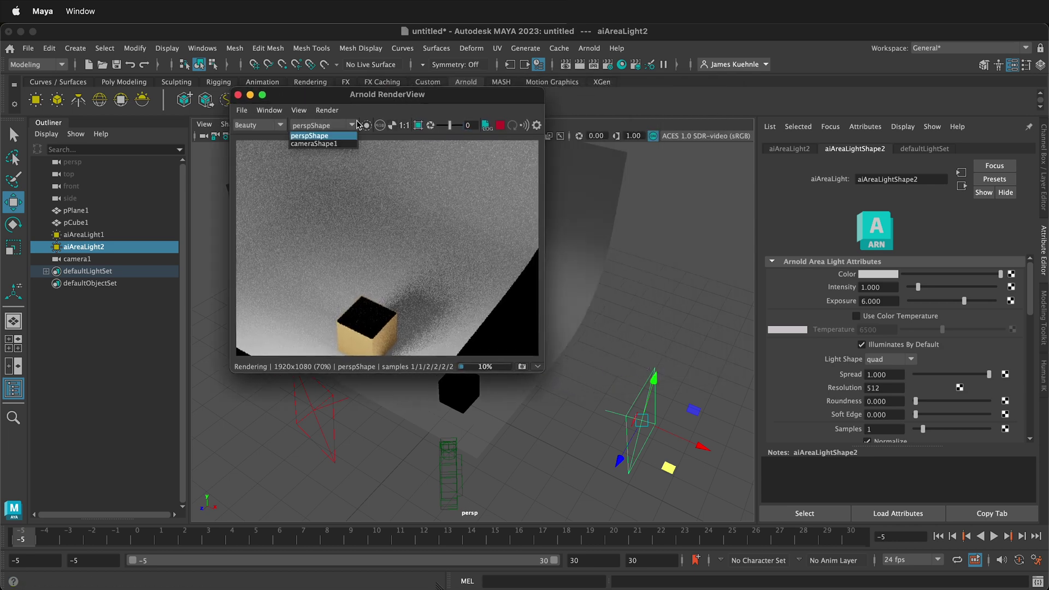
click(327, 143)
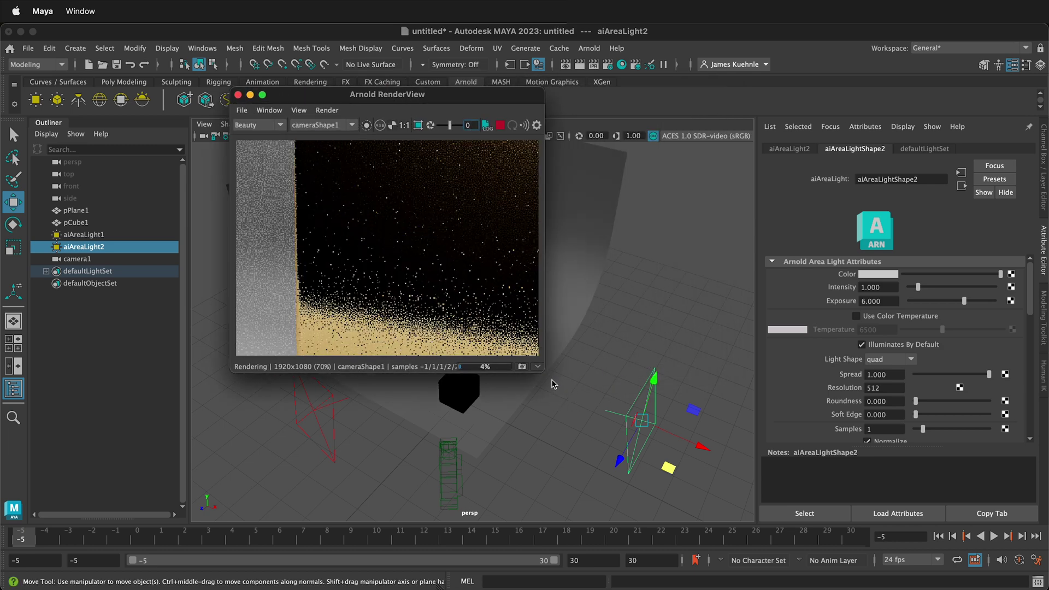
drag(544, 372, 870, 519)
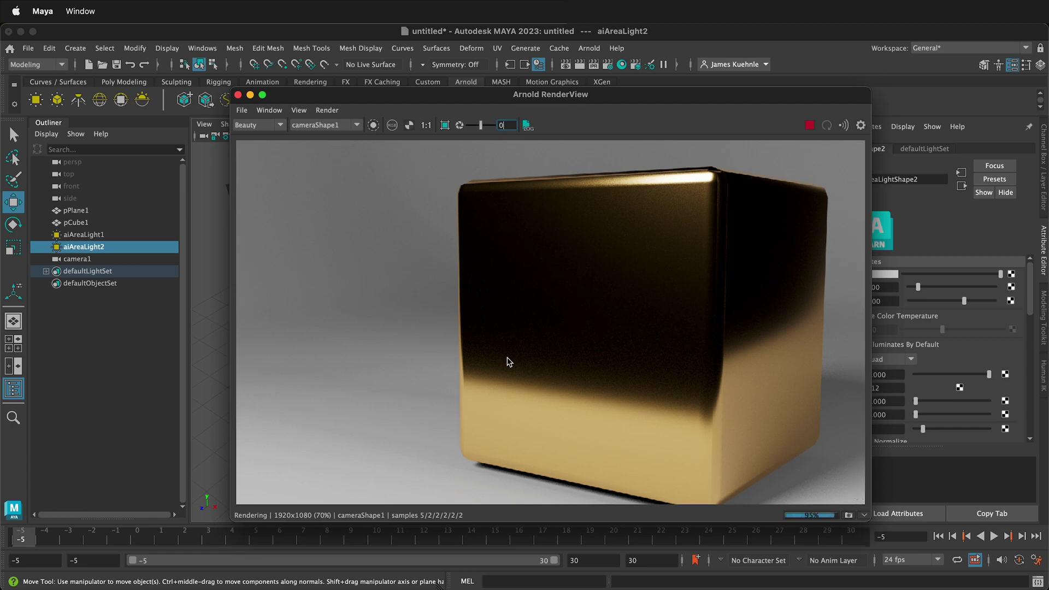
click(326, 111)
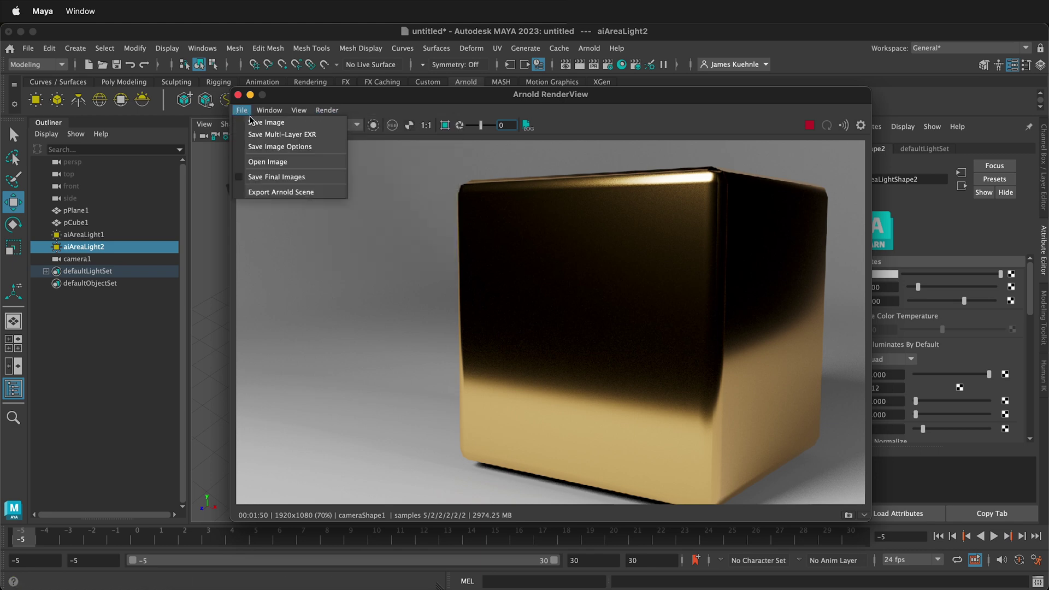
click(266, 123)
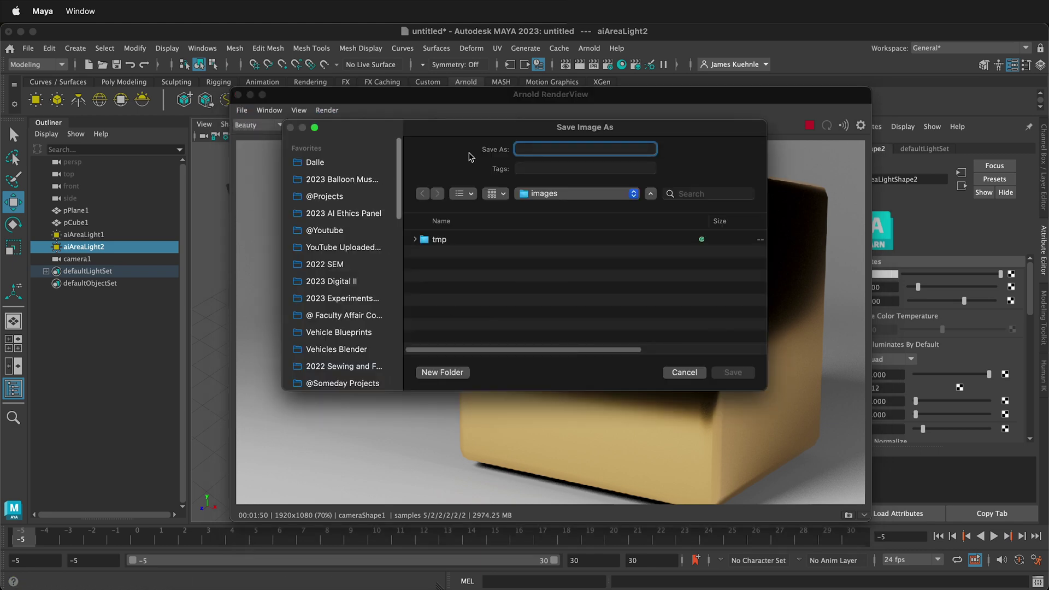